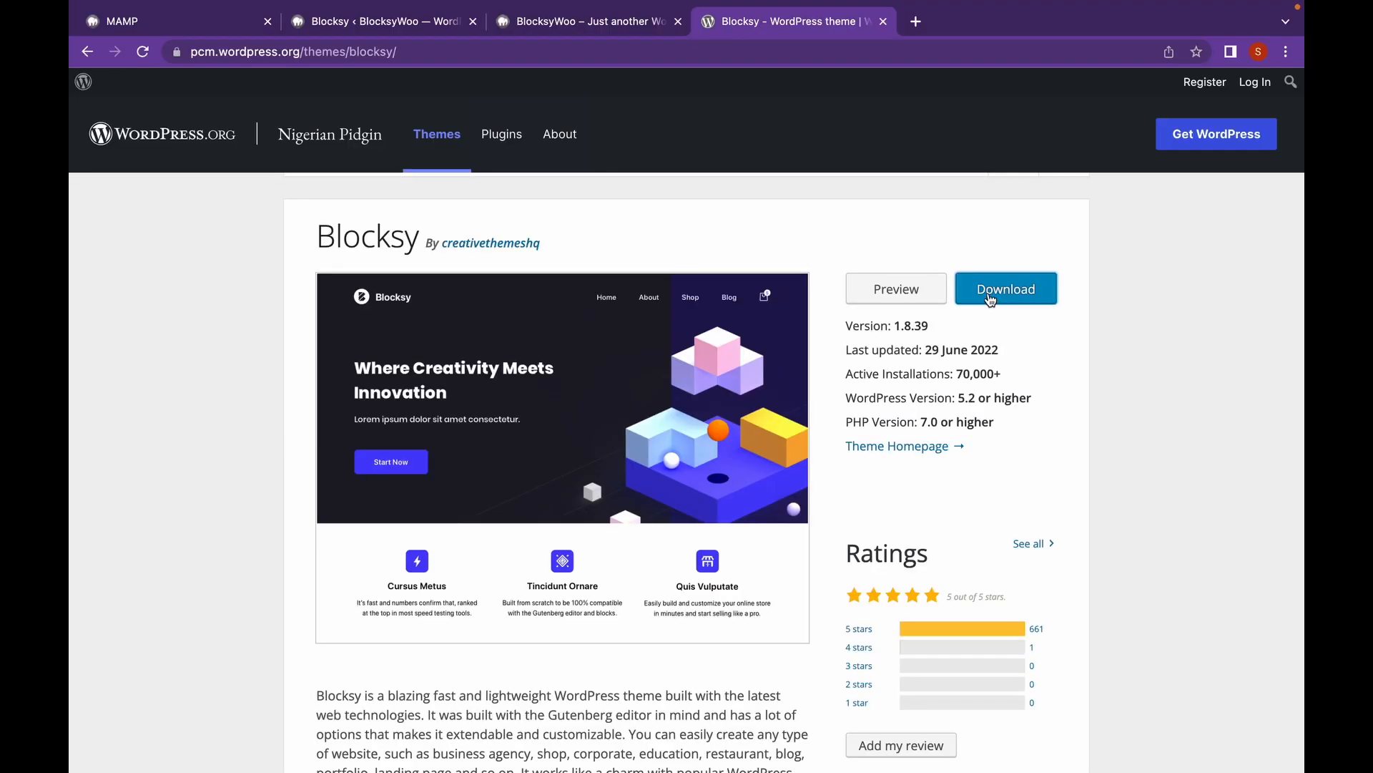
Download the Blocksy theme from WordPress.org and open the theme upload form in the BlocksyWoo site's admin.
click(990, 299)
click(428, 21)
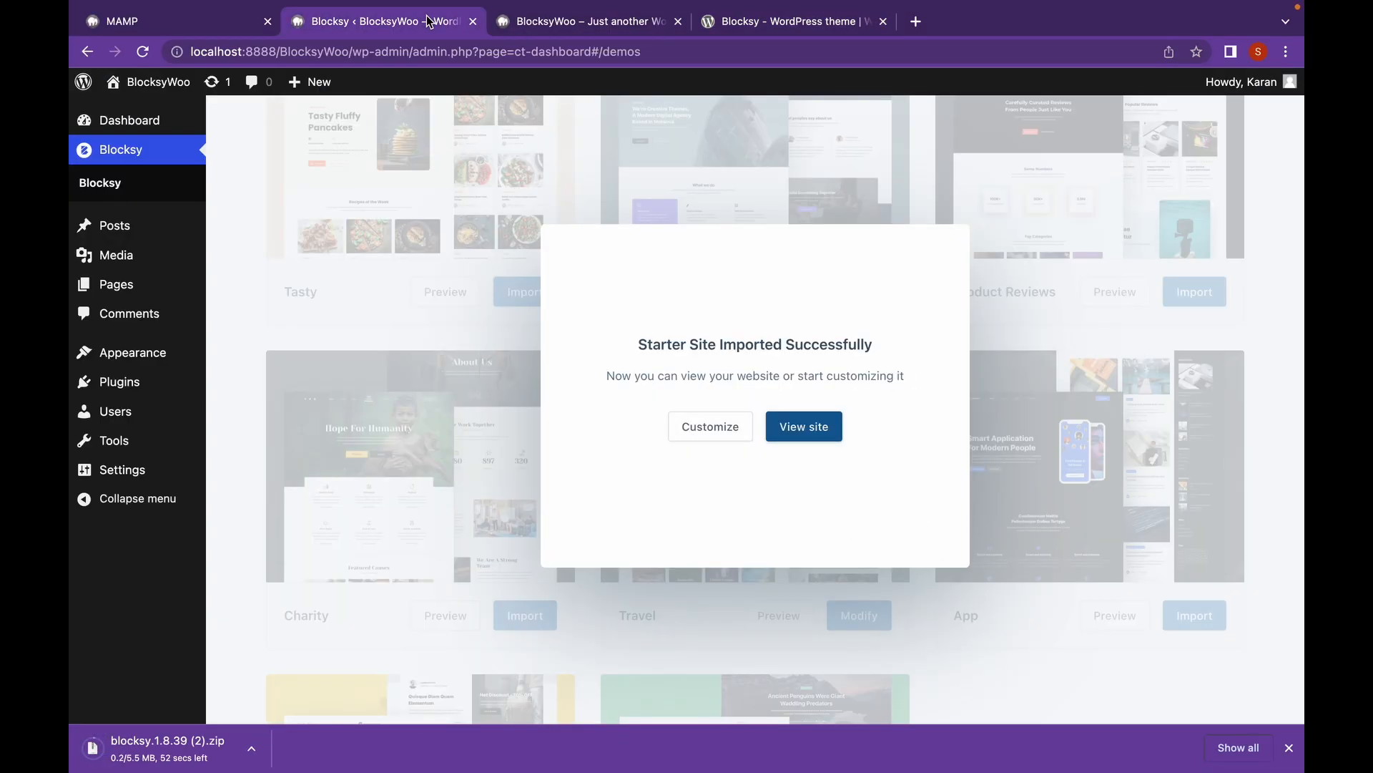
mouse_move(131, 356)
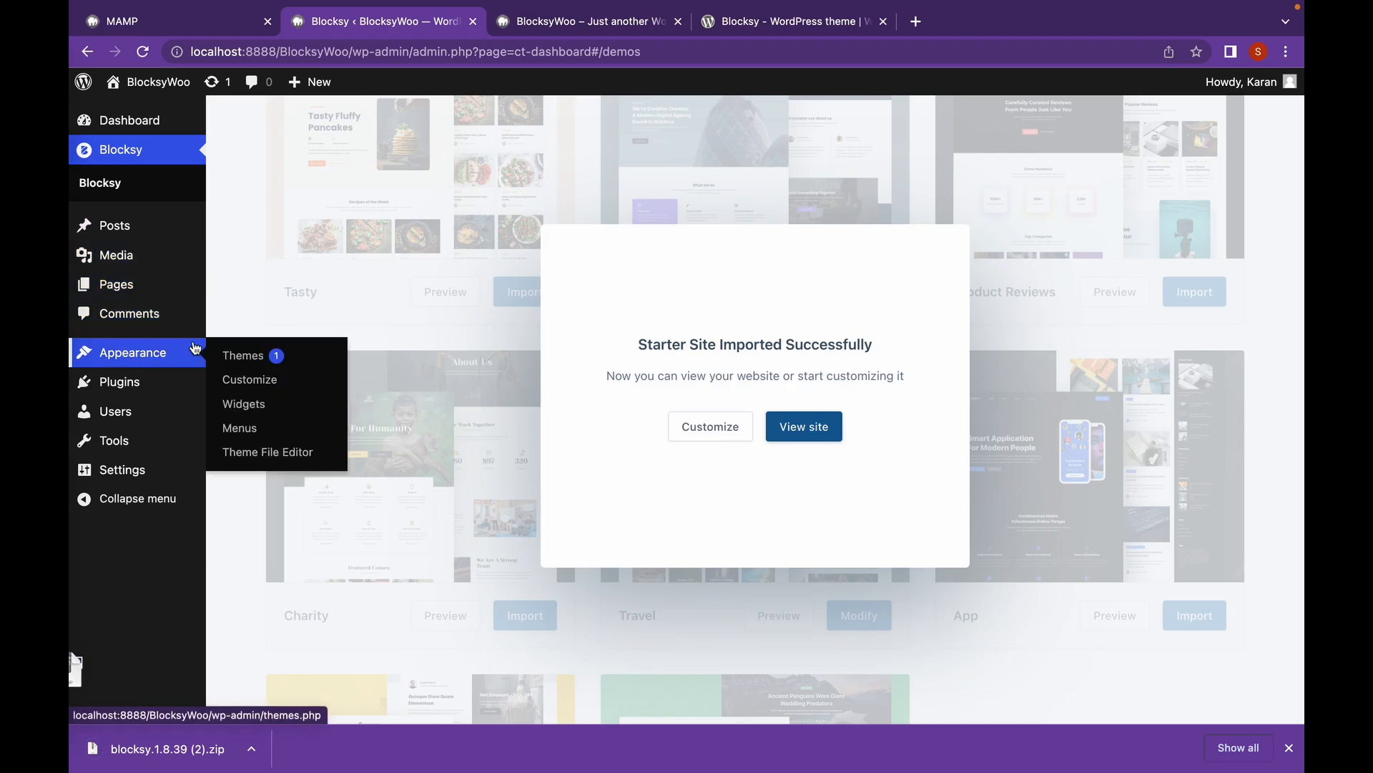
click(252, 359)
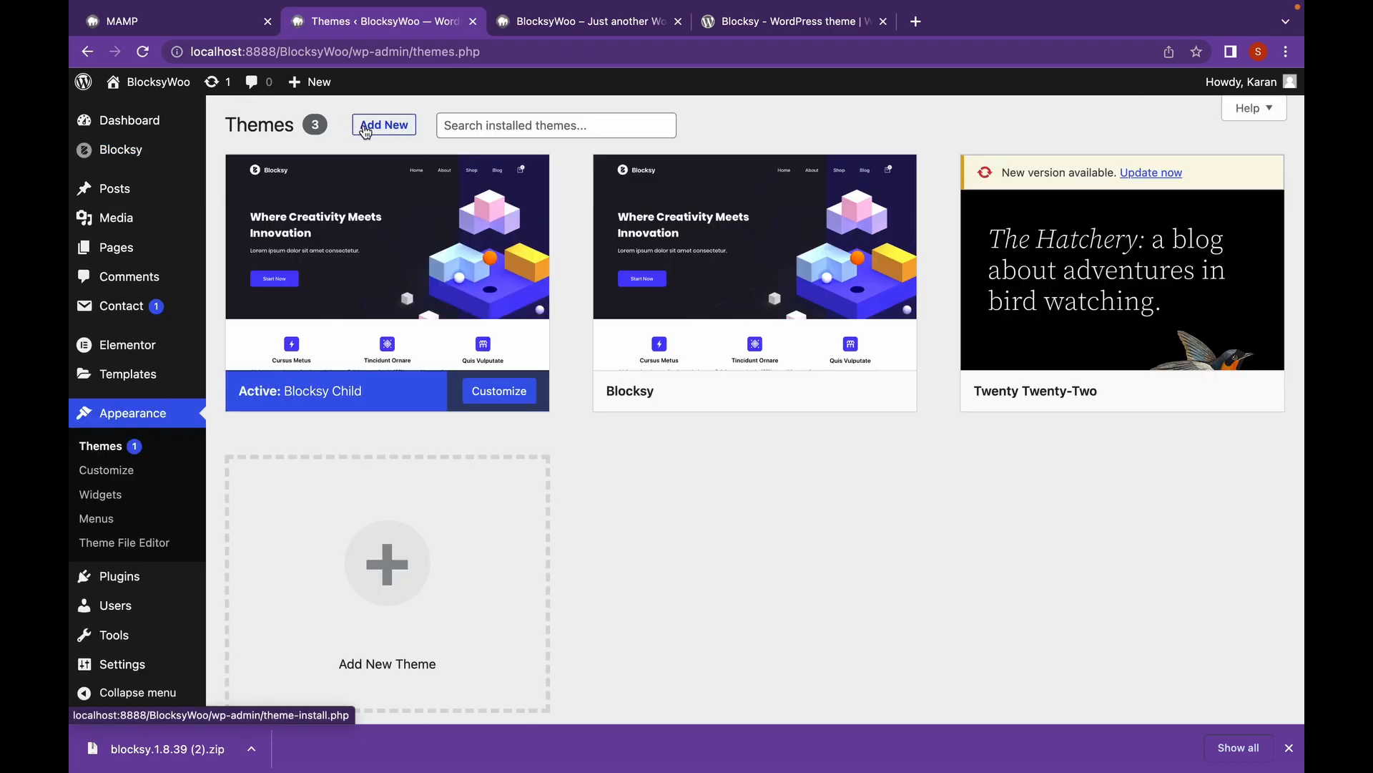
click(366, 128)
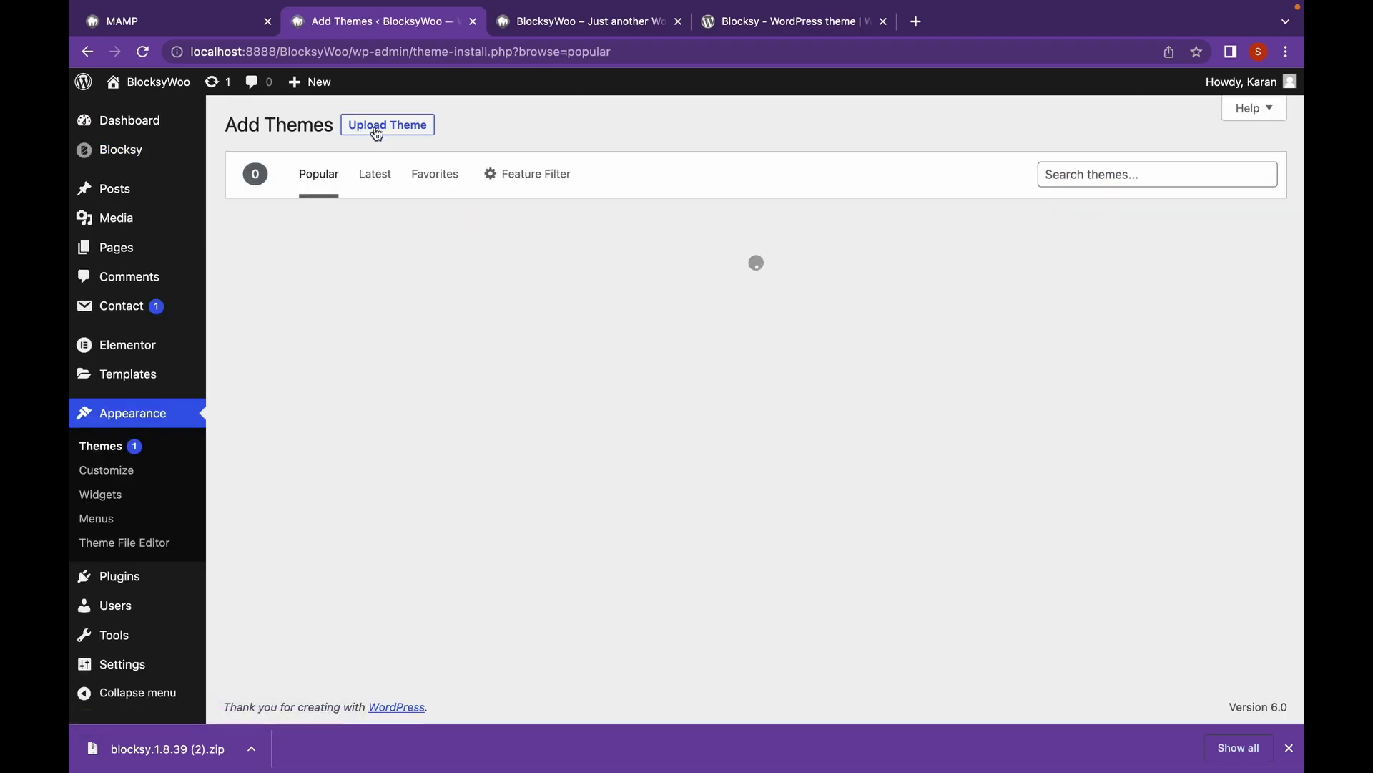
click(405, 132)
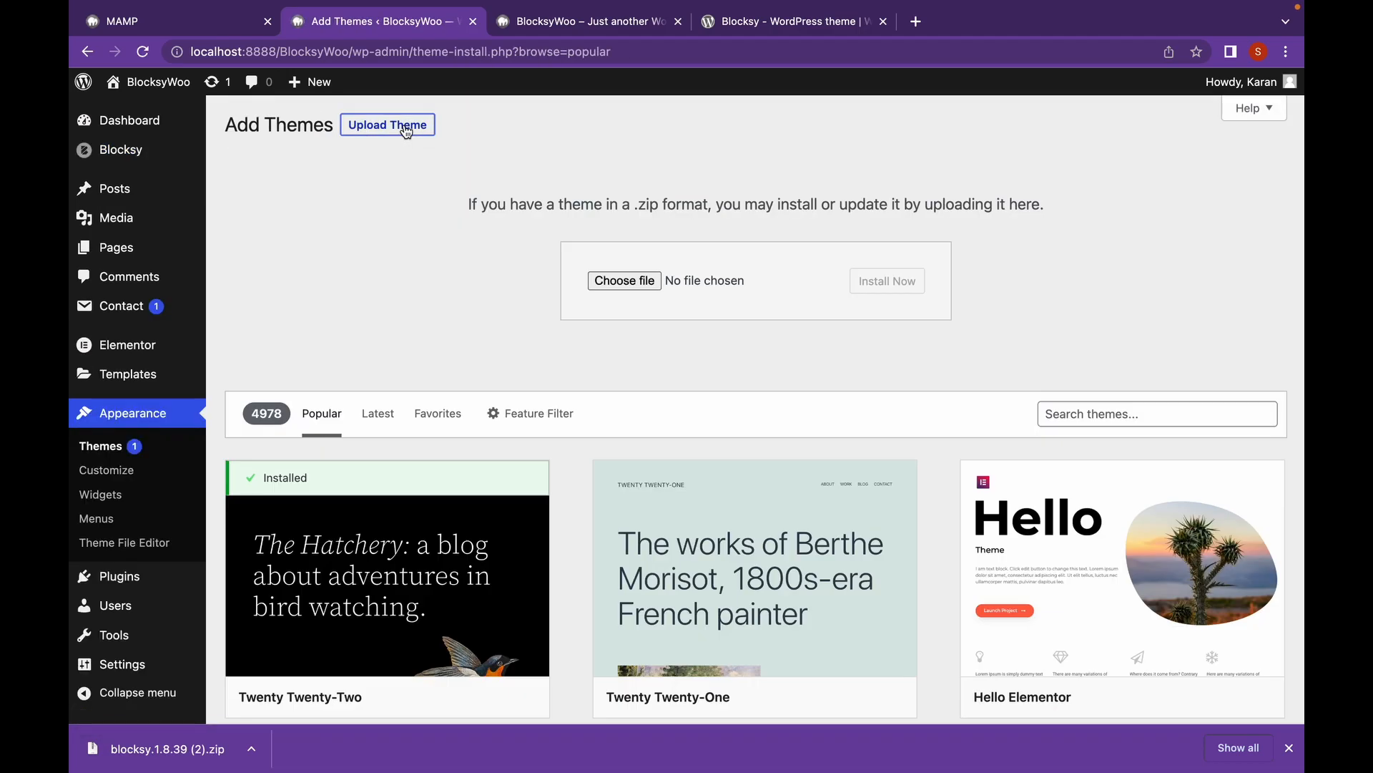
Upload the theme archive blocksy.1.8.39 (2).zip from Downloads and start its installation.
click(627, 278)
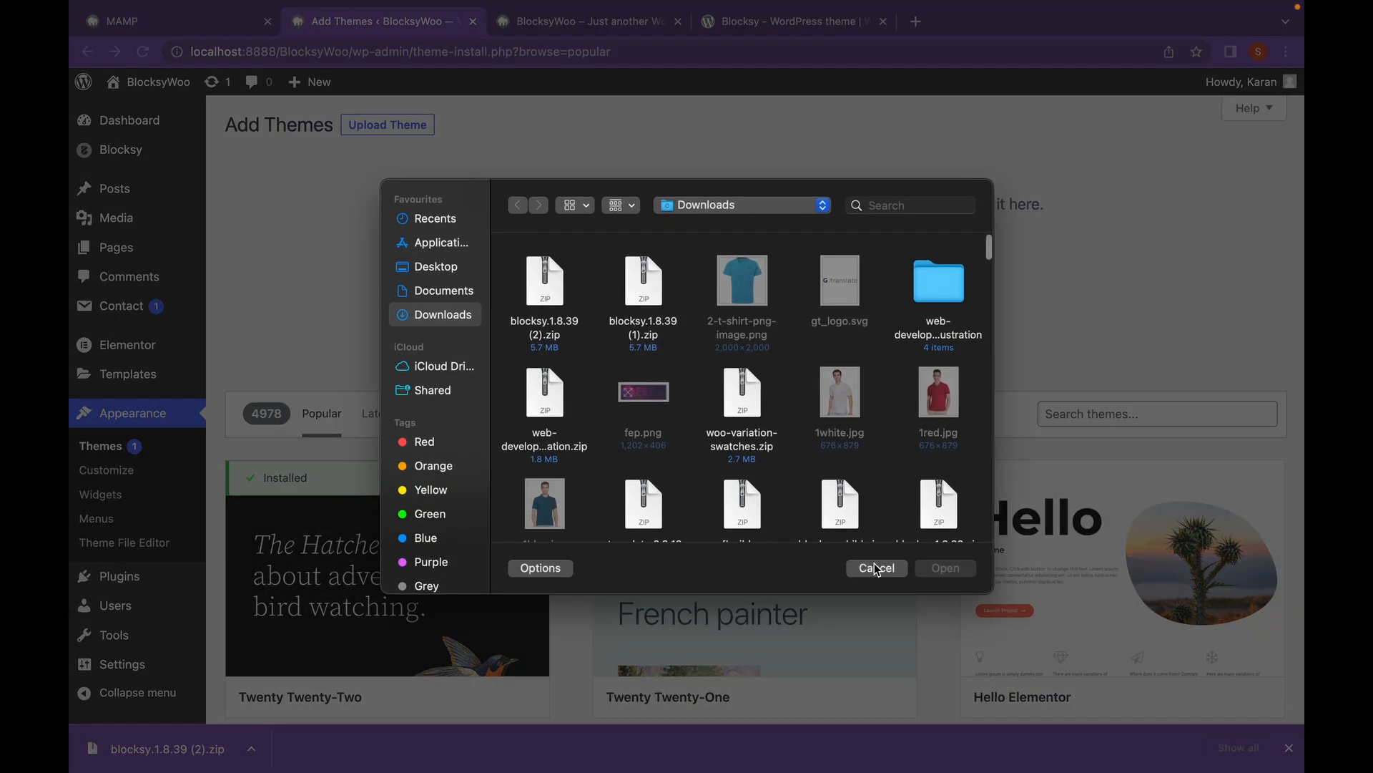
click(570, 334)
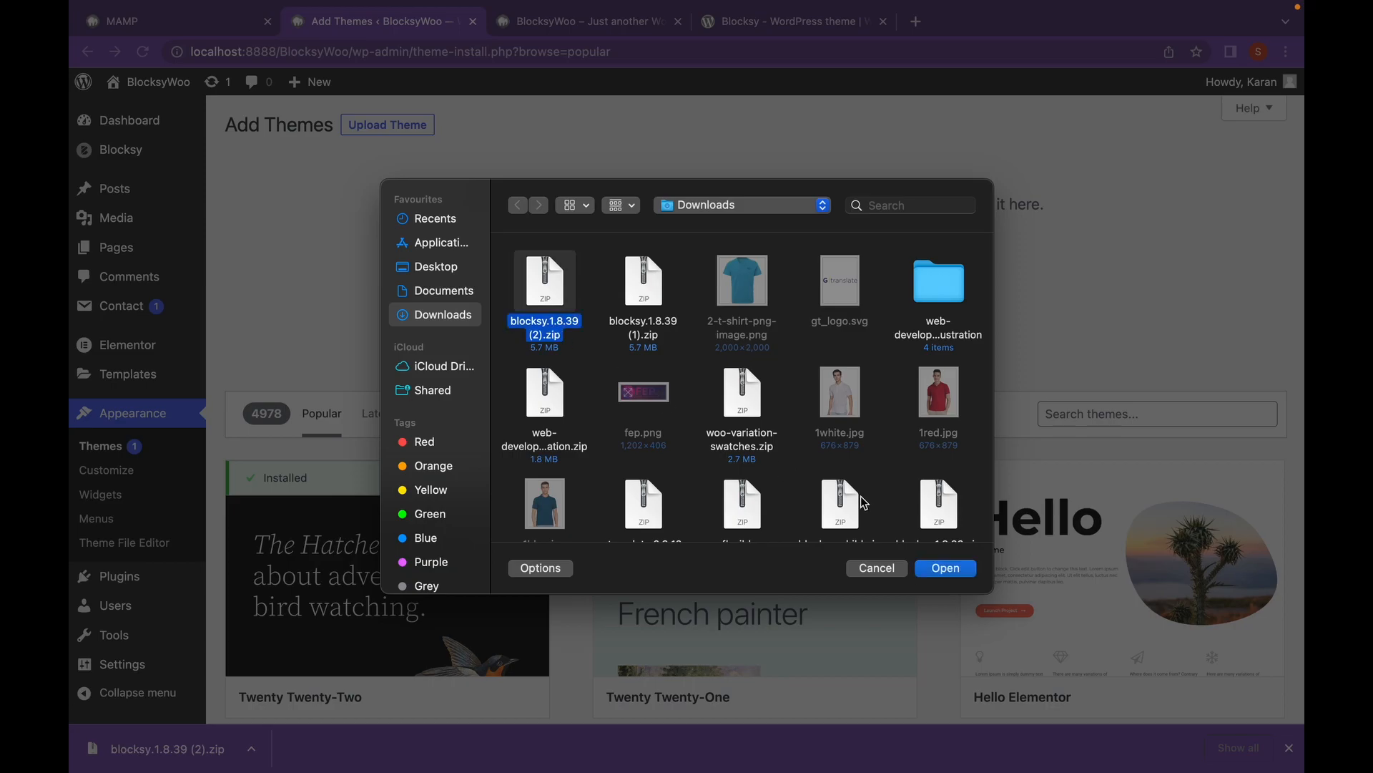
click(944, 570)
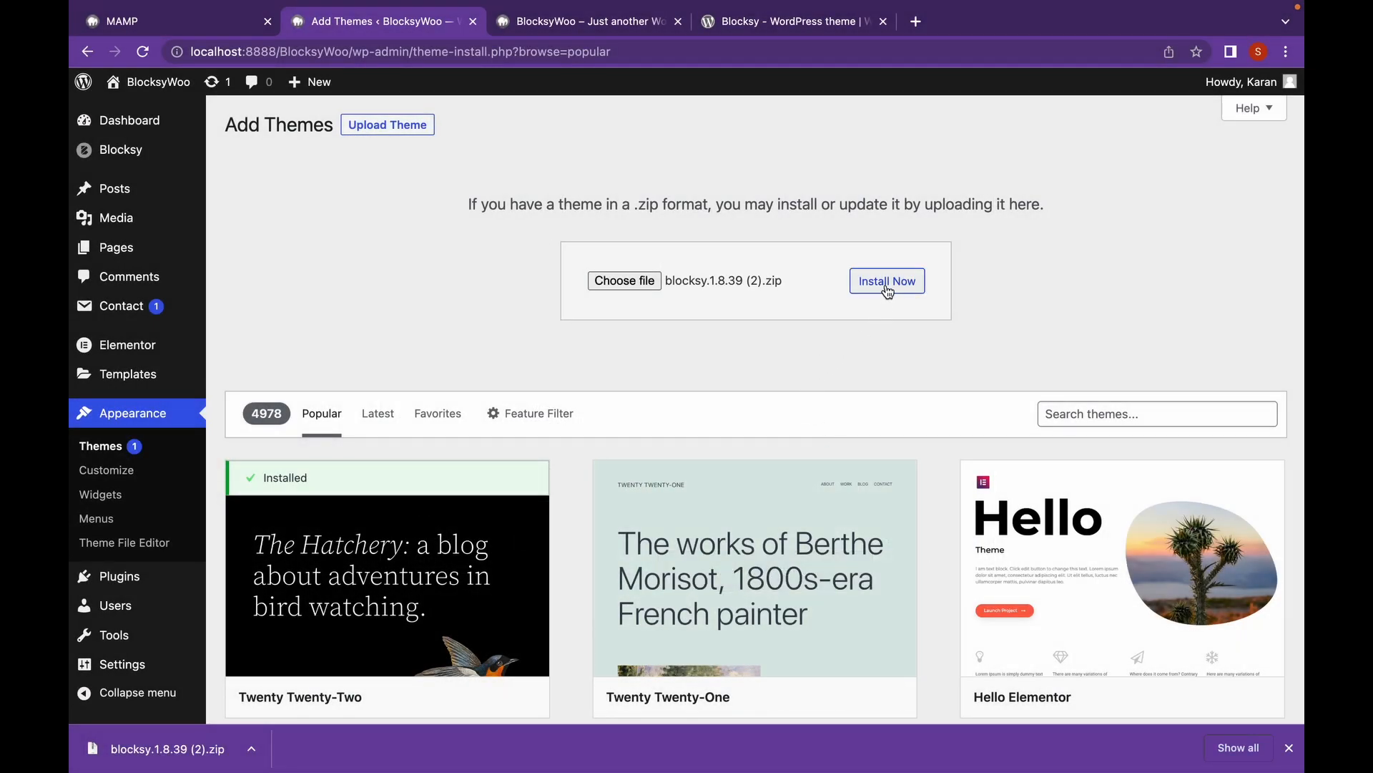
click(887, 281)
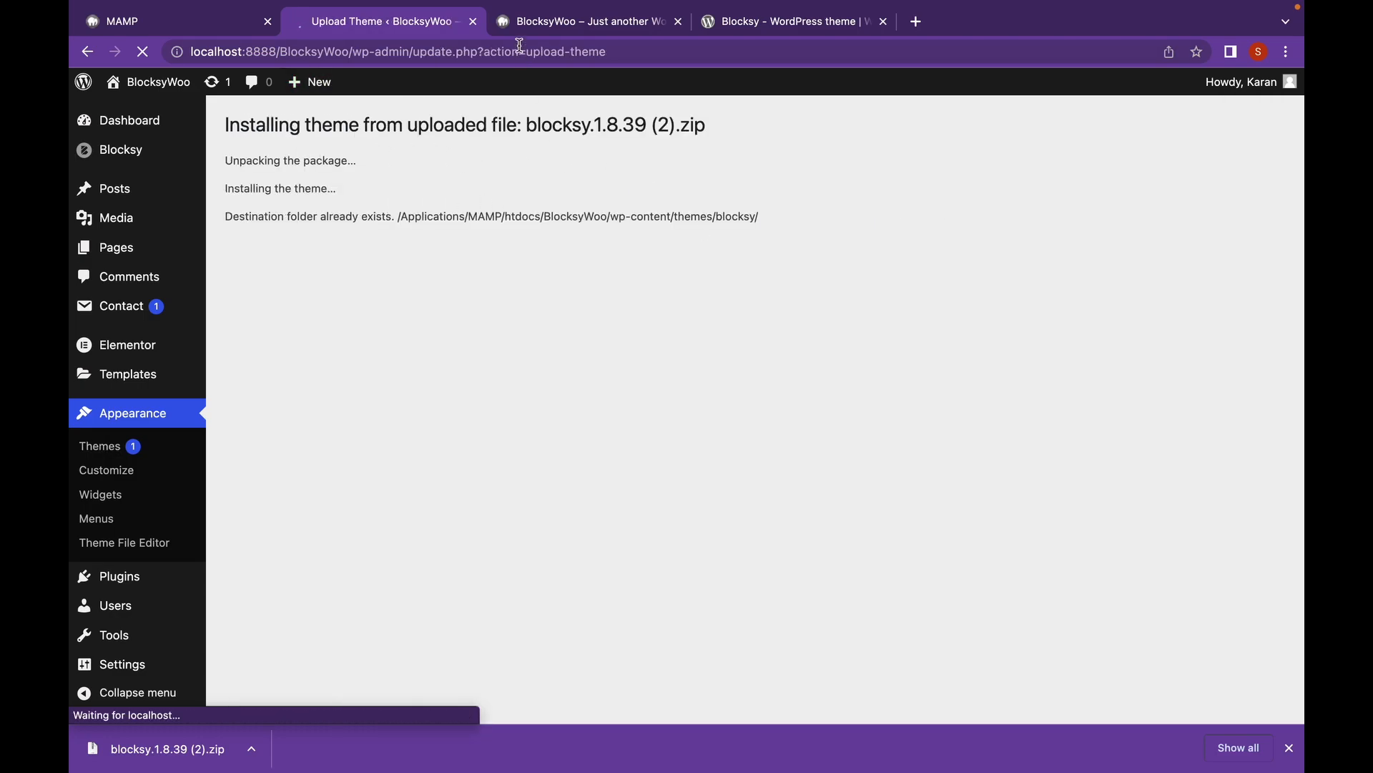
Browse Blocksy's starter sites and start importing the Garderobe site.
click(158, 166)
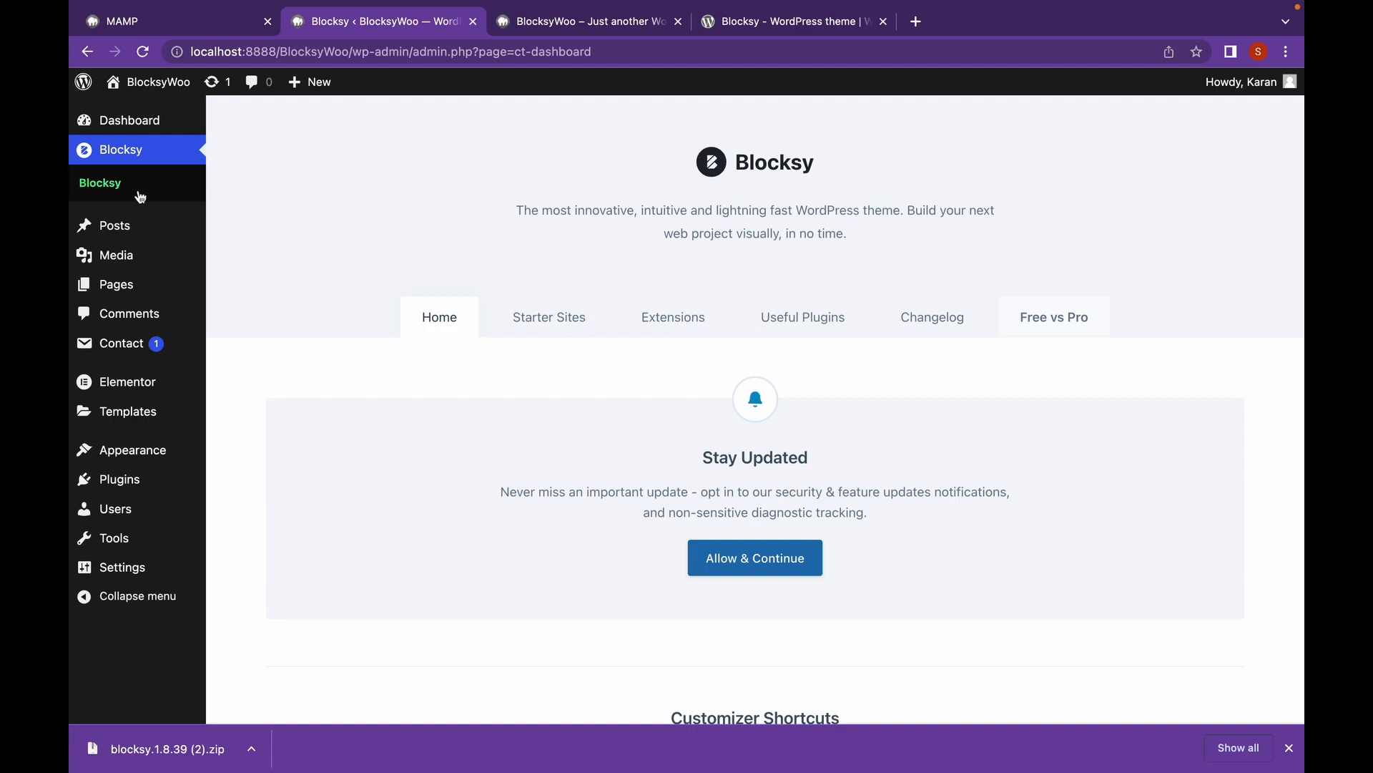
click(538, 327)
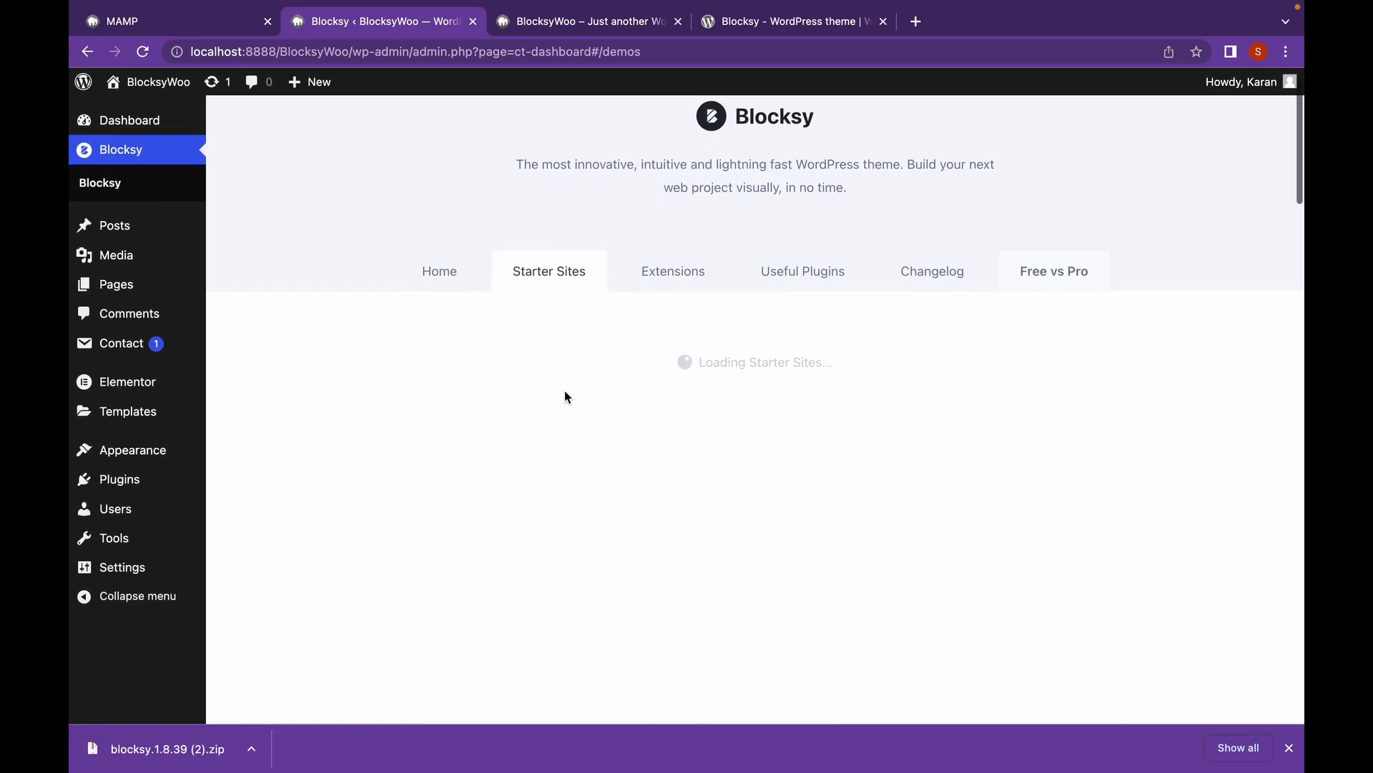
scroll(565, 392, down, 3)
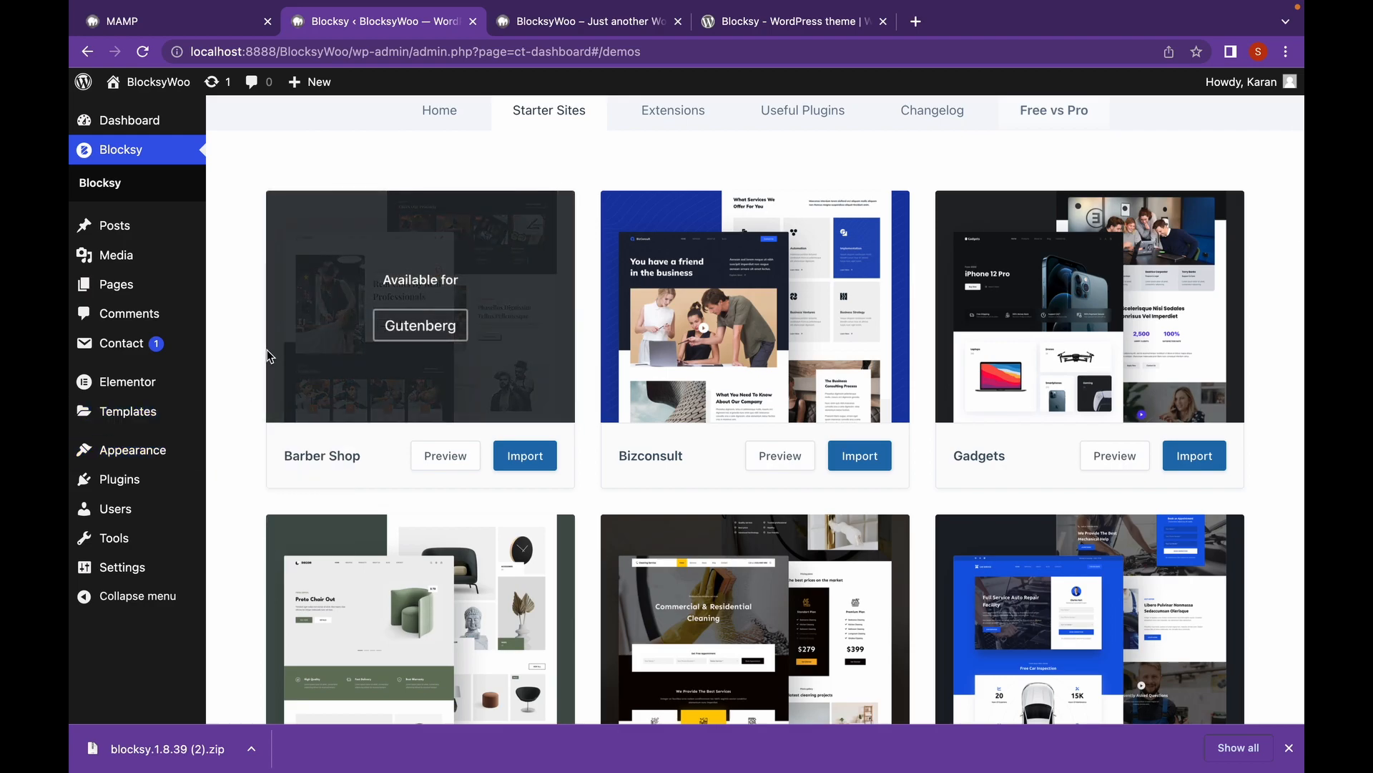
scroll(247, 335, down, 2)
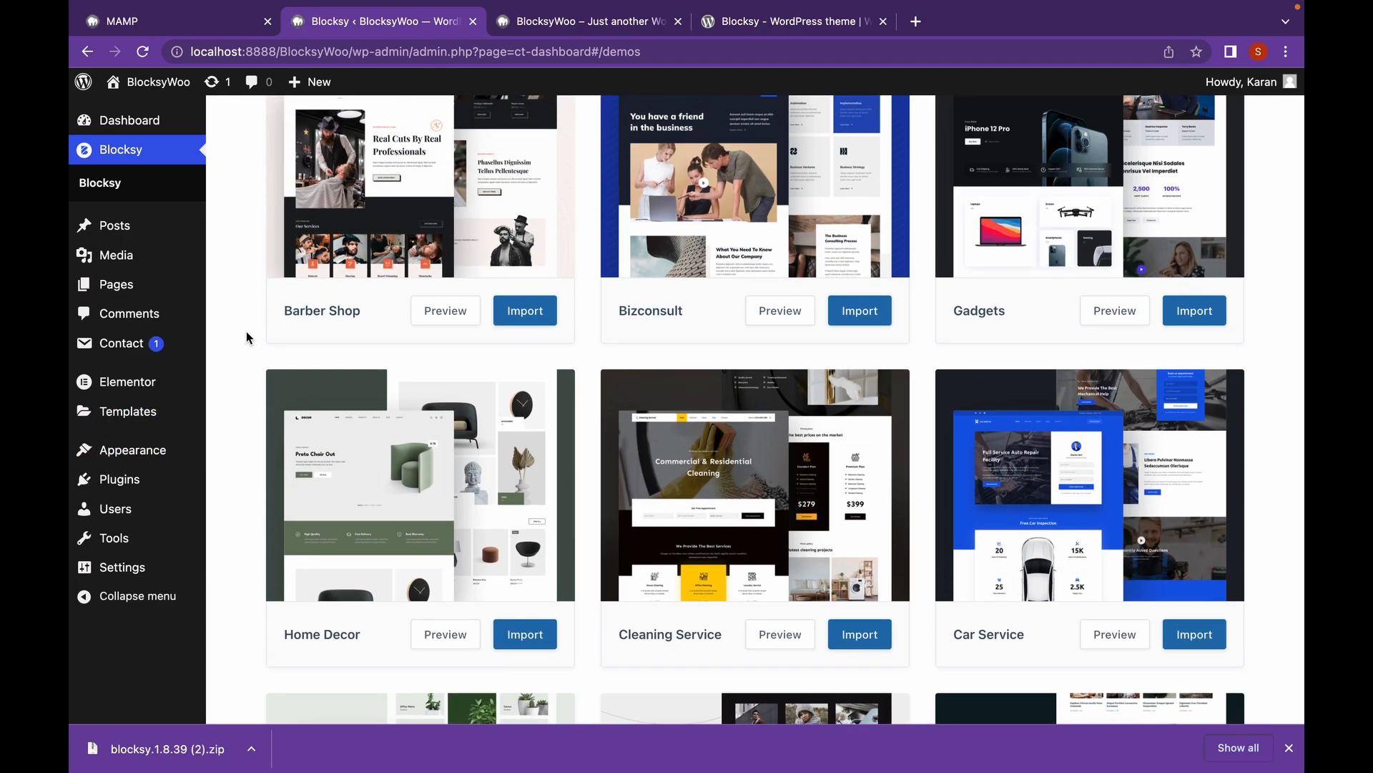
scroll(246, 334, down, 2)
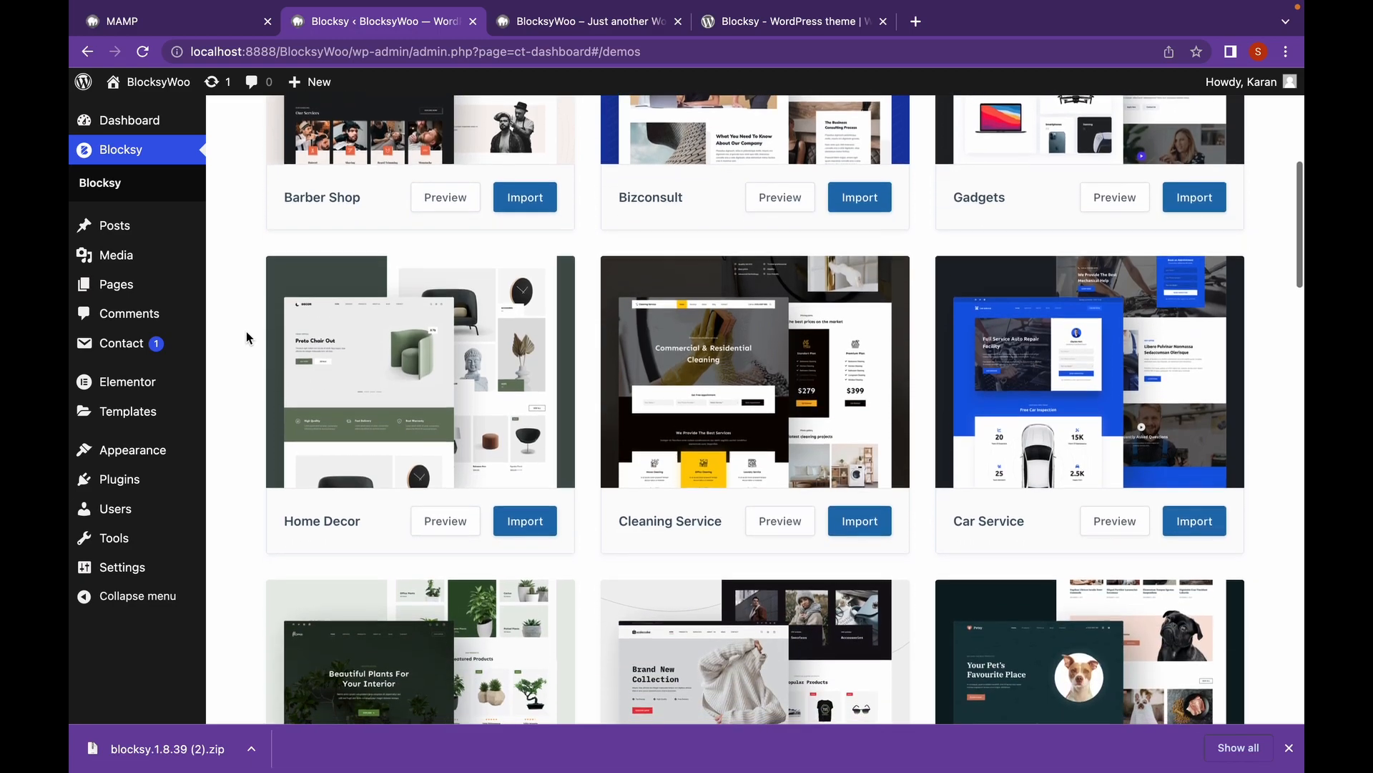
scroll(247, 336, down, 3)
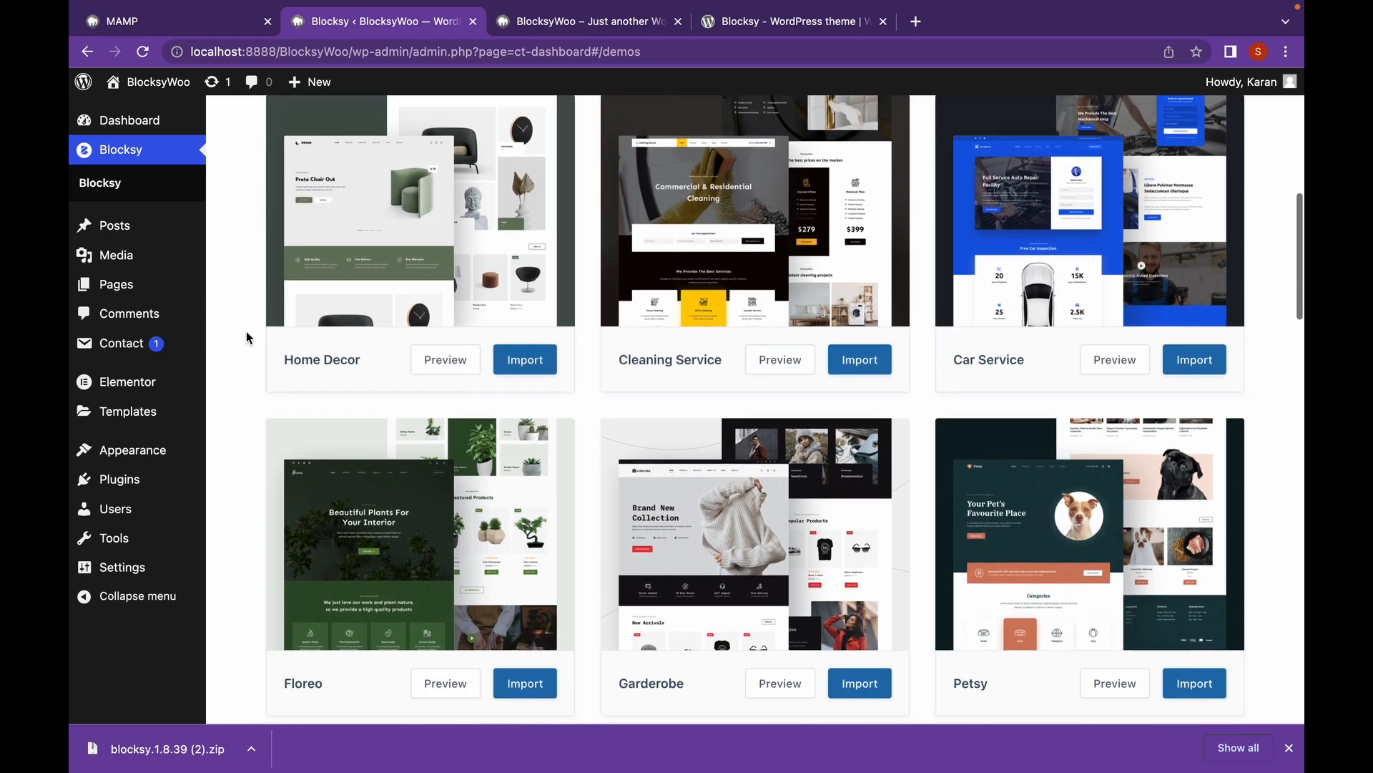
scroll(246, 332, down, 1)
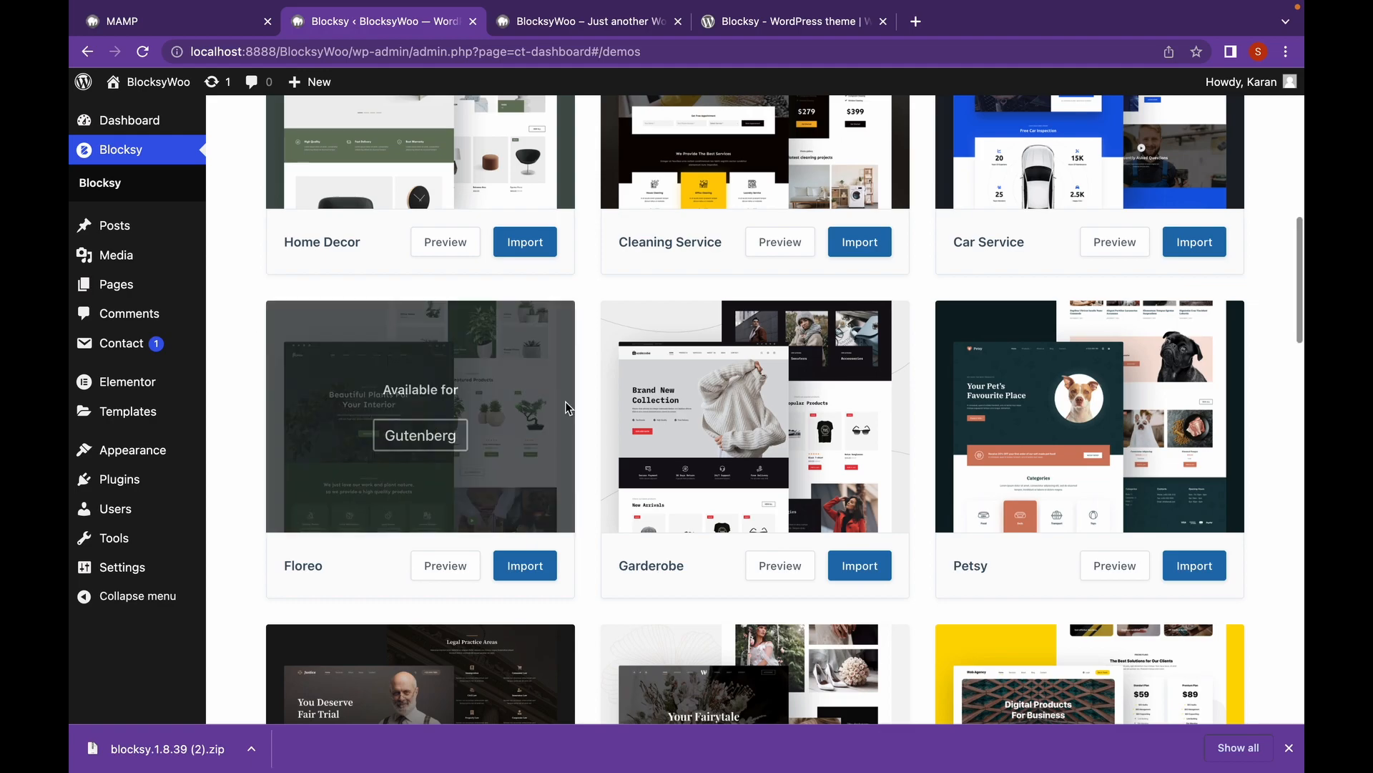
click(848, 569)
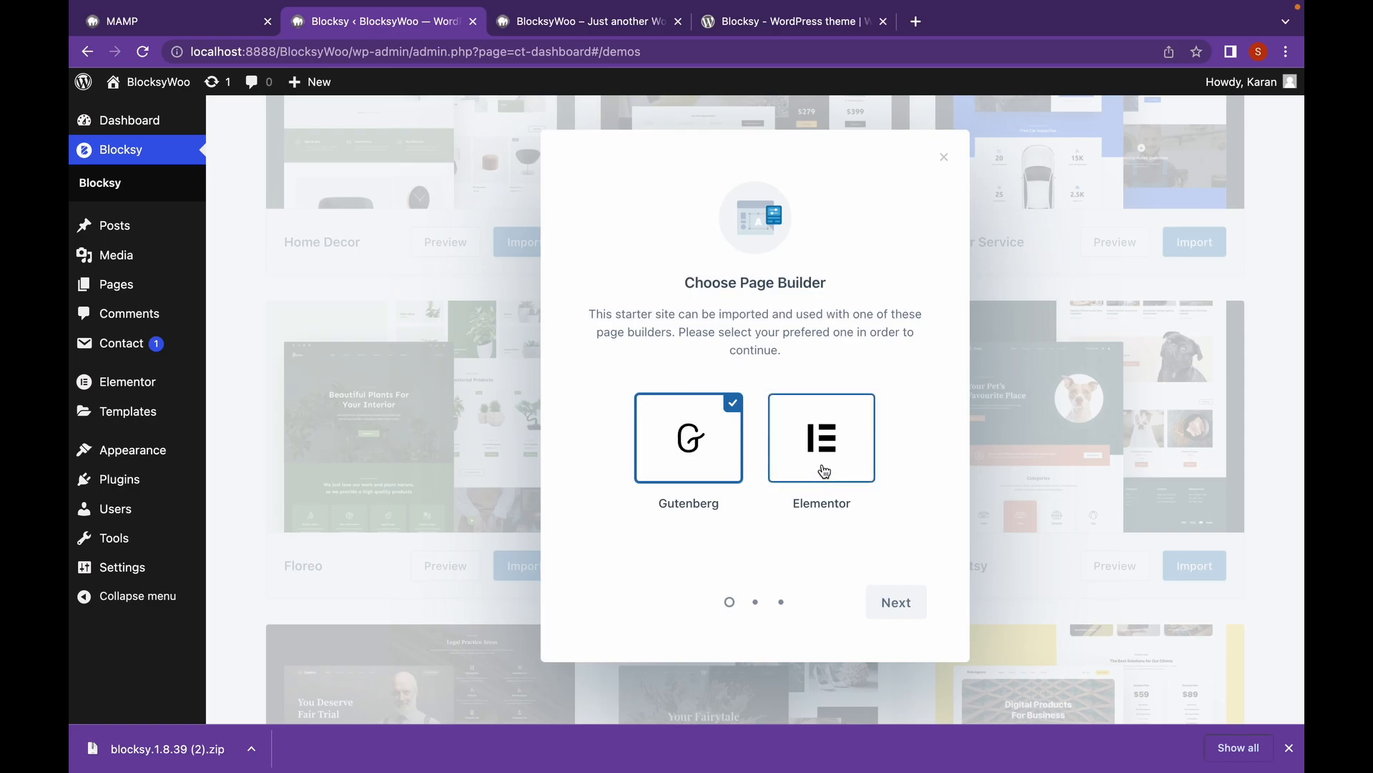
Choose Elementor as the page builder for the import and accept the WooCommerce and WPForms plugins.
click(824, 470)
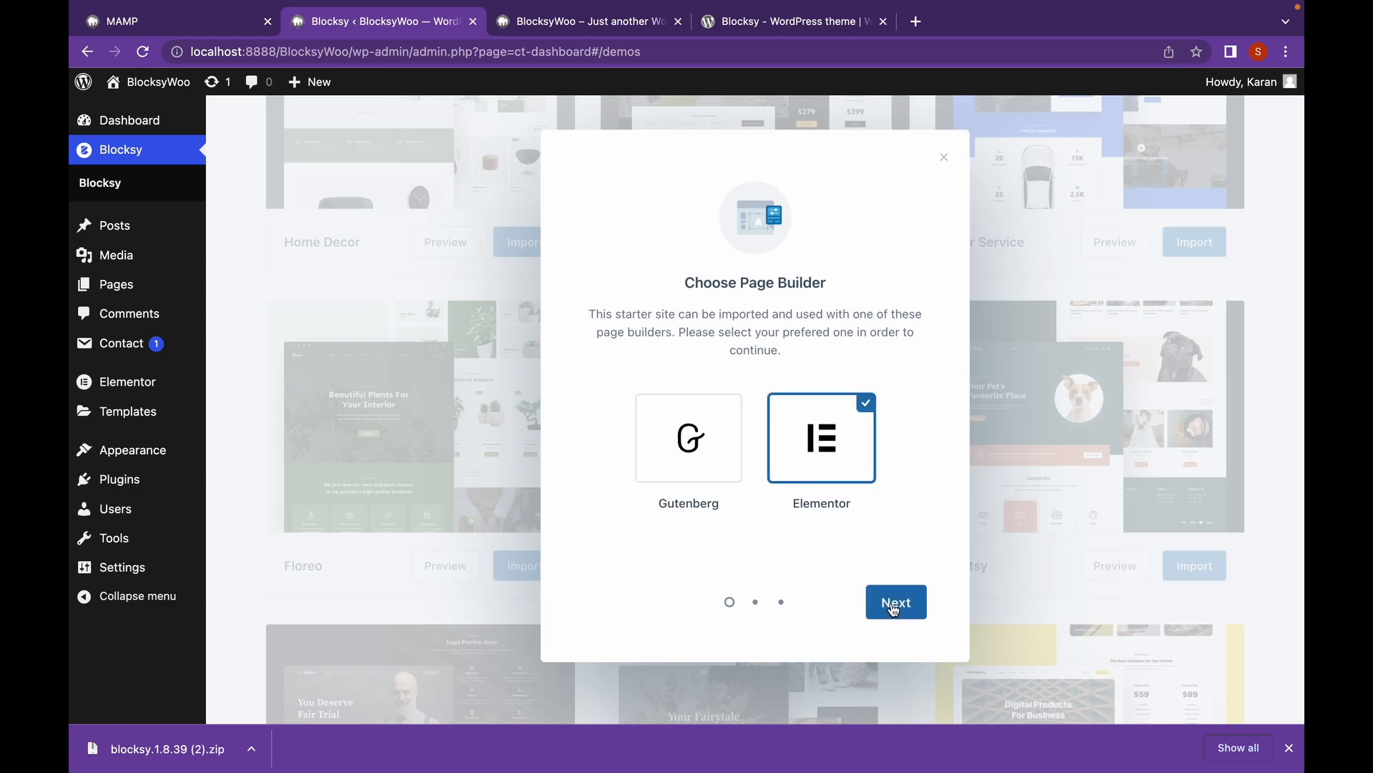
click(893, 608)
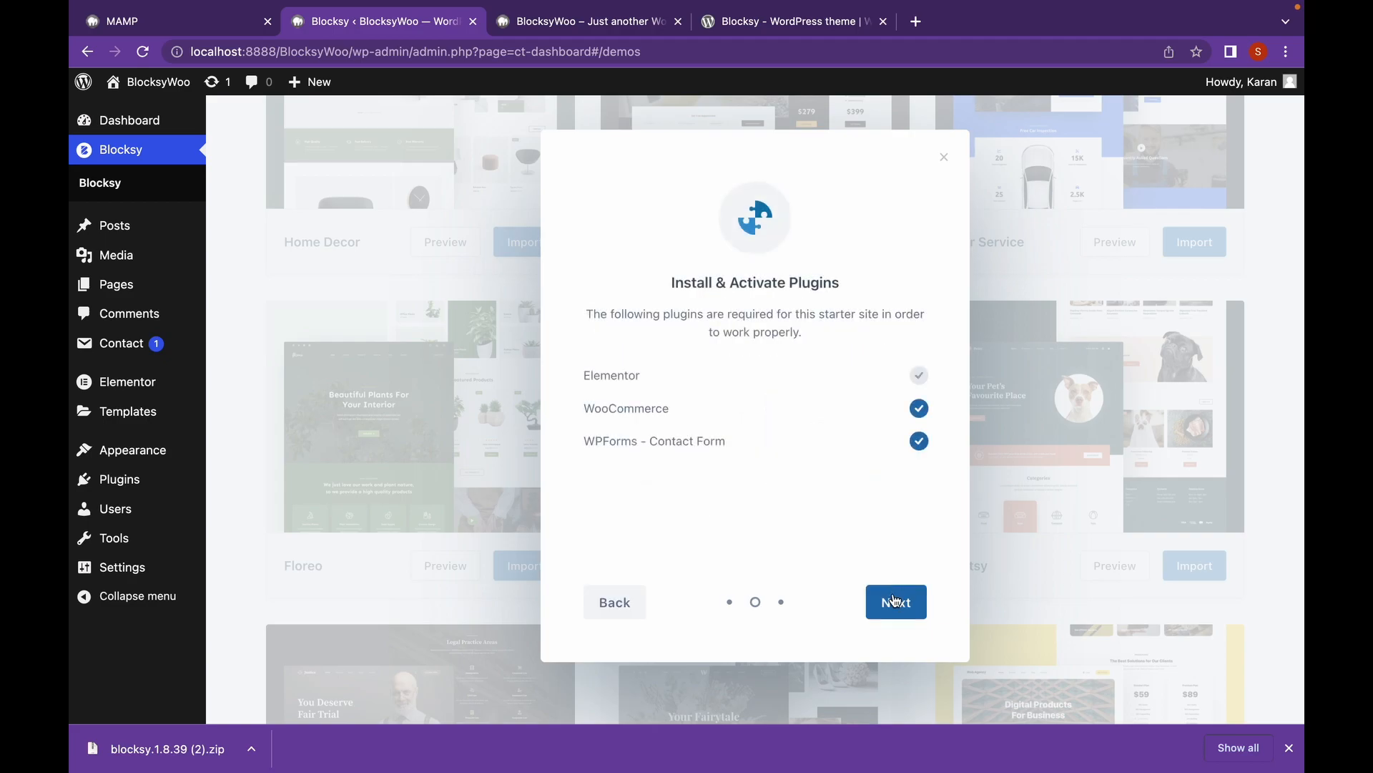
click(893, 601)
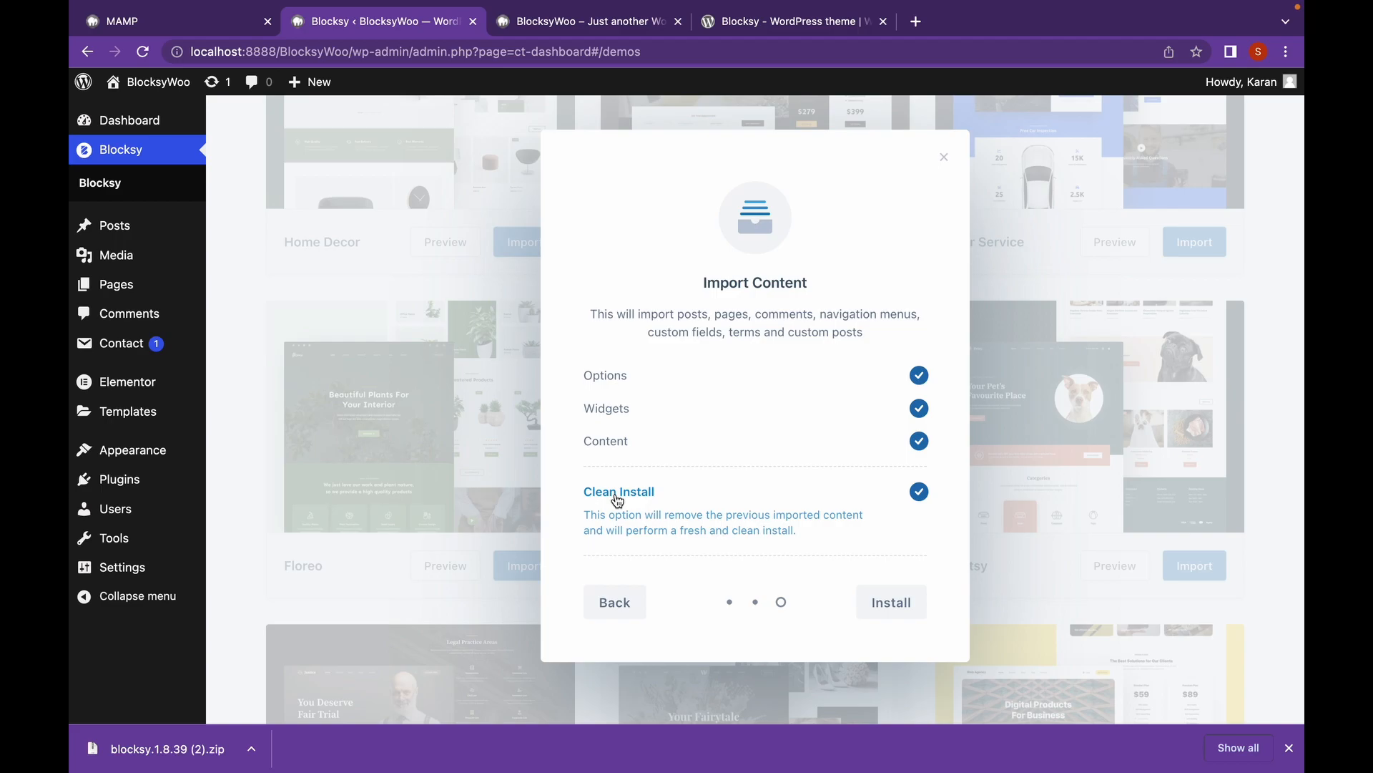
Check the site's current travel homepage, dismiss the downloads bar and return to the starter site import.
click(590, 21)
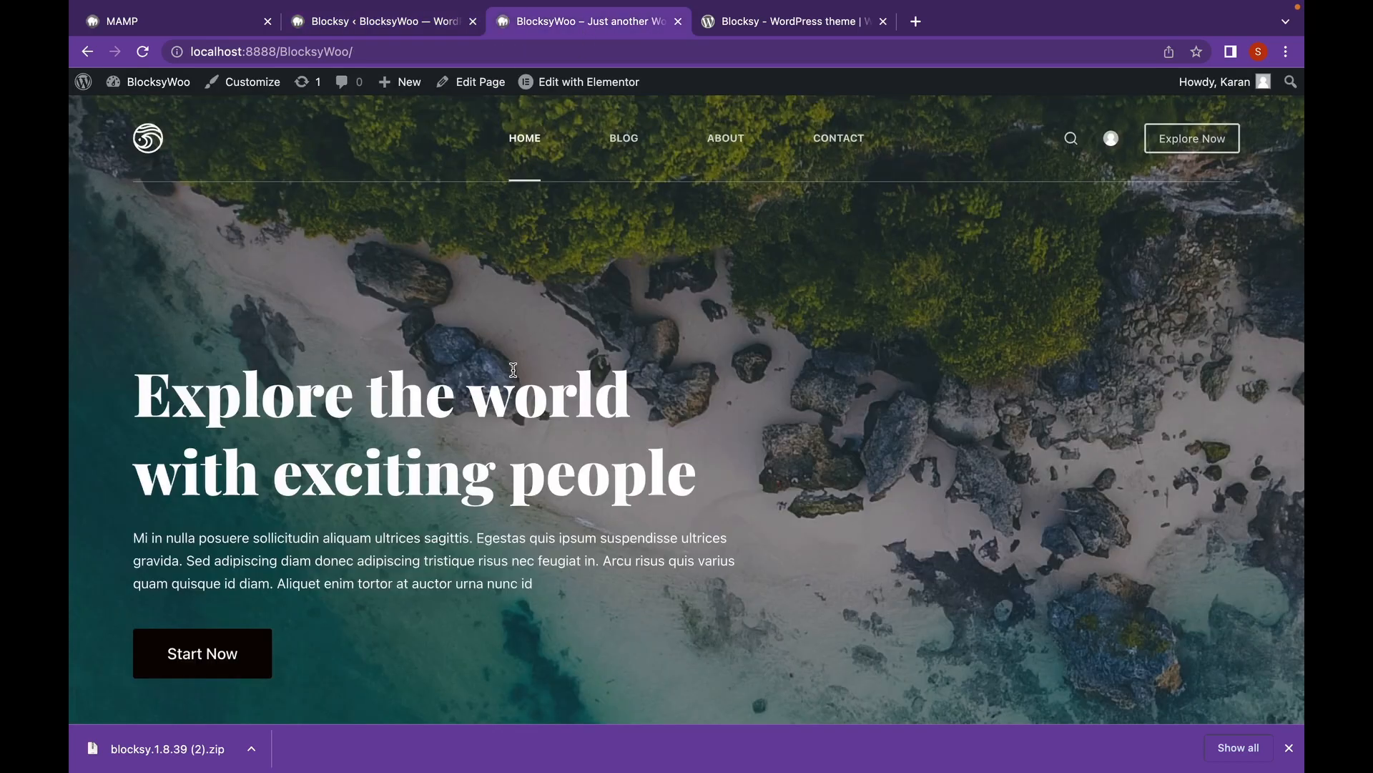
scroll(513, 369, down, 2)
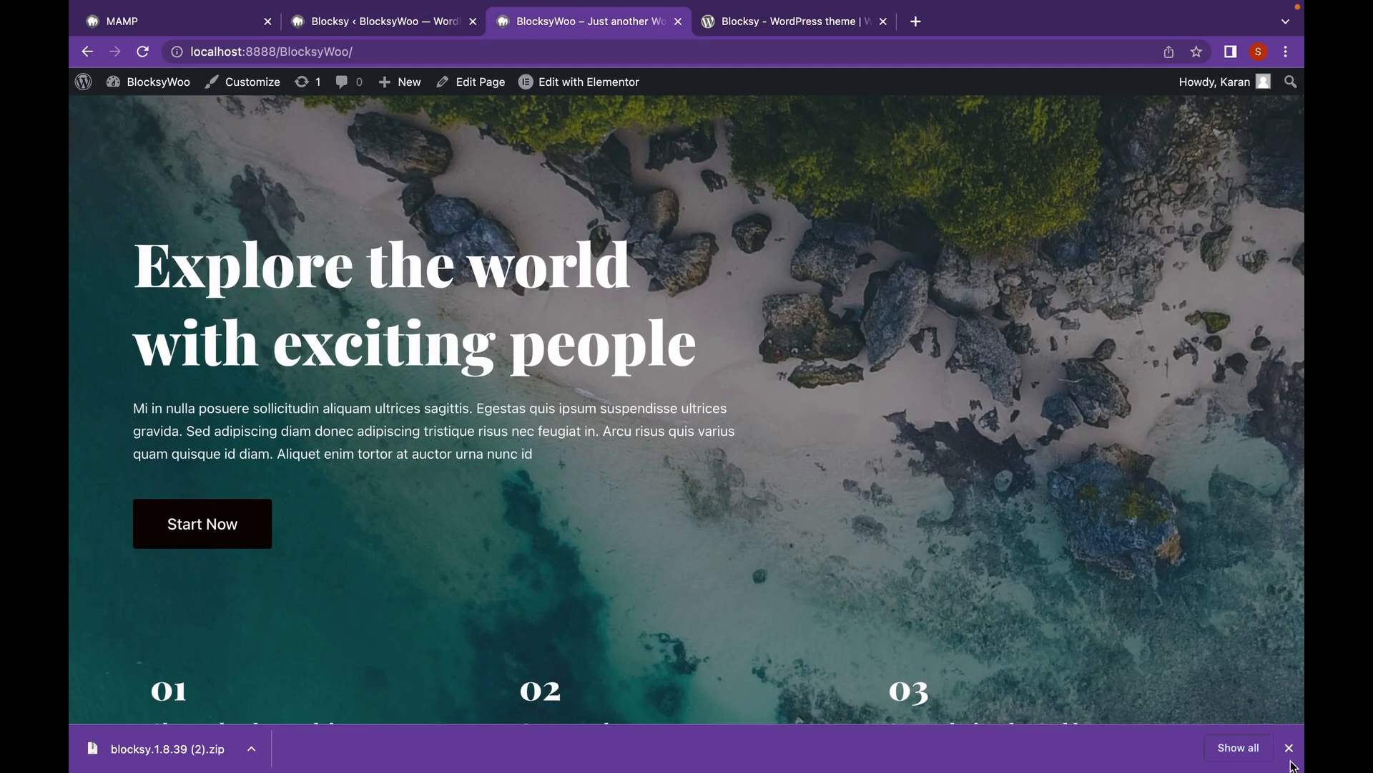
click(1289, 748)
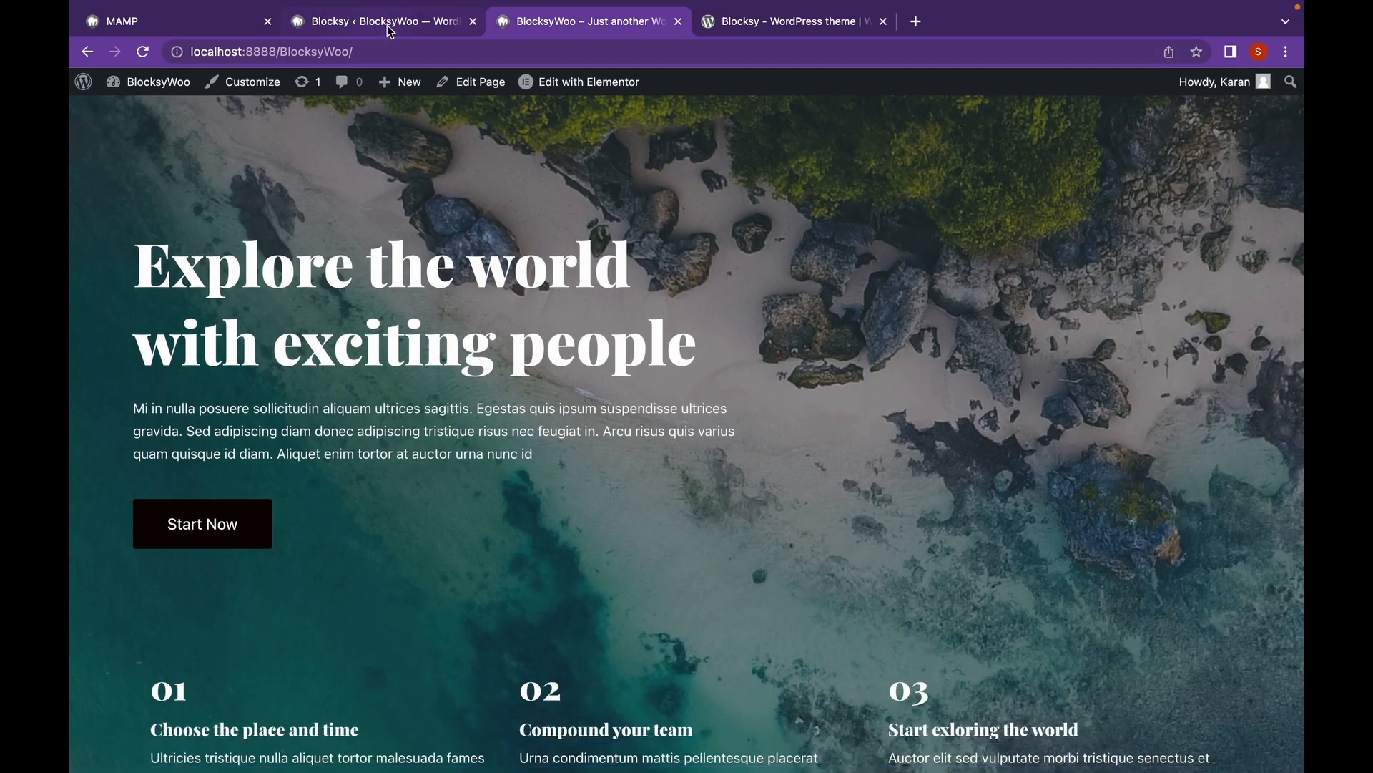
click(387, 25)
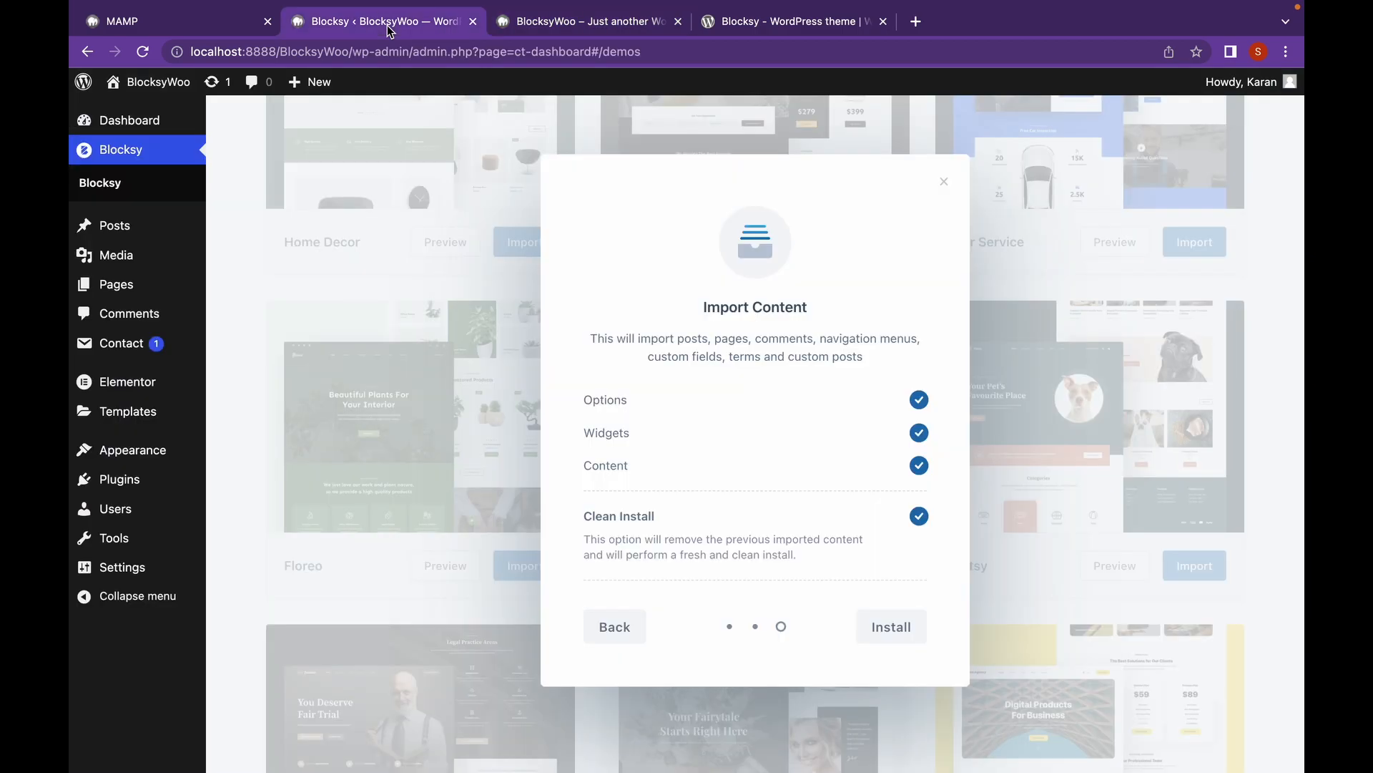
Install the Garderobe starter site with its options, widgets and content as a clean install.
click(905, 632)
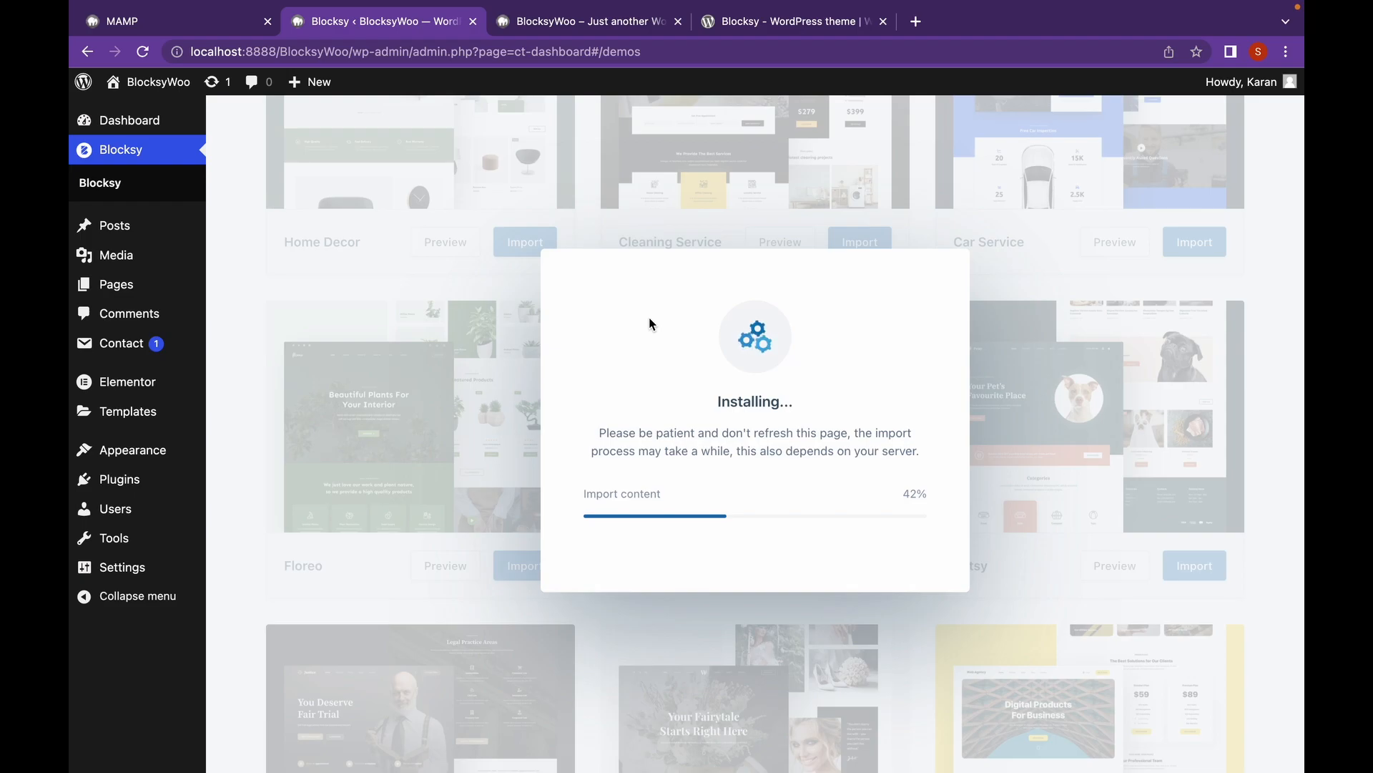
mouse_move(945, 23)
click(1092, 11)
click(1138, 53)
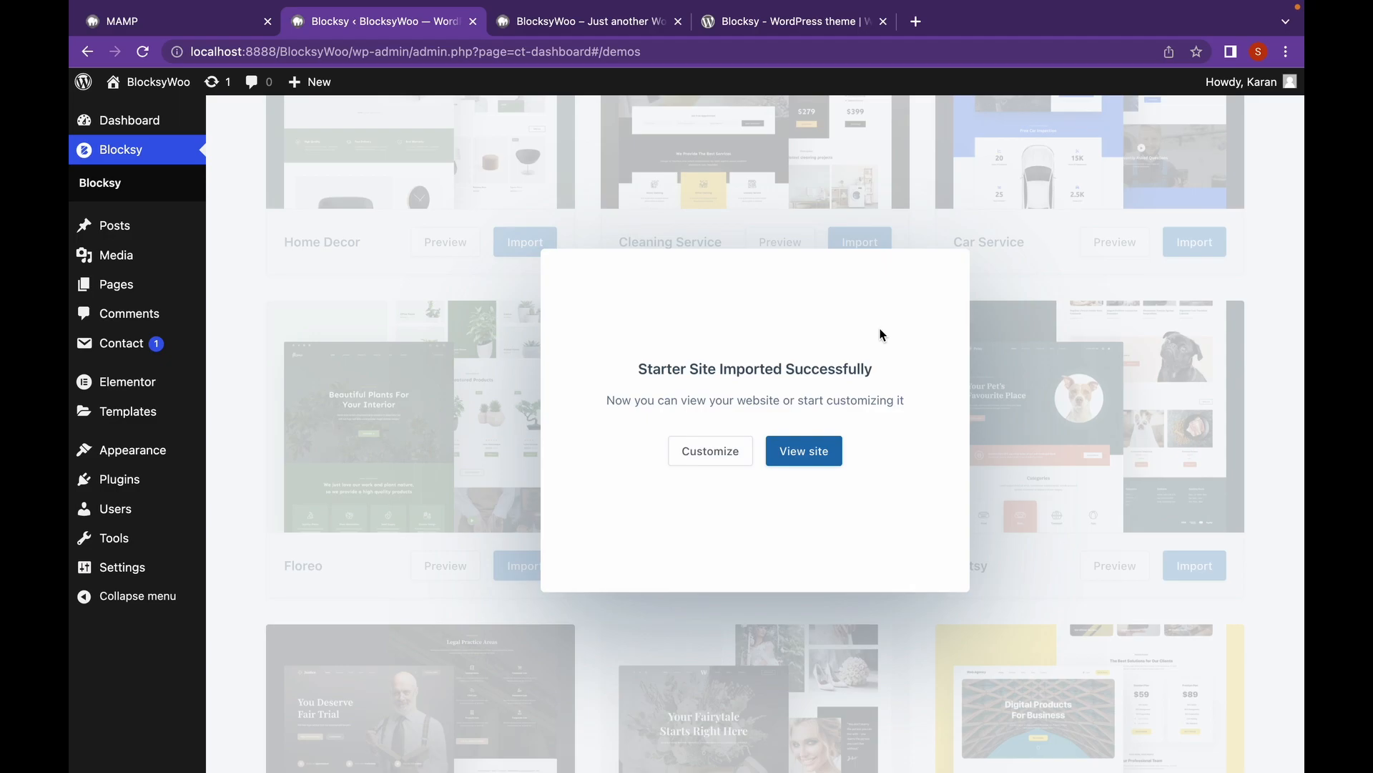
View the imported Garderobe homepage down through its product sections and compare it with the previous travel homepage.
click(827, 457)
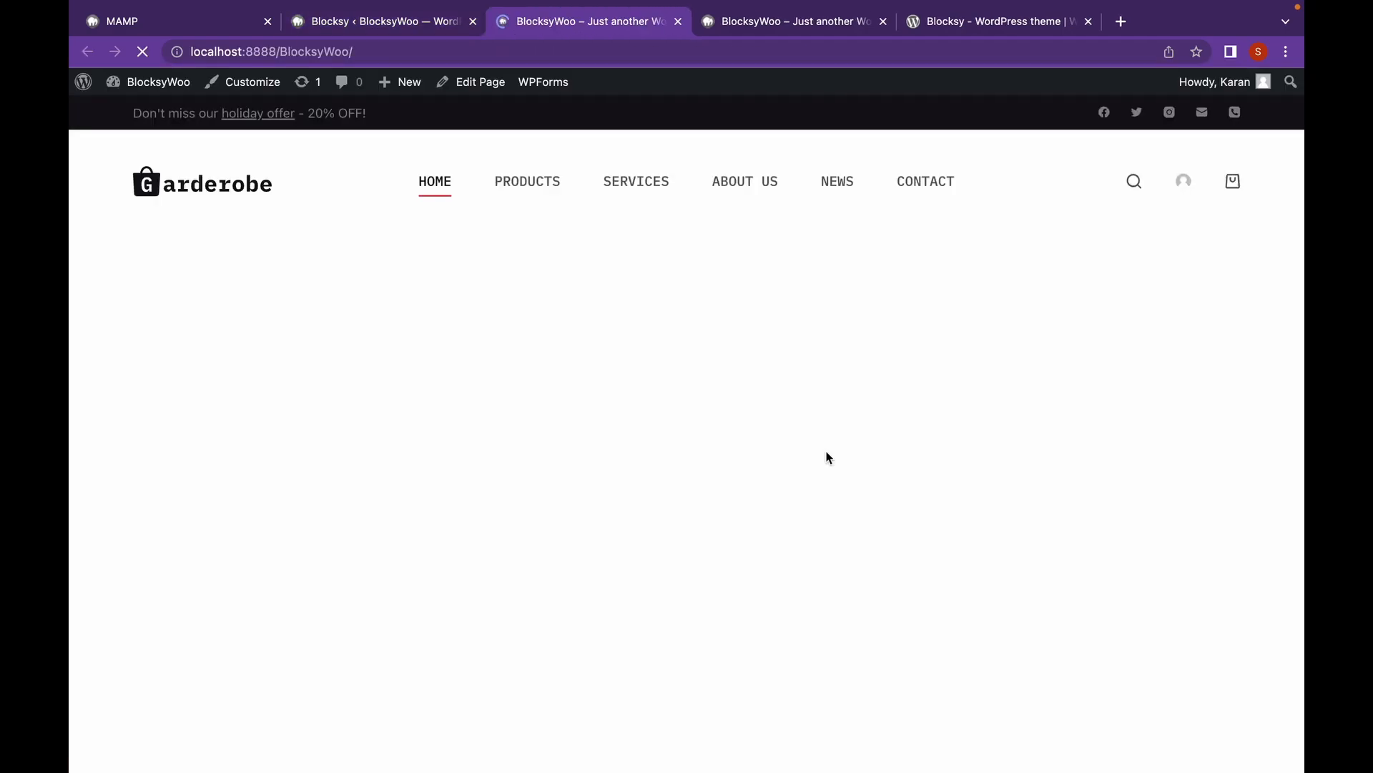
scroll(828, 458, down, 5)
scroll(828, 458, down, 10)
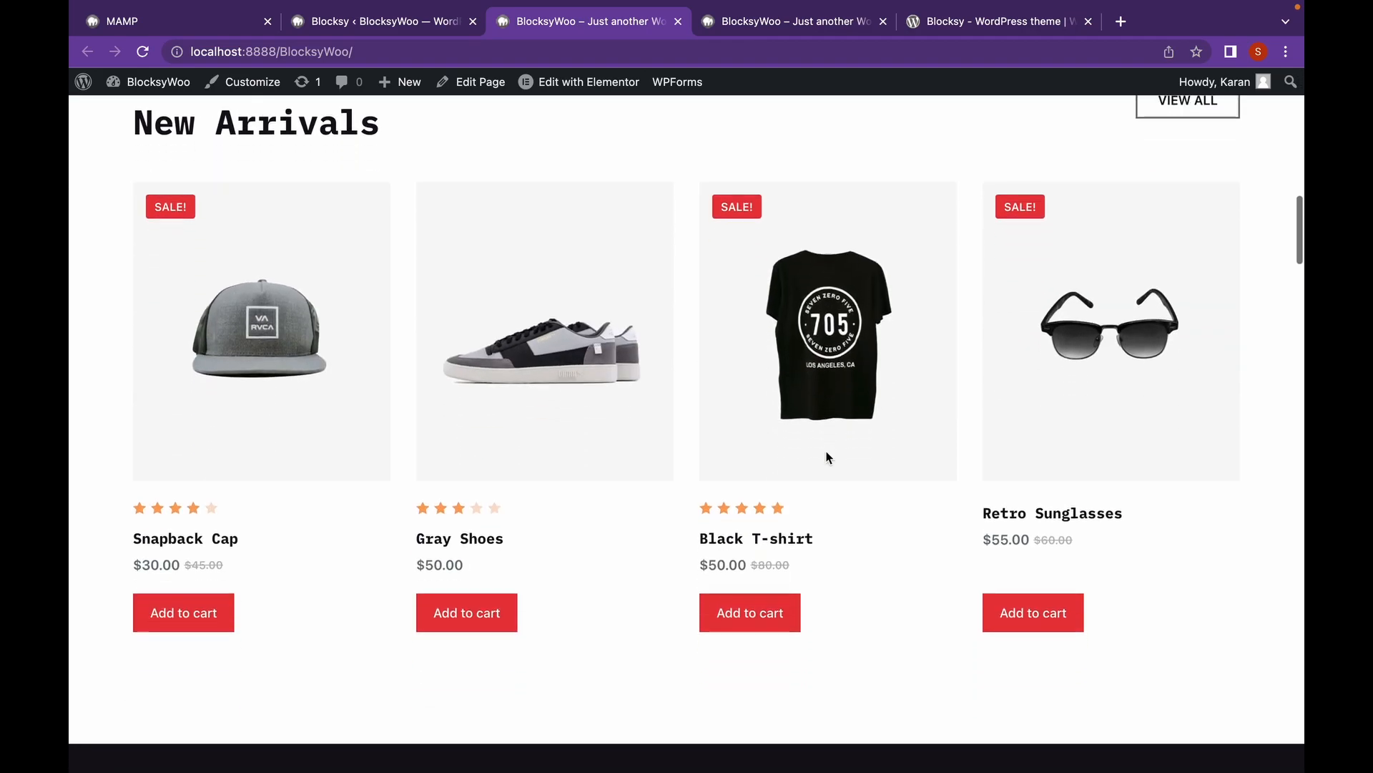
scroll(828, 458, down, 8)
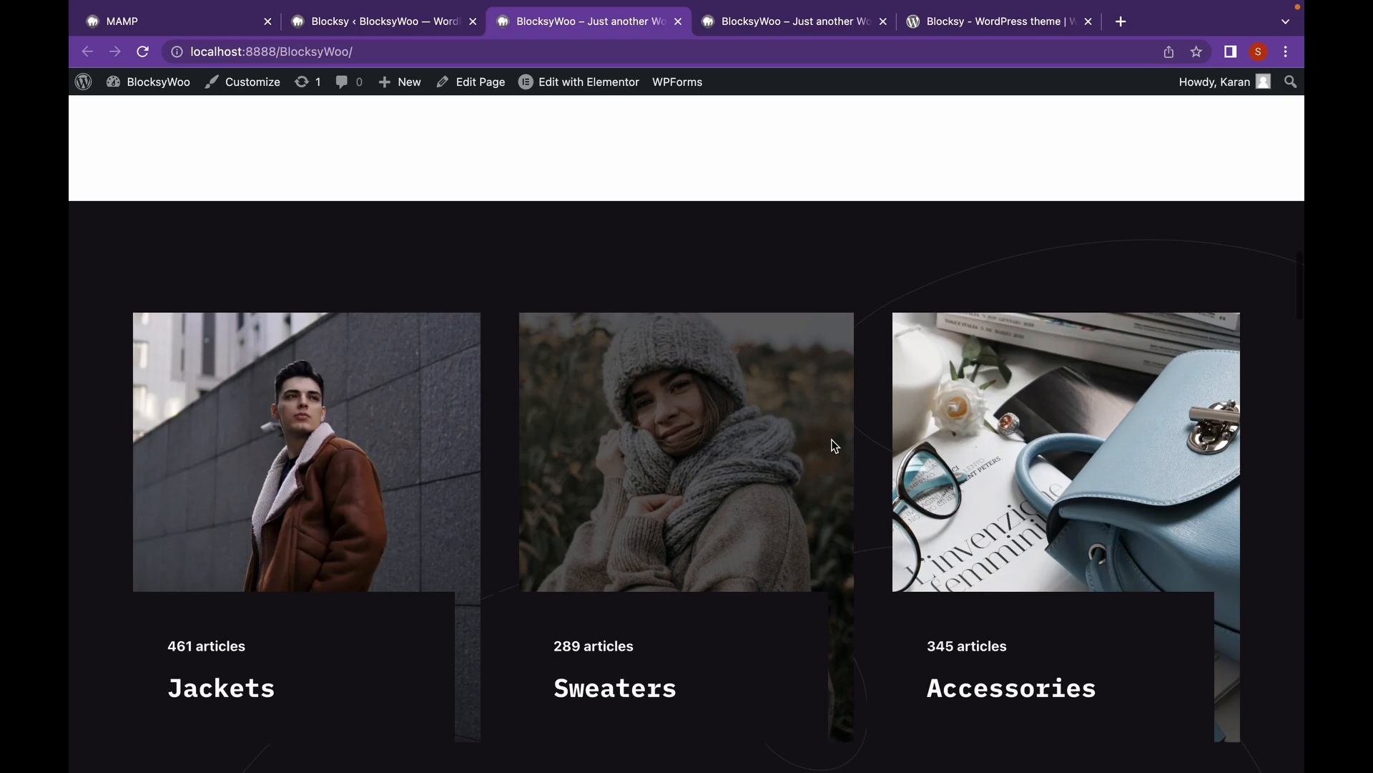
click(813, 23)
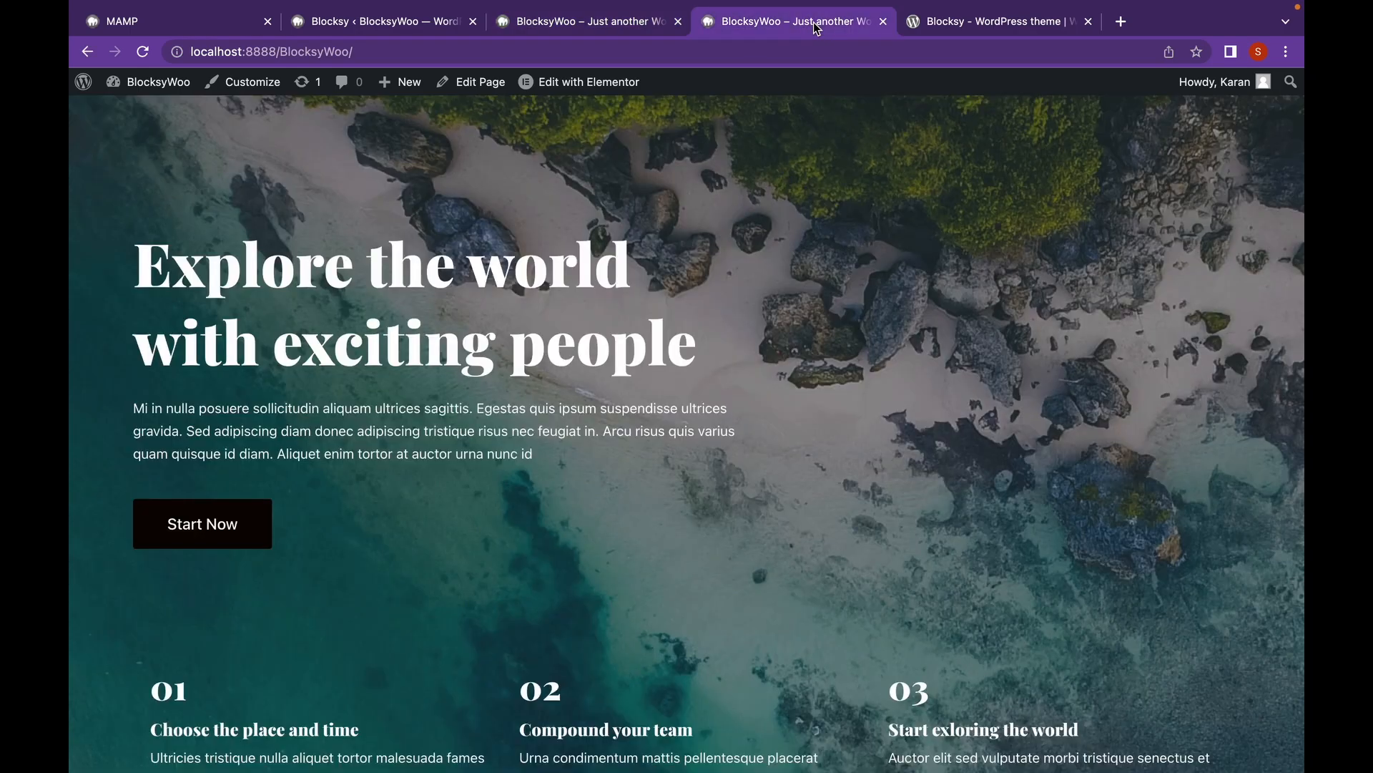
click(617, 29)
scroll(600, 358, down, 7)
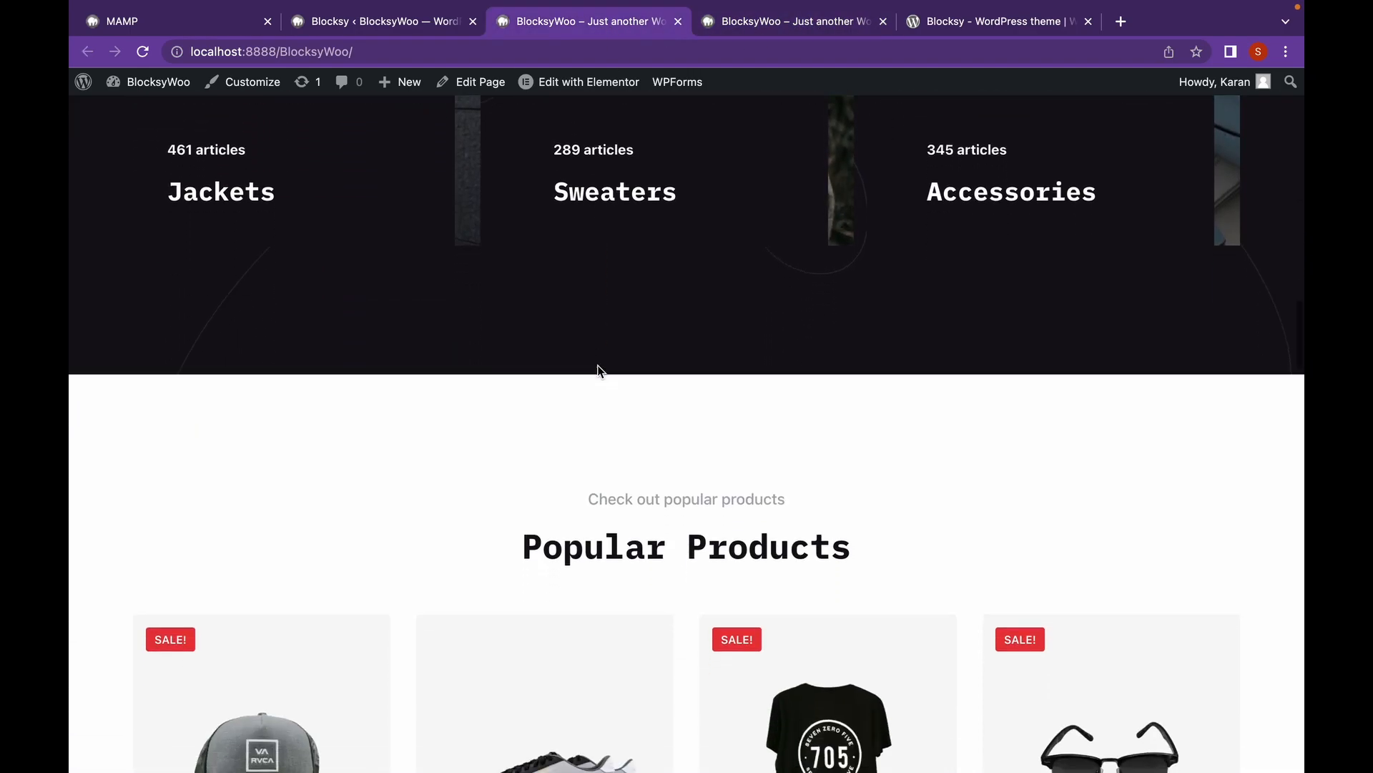
scroll(600, 371, down, 8)
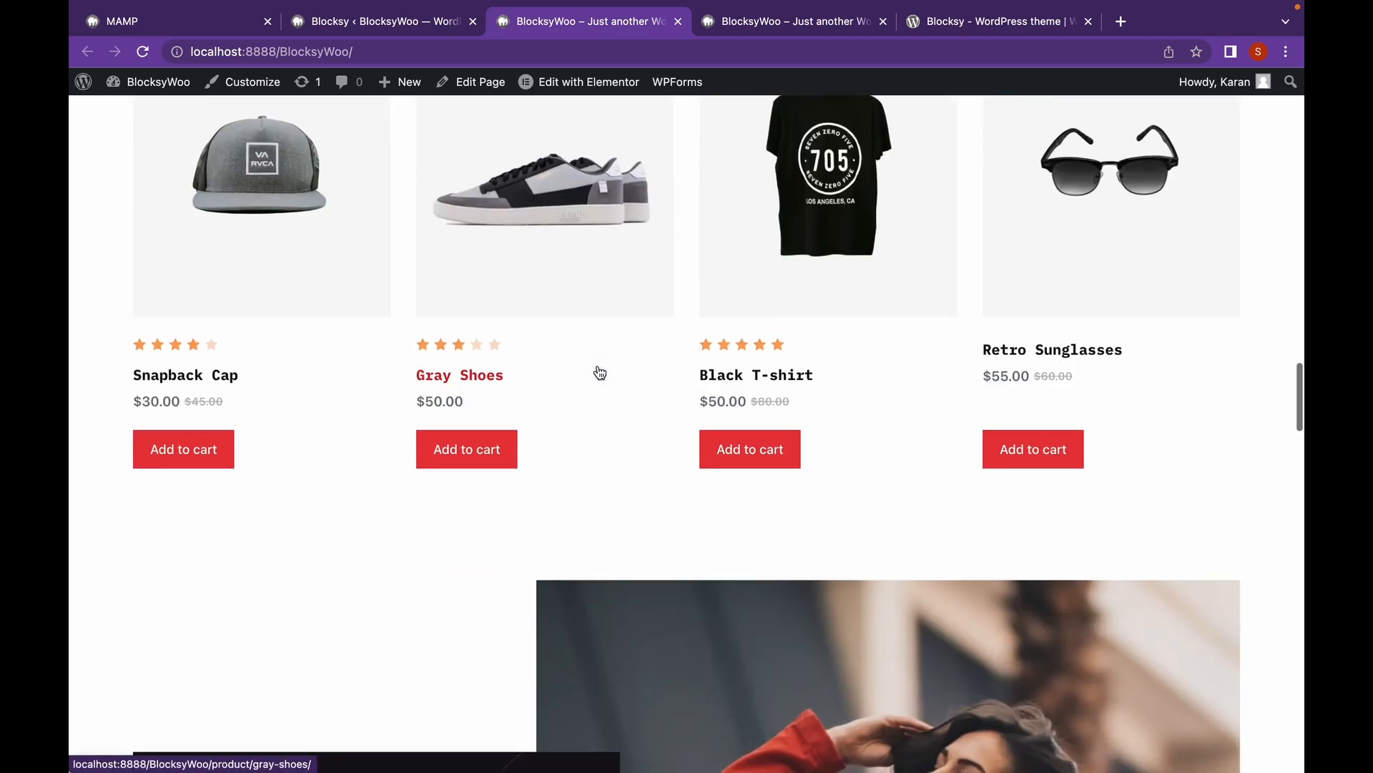
scroll(600, 372, down, 10)
scroll(600, 371, down, 3)
scroll(600, 371, up, 20)
scroll(598, 371, up, 7)
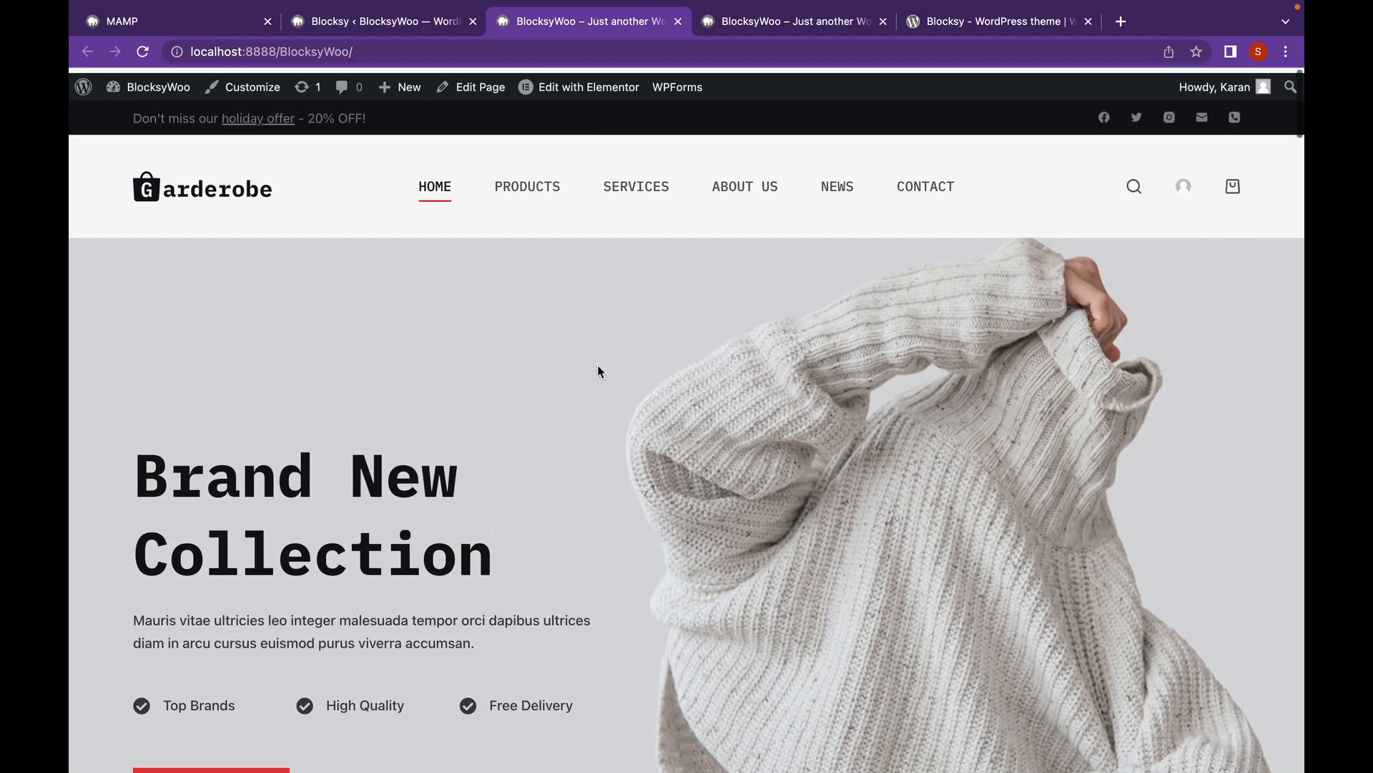
Close the tab that still shows the previous travel homepage.
click(779, 23)
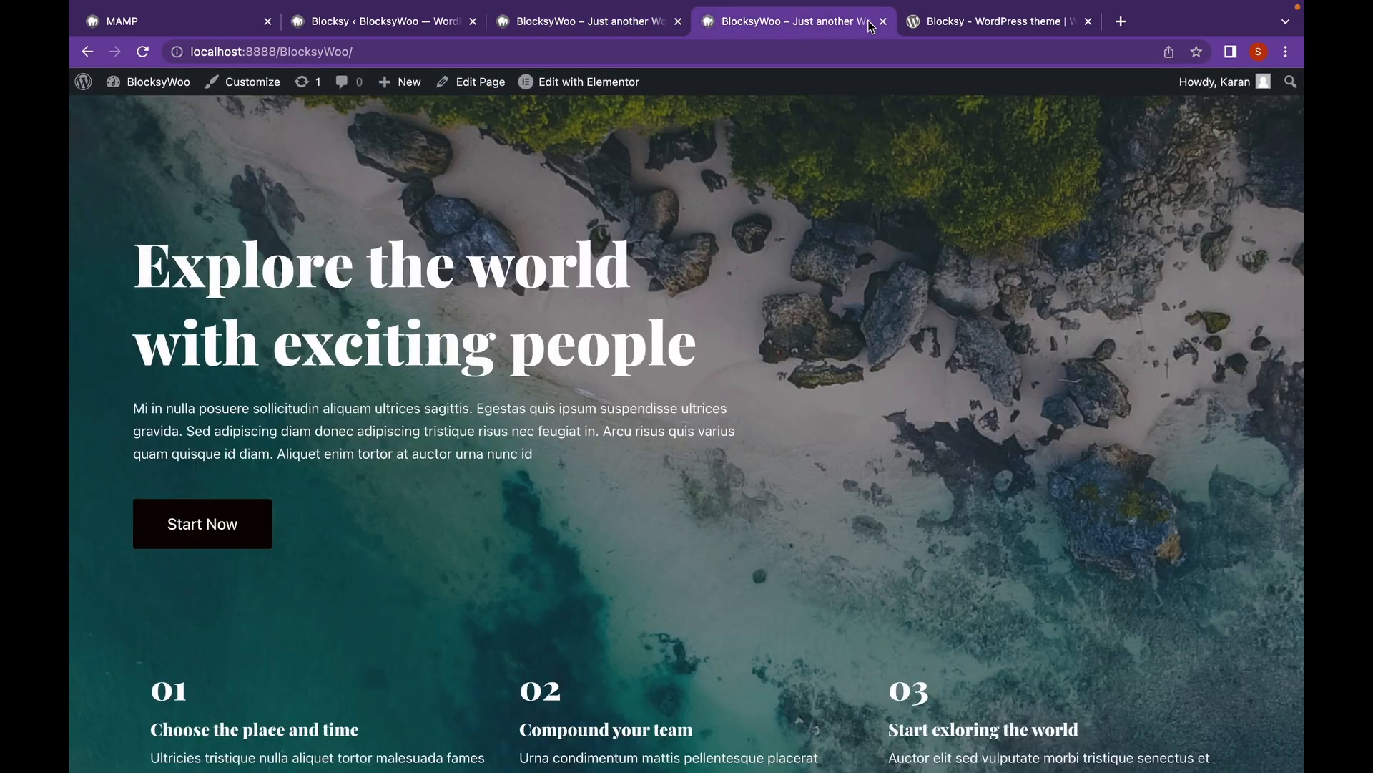
click(883, 24)
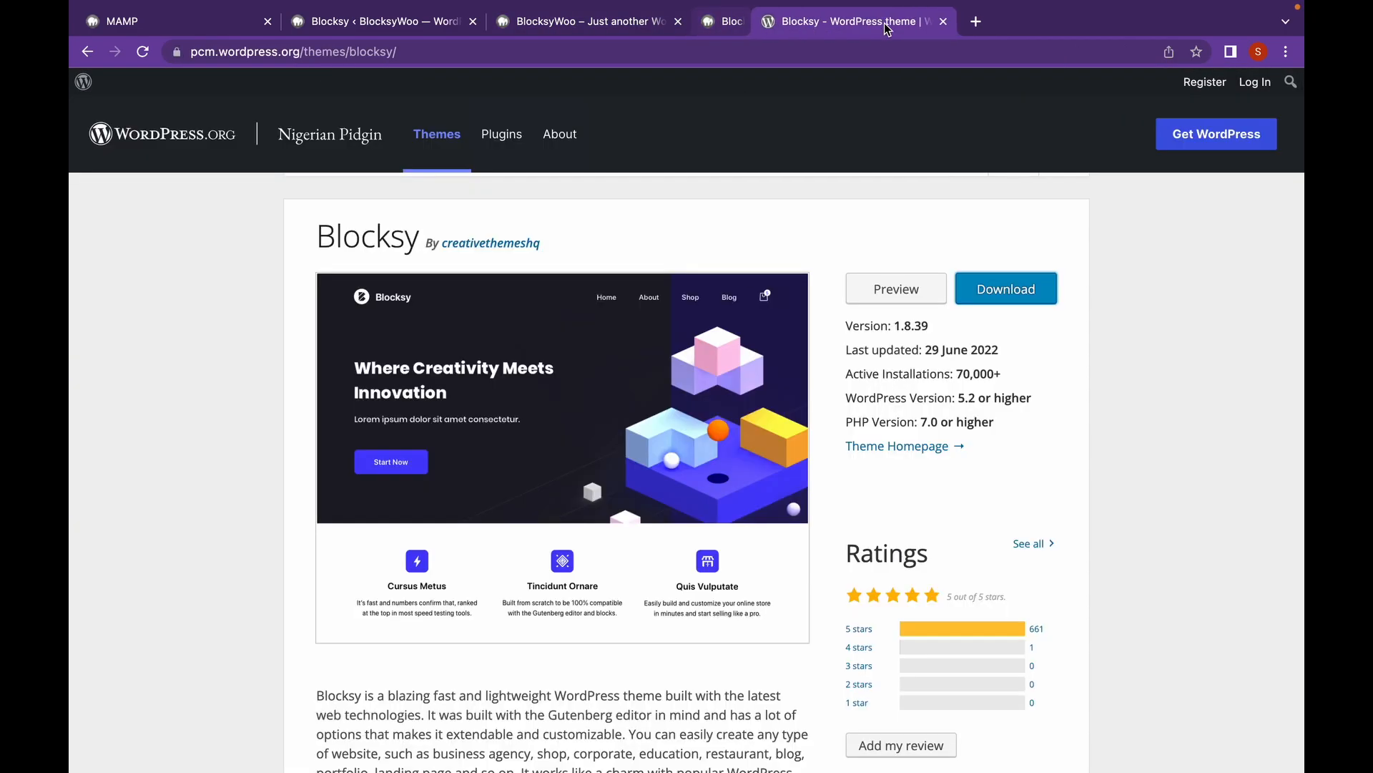
Open the theme customizer for the Garderobe homepage and switch its controls to dark mode.
click(607, 24)
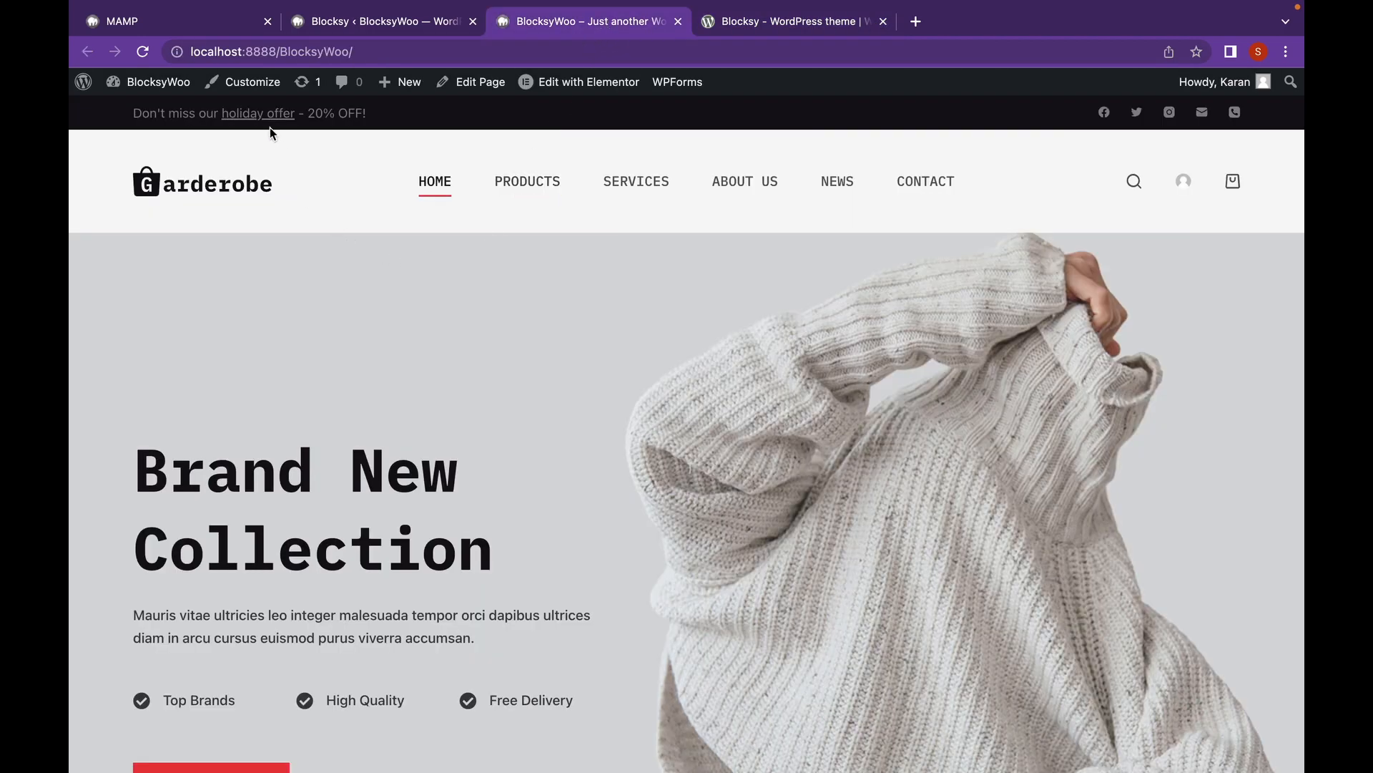
click(252, 83)
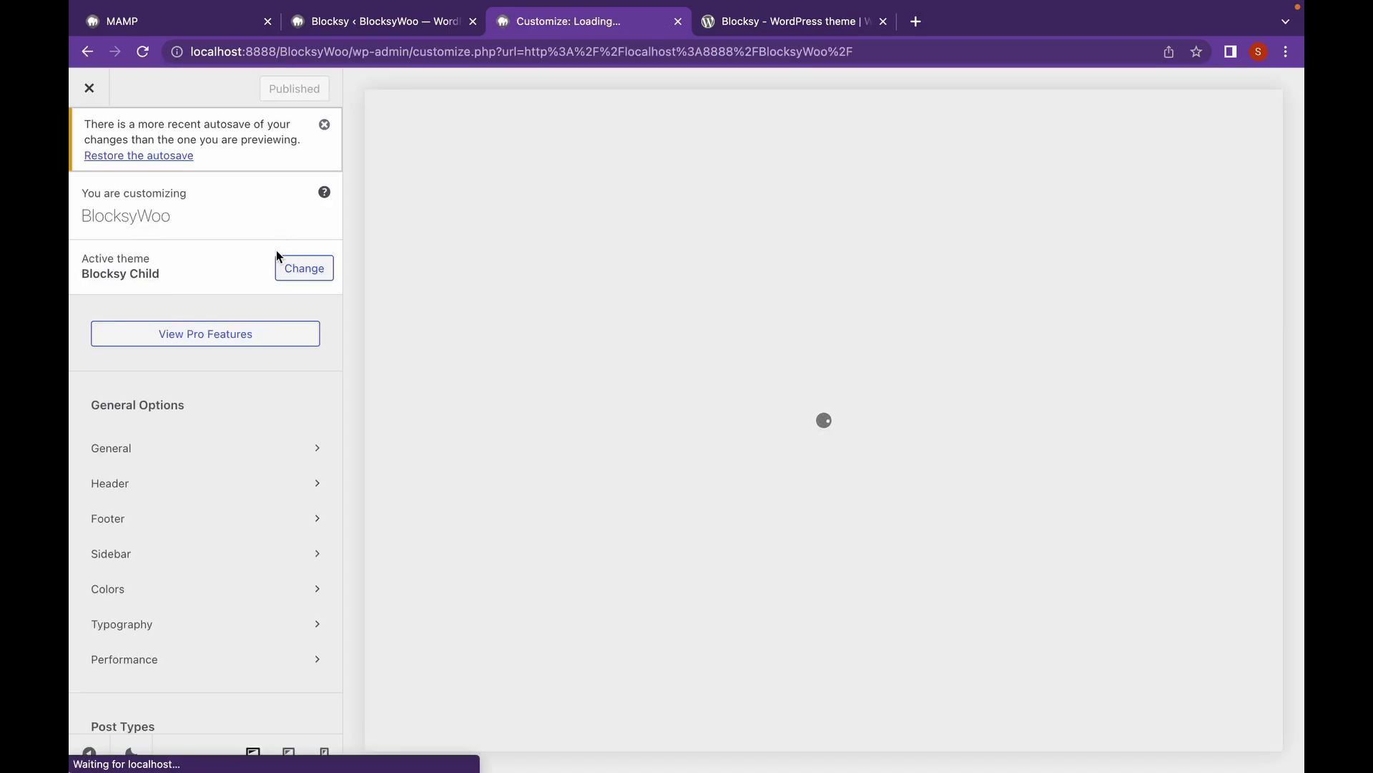
scroll(264, 250, down, 3)
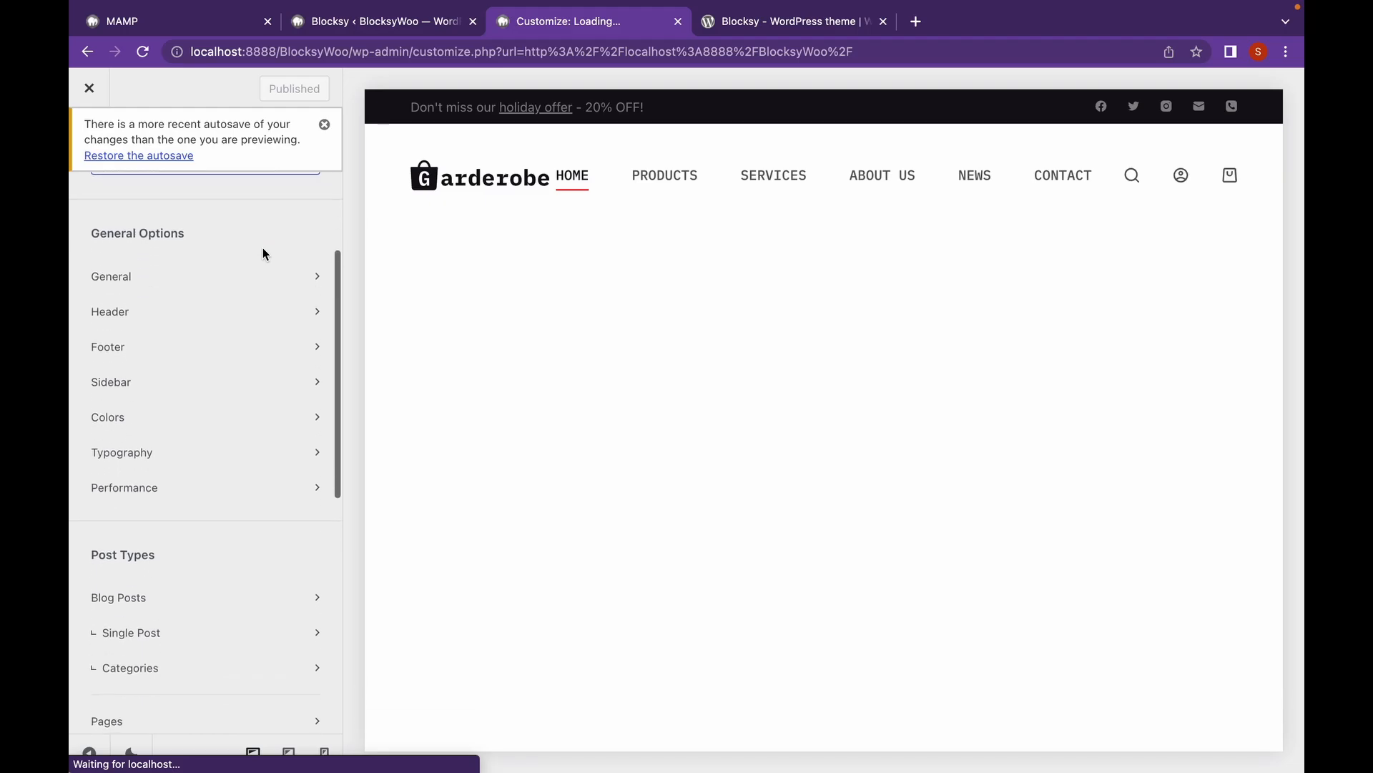
scroll(263, 250, down, 1)
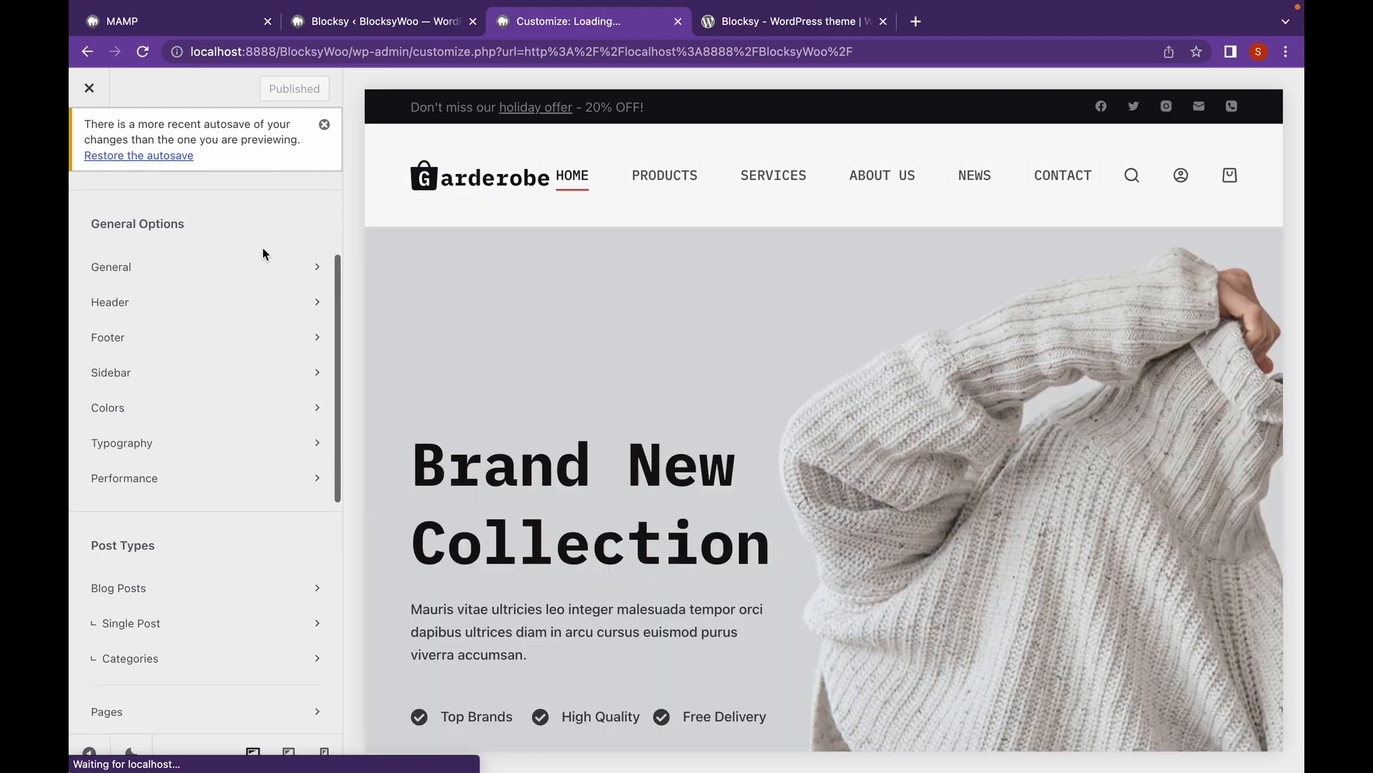
click(132, 752)
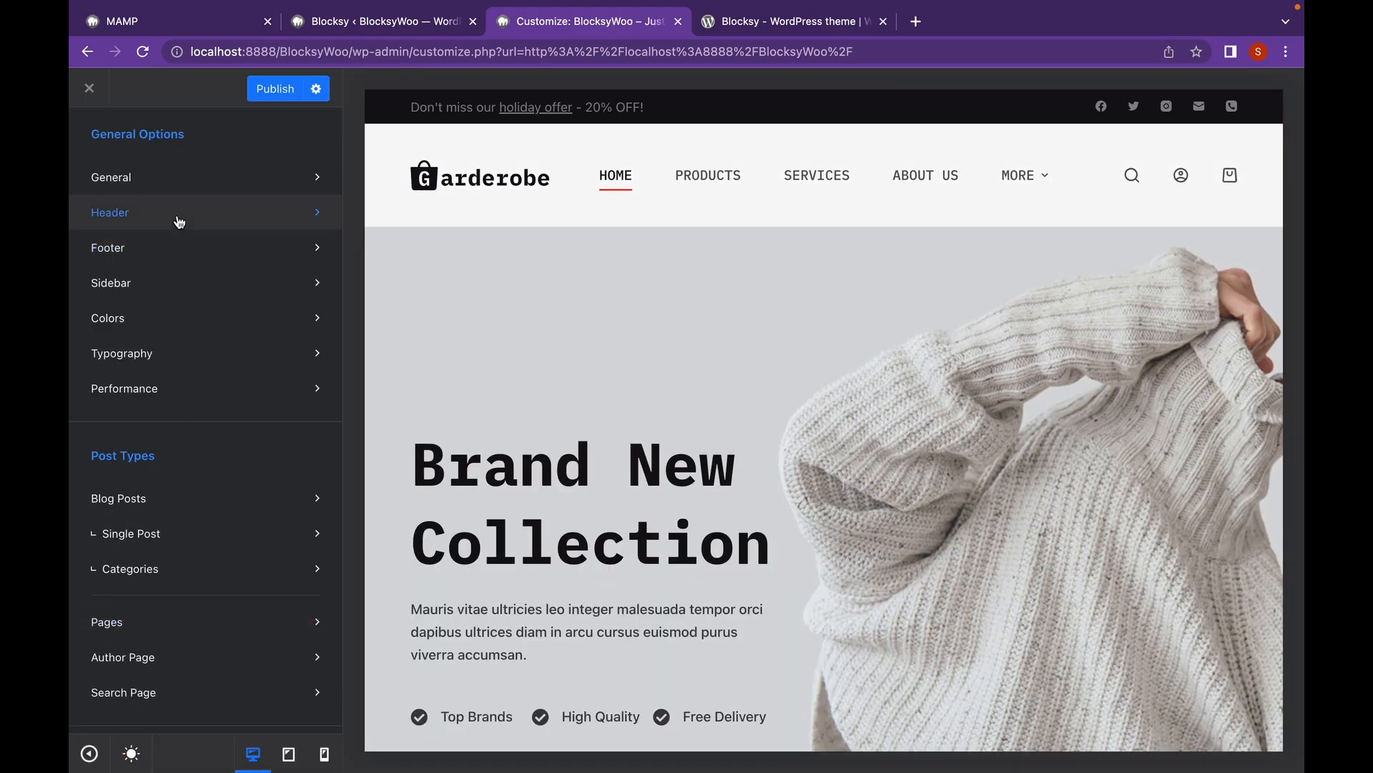
Open the WooCommerce General options and load the Products page in the preview to show its product grid.
scroll(179, 222, down, 2)
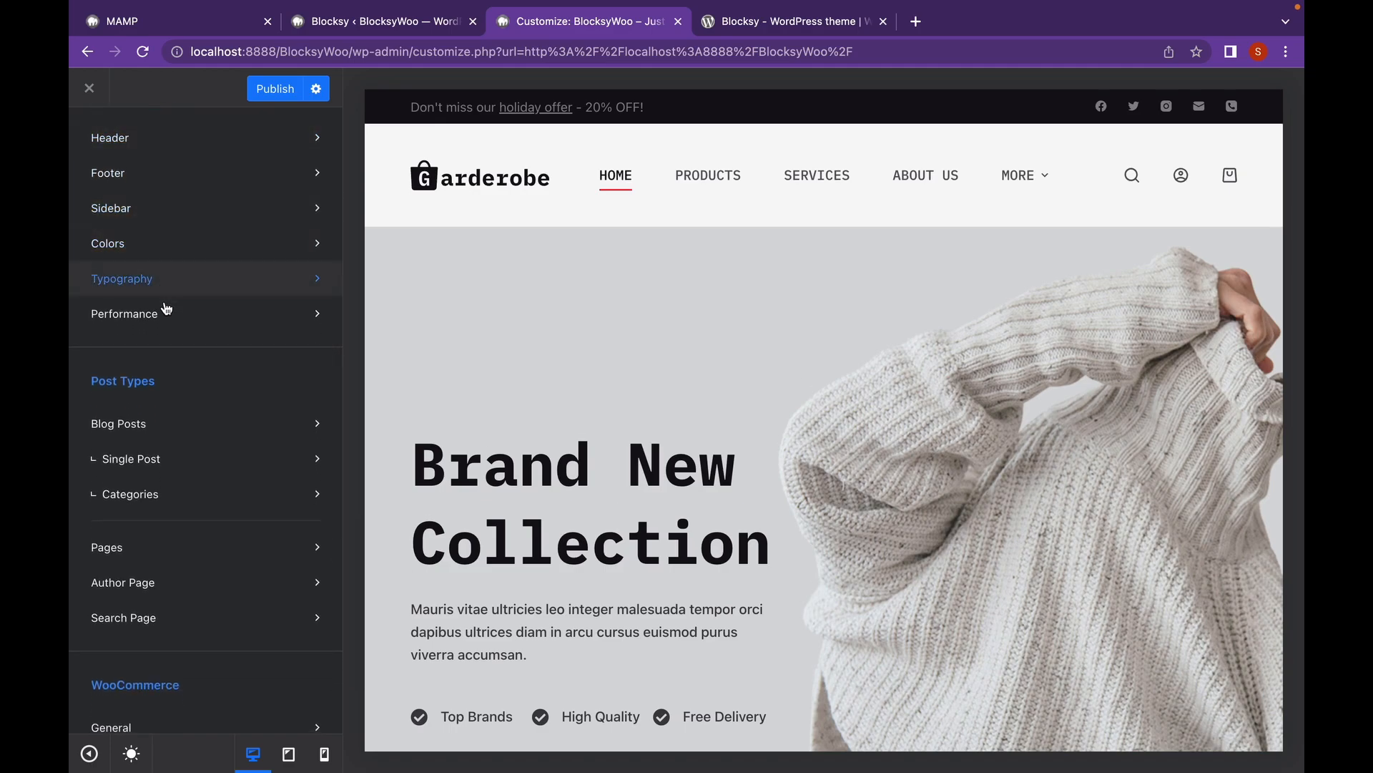
scroll(167, 308, down, 10)
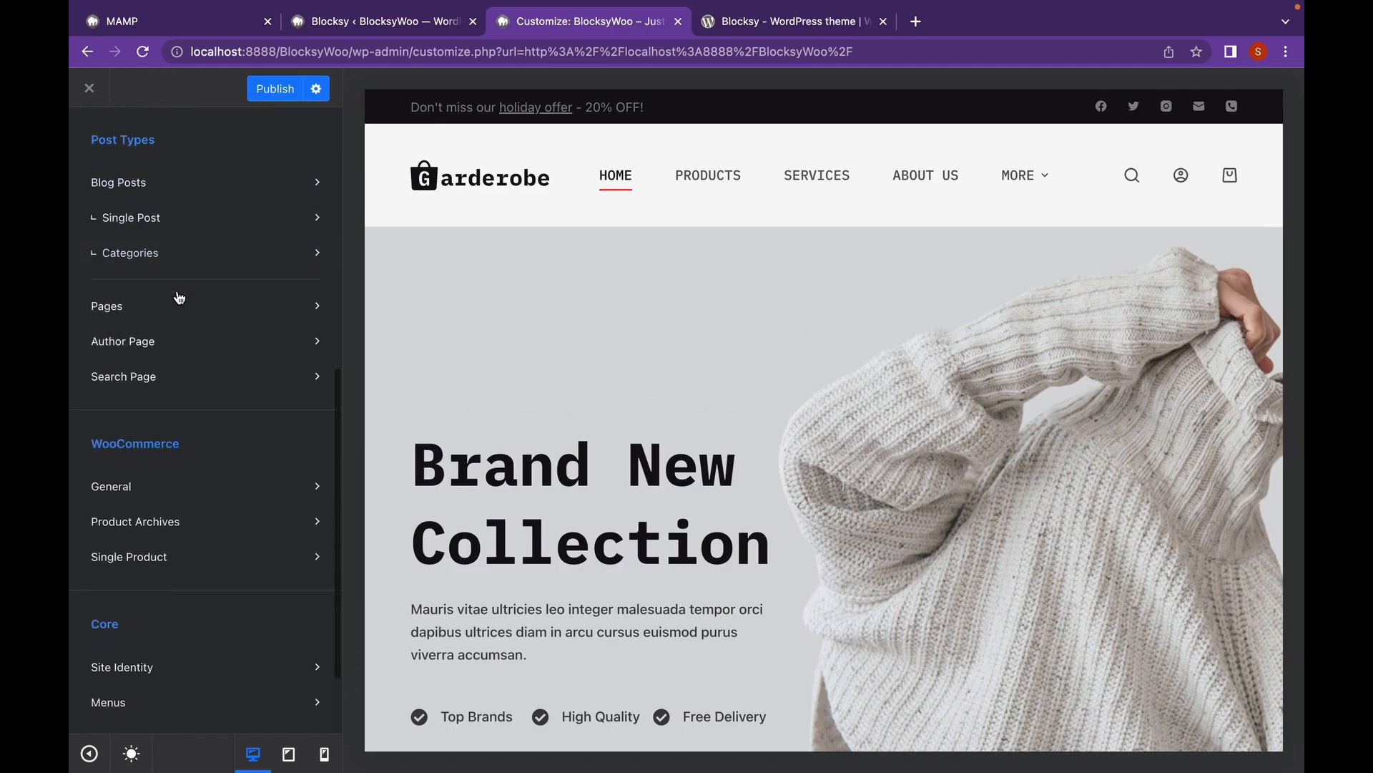
scroll(179, 296, down, 2)
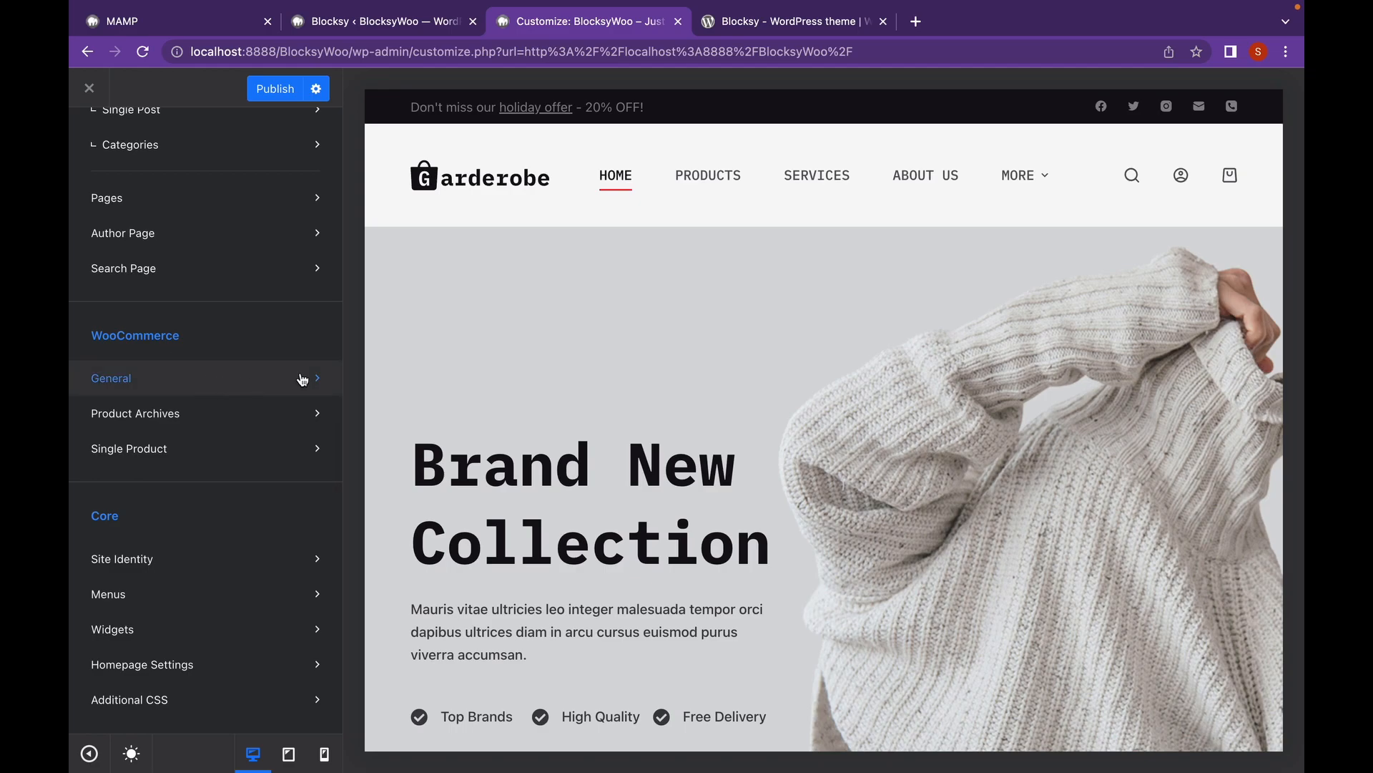
click(322, 385)
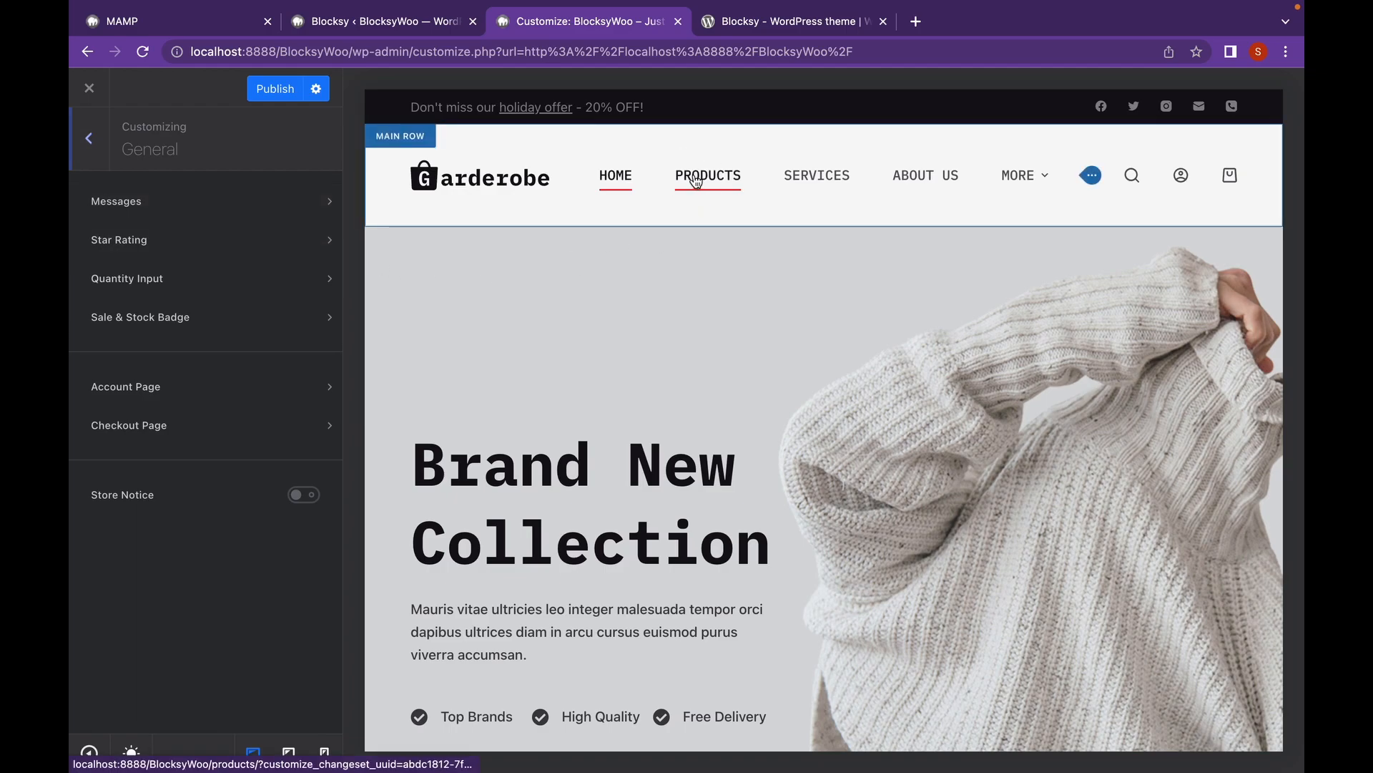
click(677, 208)
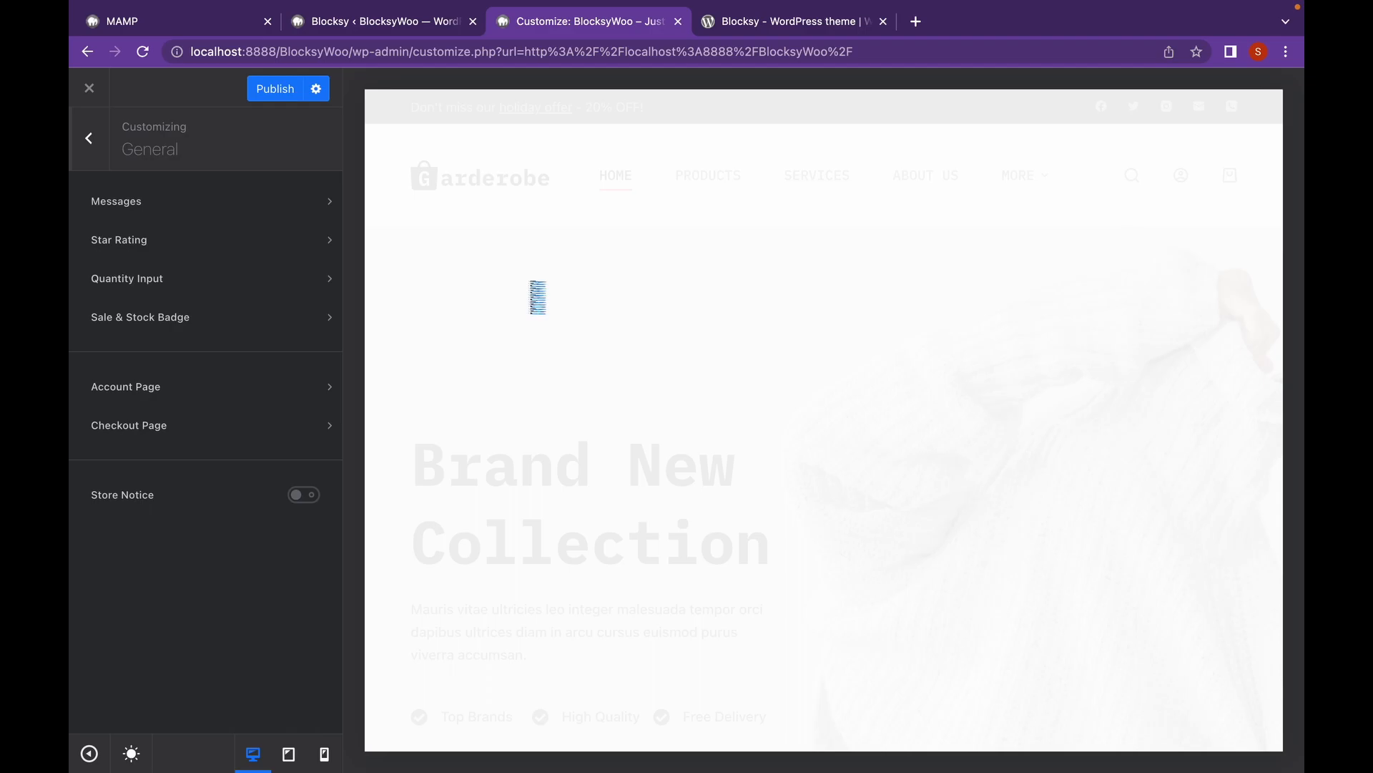
scroll(649, 342, down, 4)
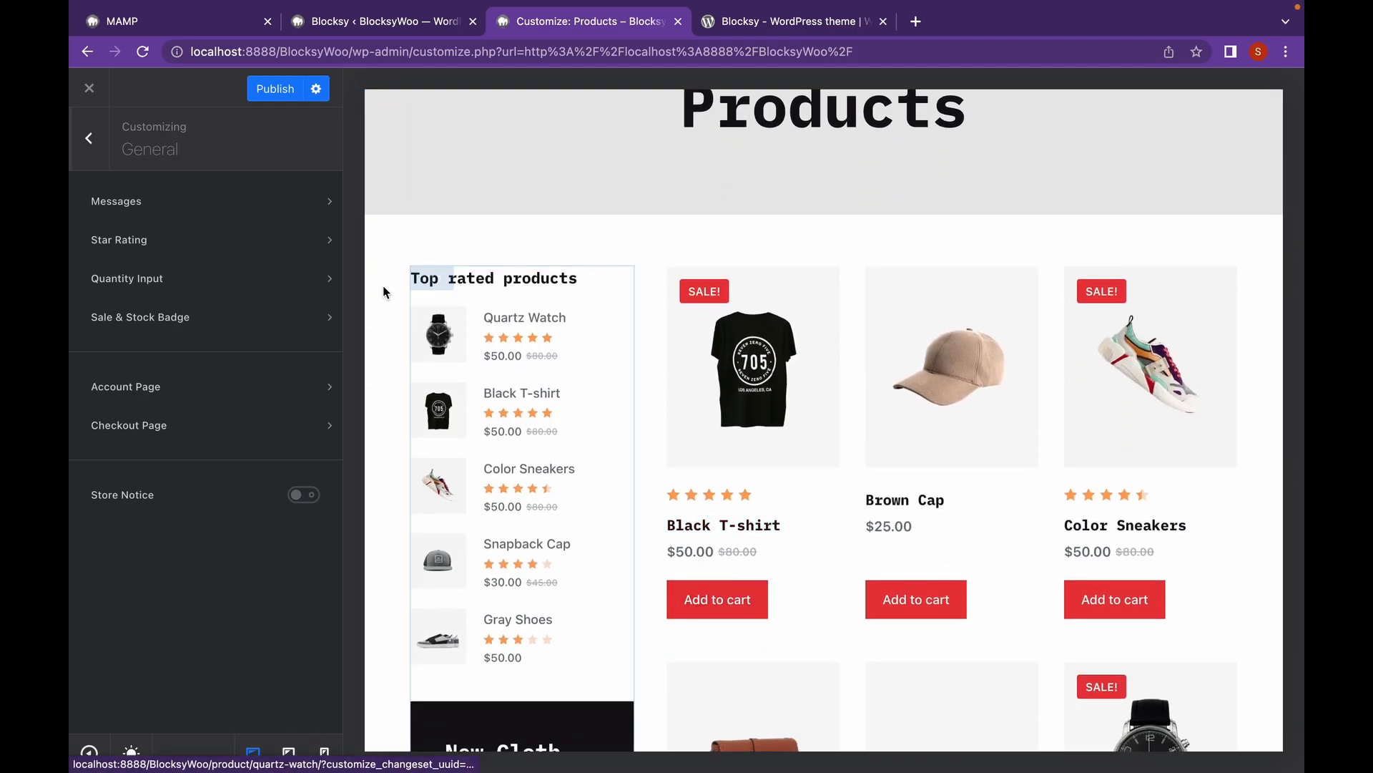
Set the active star rating color to orange #ff9410 and return to the WooCommerce General options.
click(324, 247)
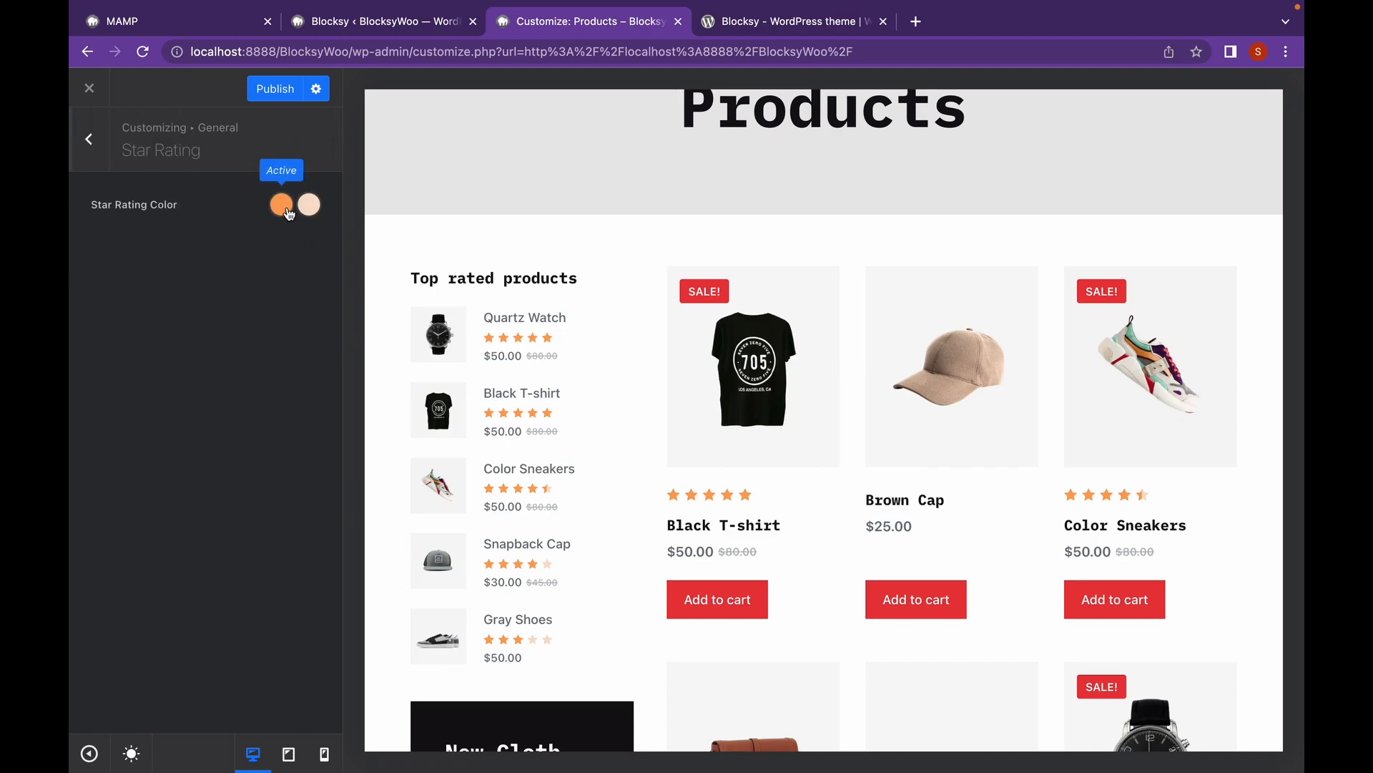
click(282, 206)
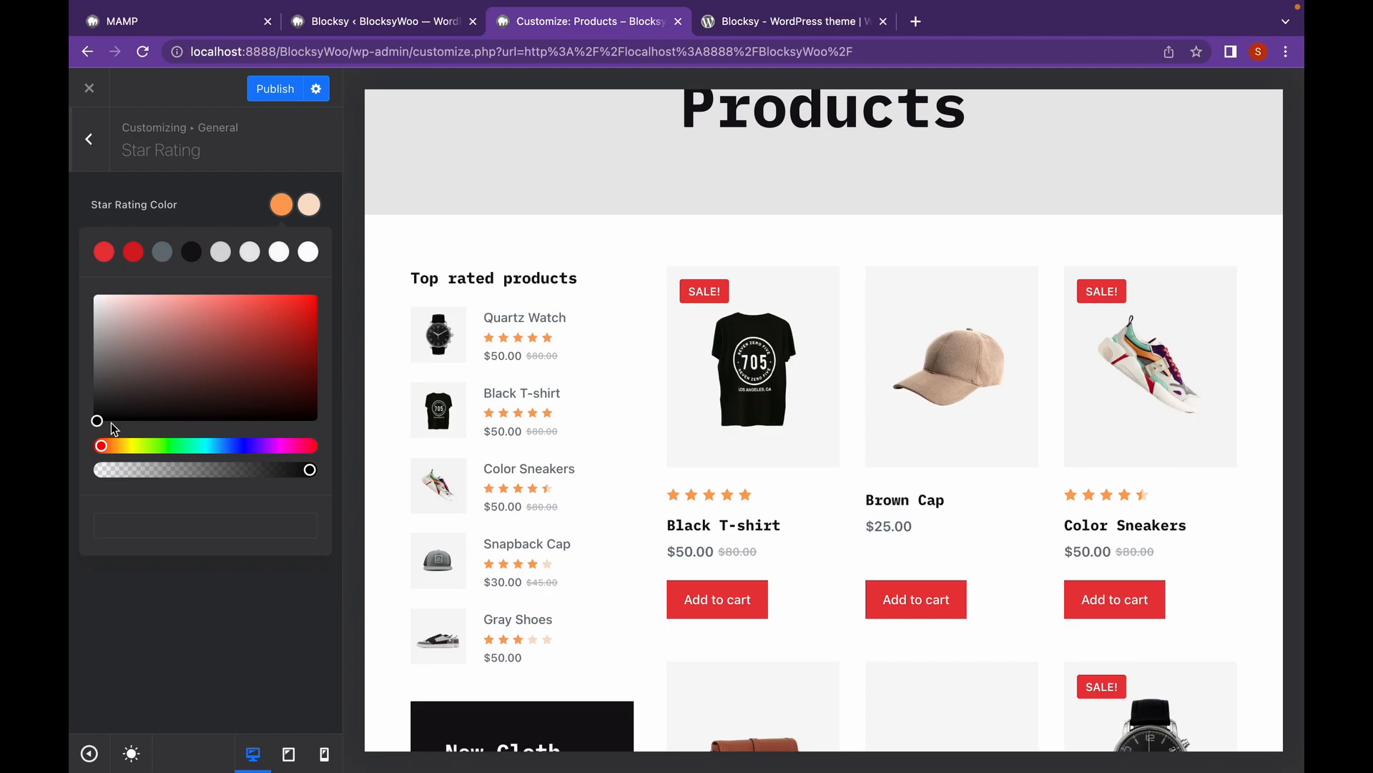
drag(106, 448, 120, 447)
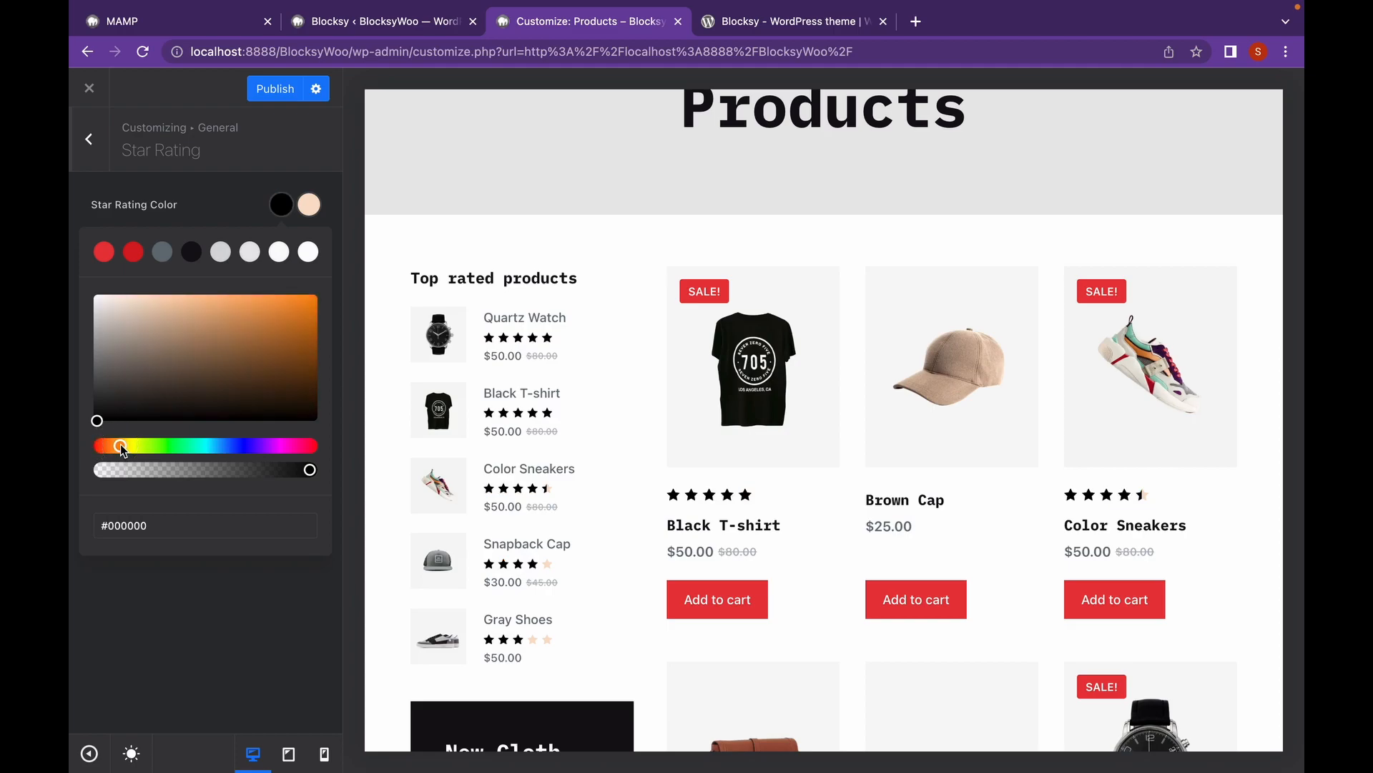
drag(141, 366, 301, 290)
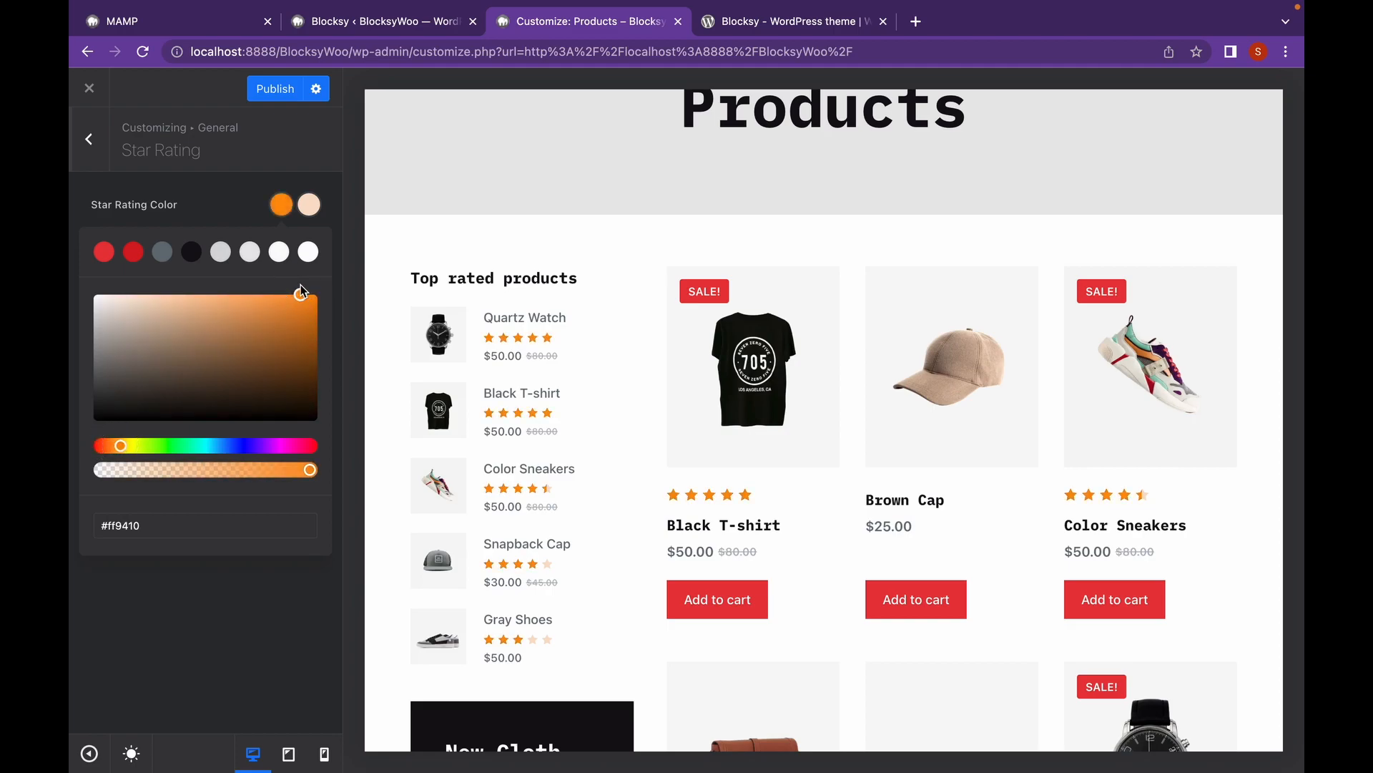
click(260, 570)
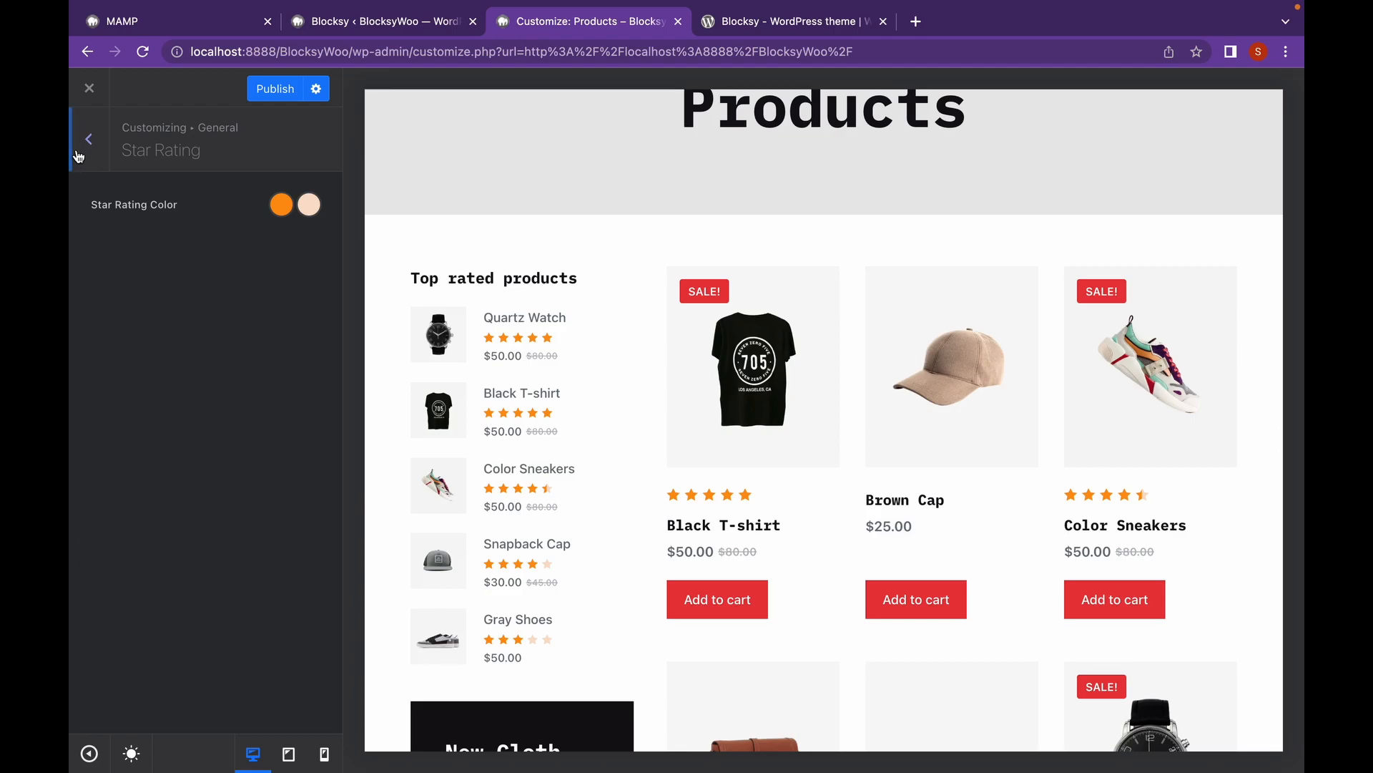
click(88, 146)
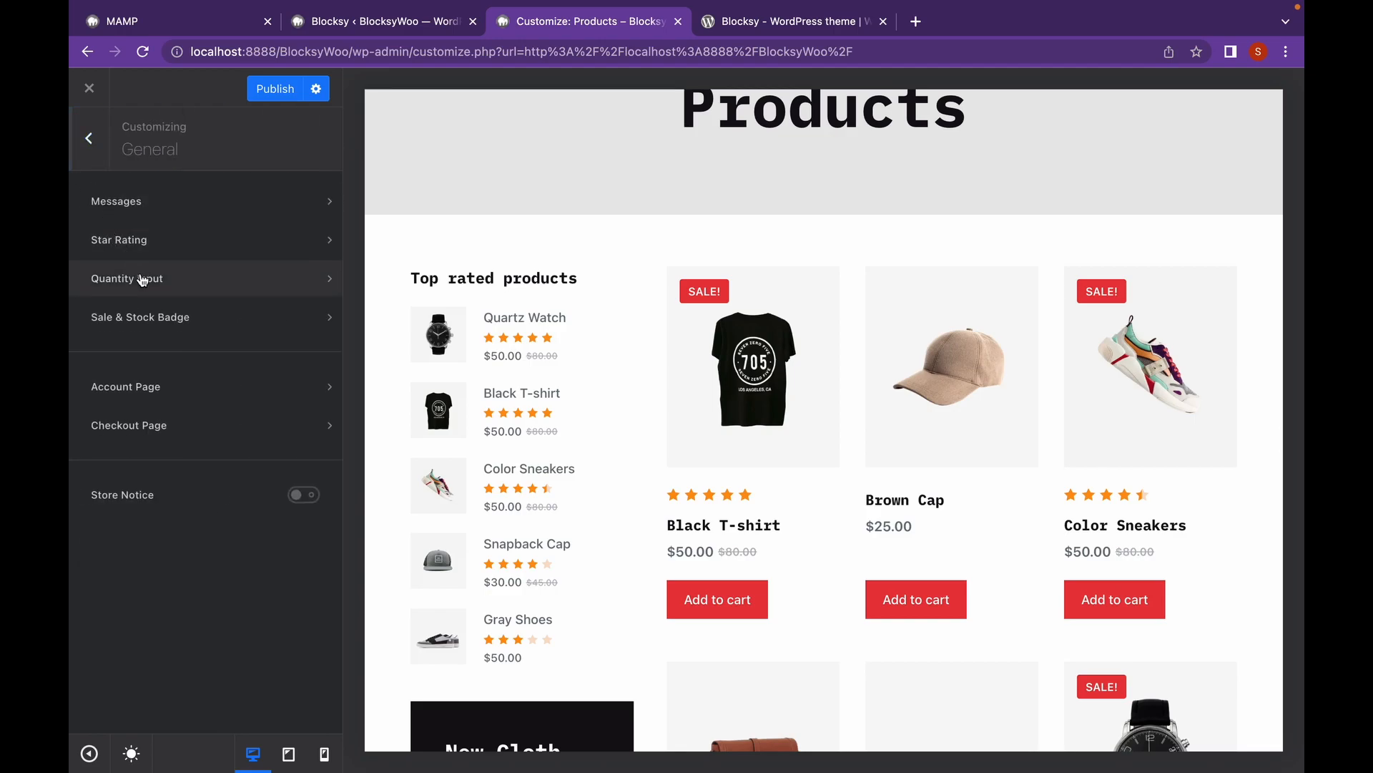
Try the Type 1 custom quantity input, restore Type 2, and check the quantity color options.
click(142, 279)
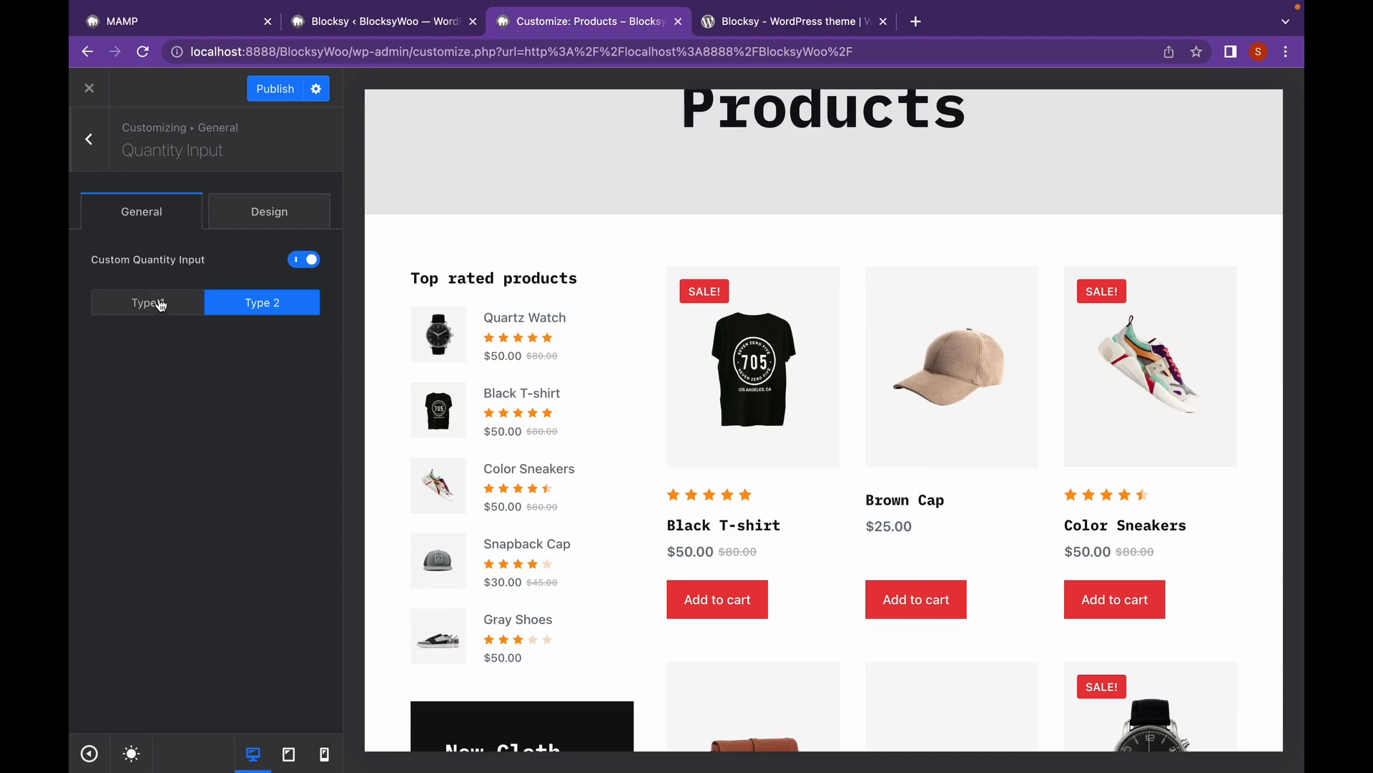
click(162, 305)
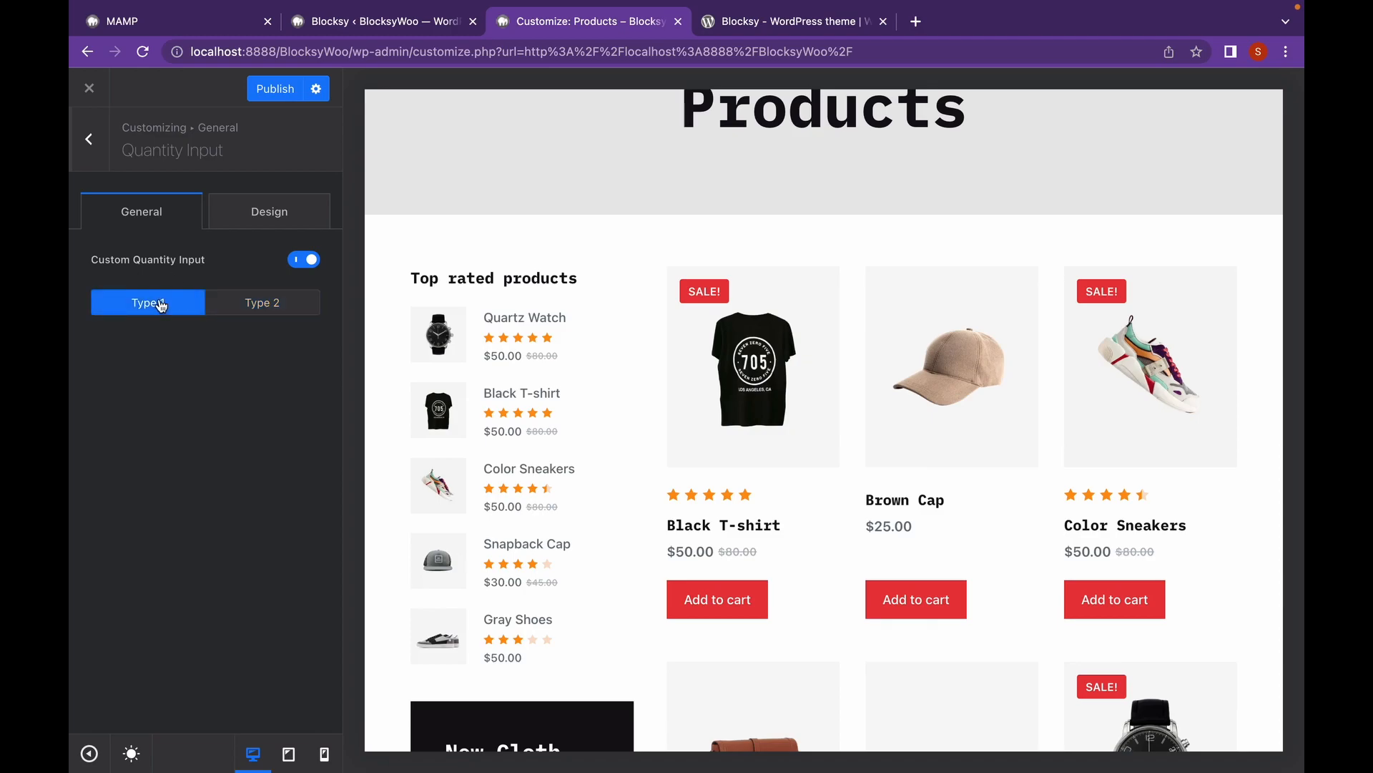
click(248, 307)
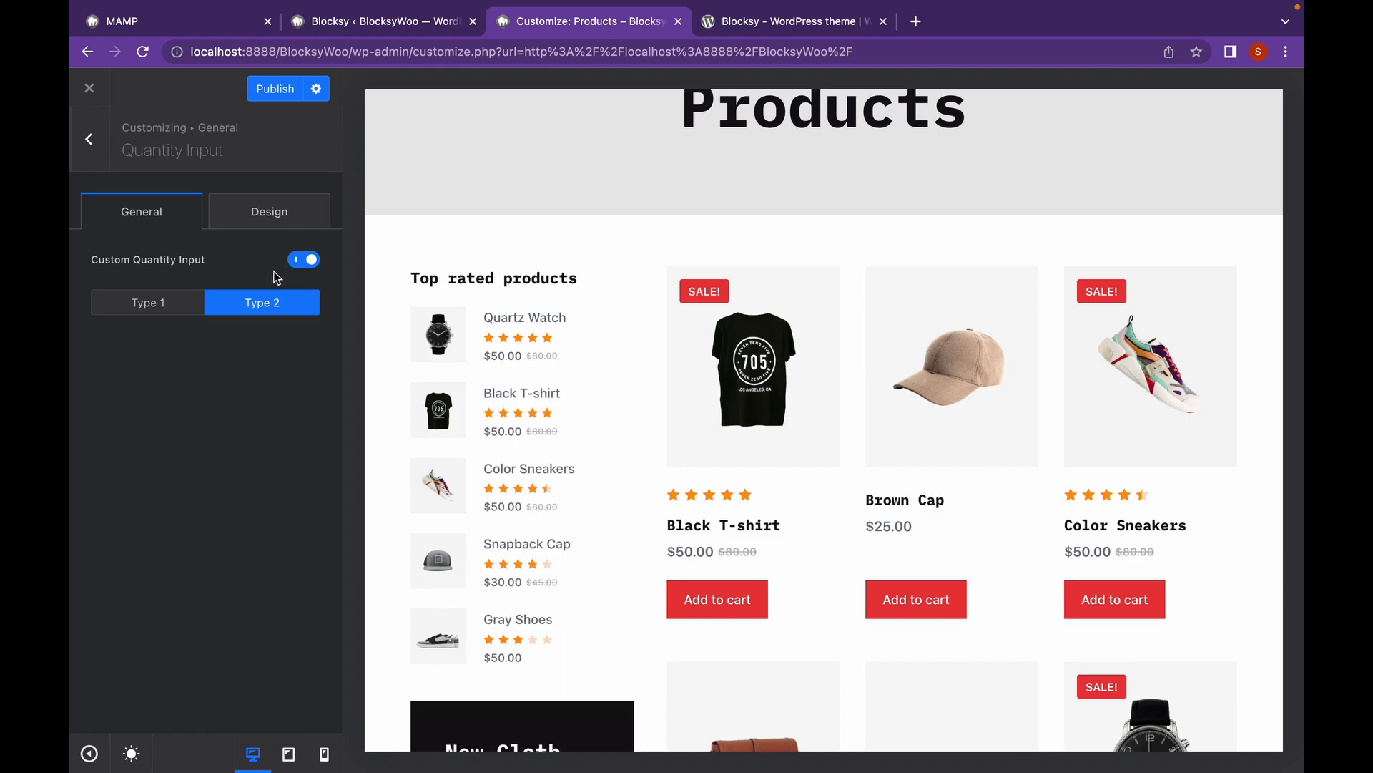
click(240, 226)
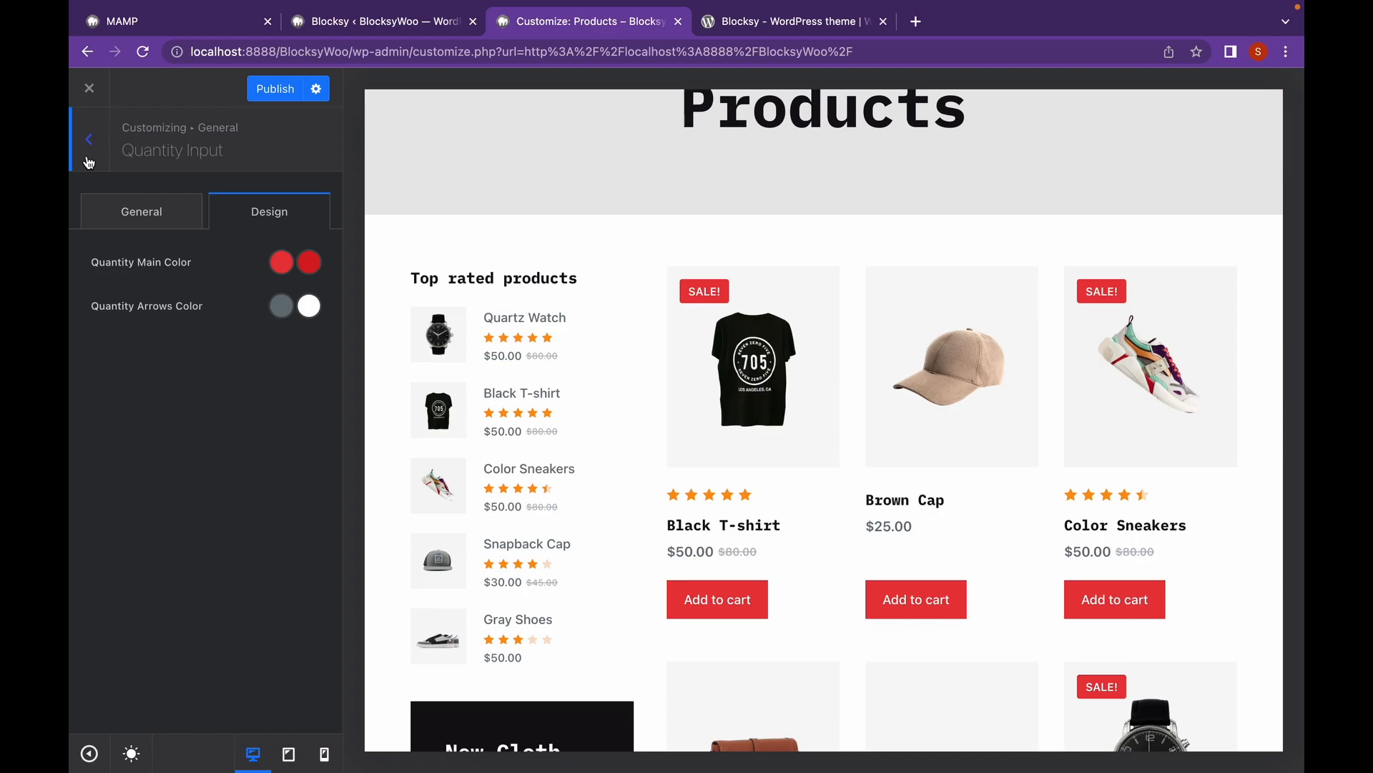
click(88, 159)
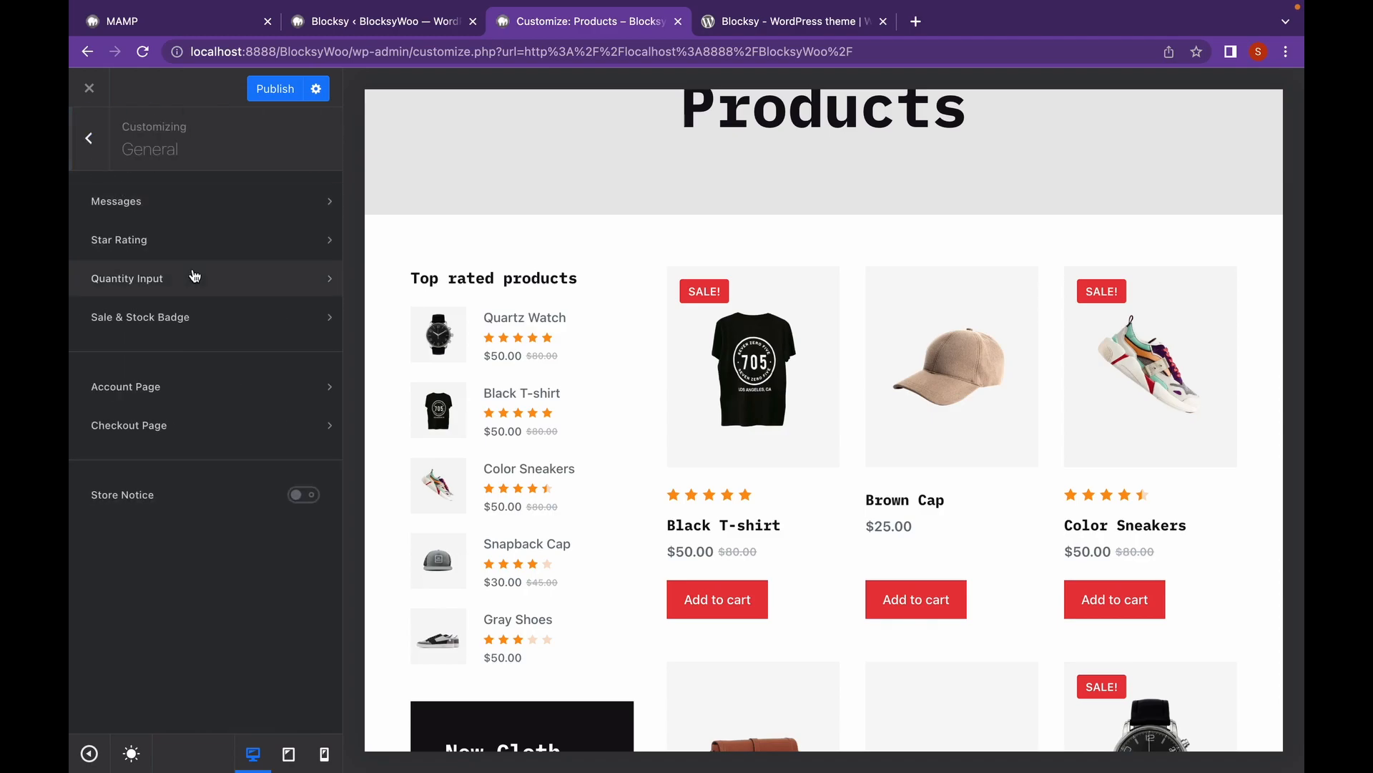
Open the Sale & Stock Badge options, try badge shapes Type 3 and Type 1, and return to Type 2.
click(222, 317)
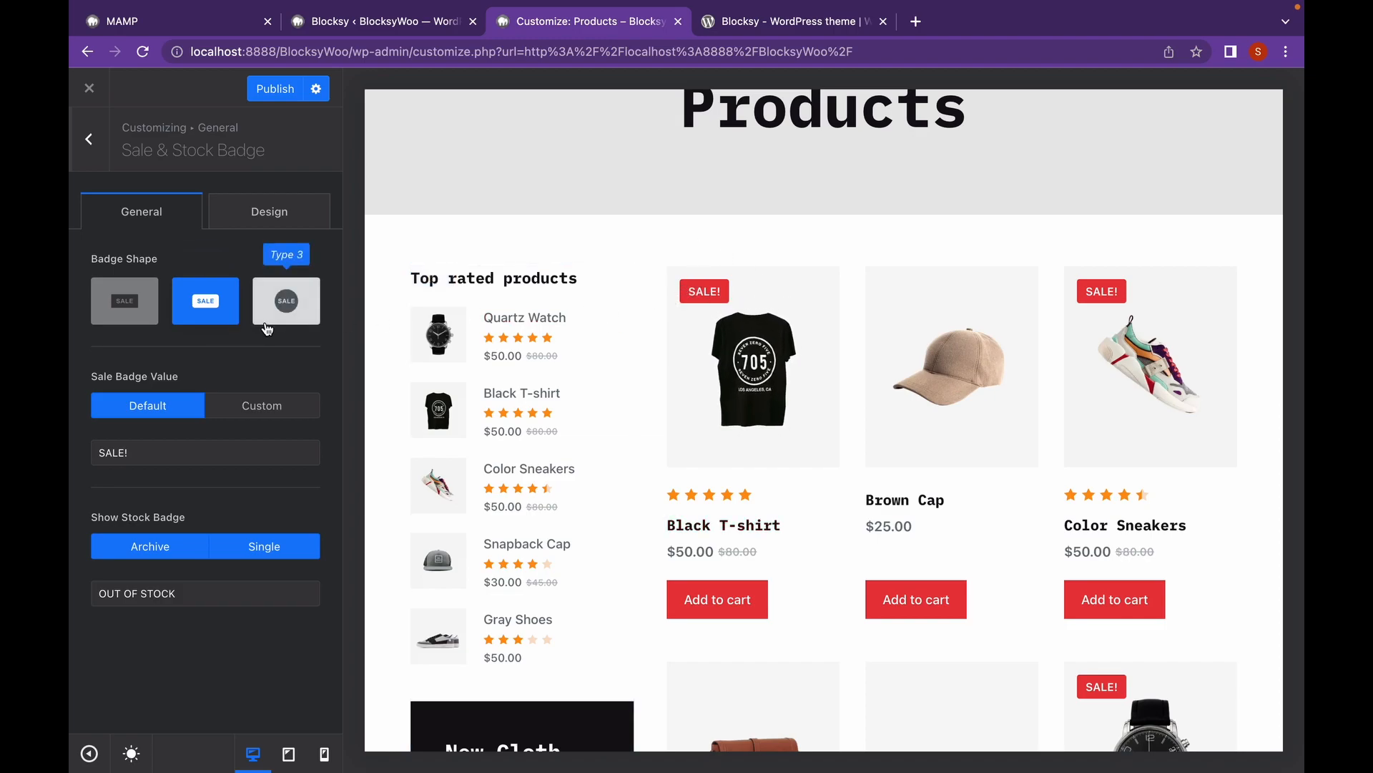
click(279, 319)
click(109, 317)
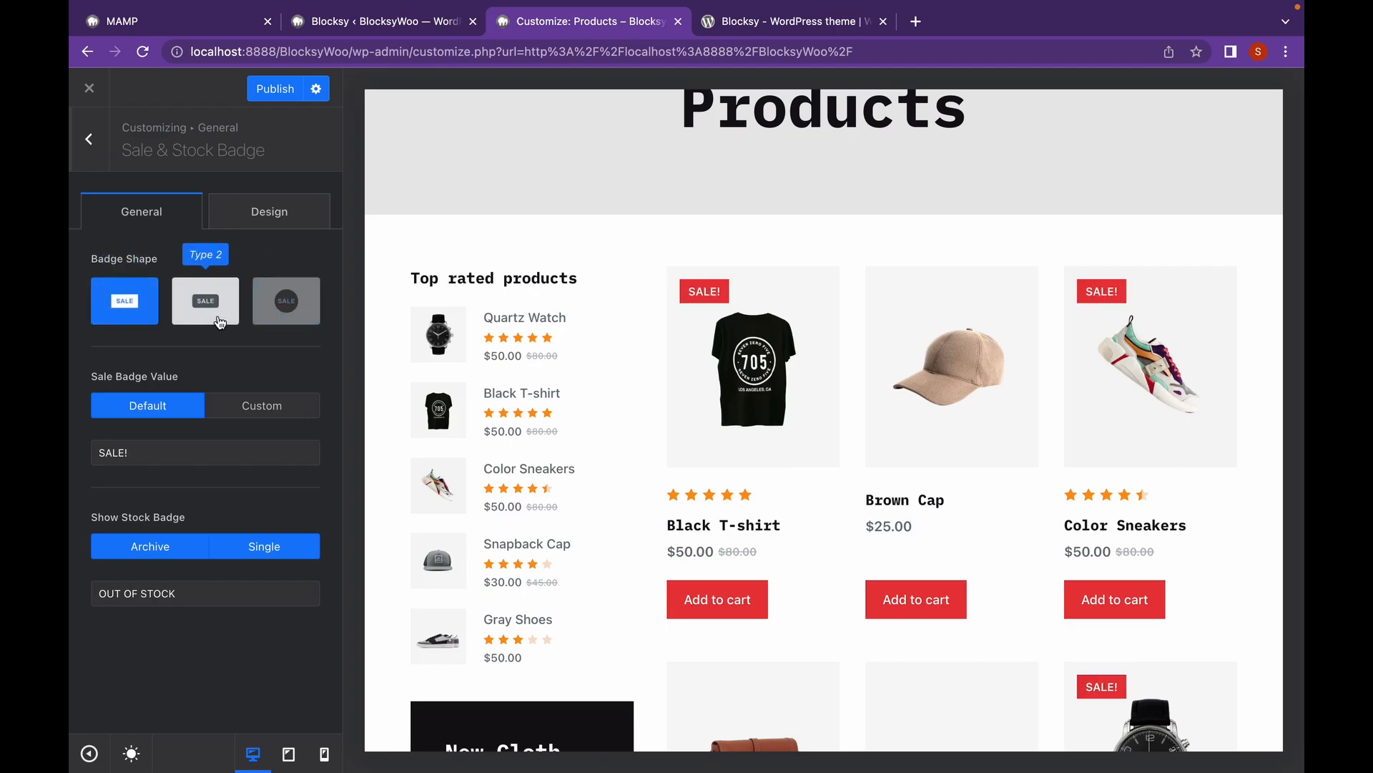
click(220, 323)
click(126, 452)
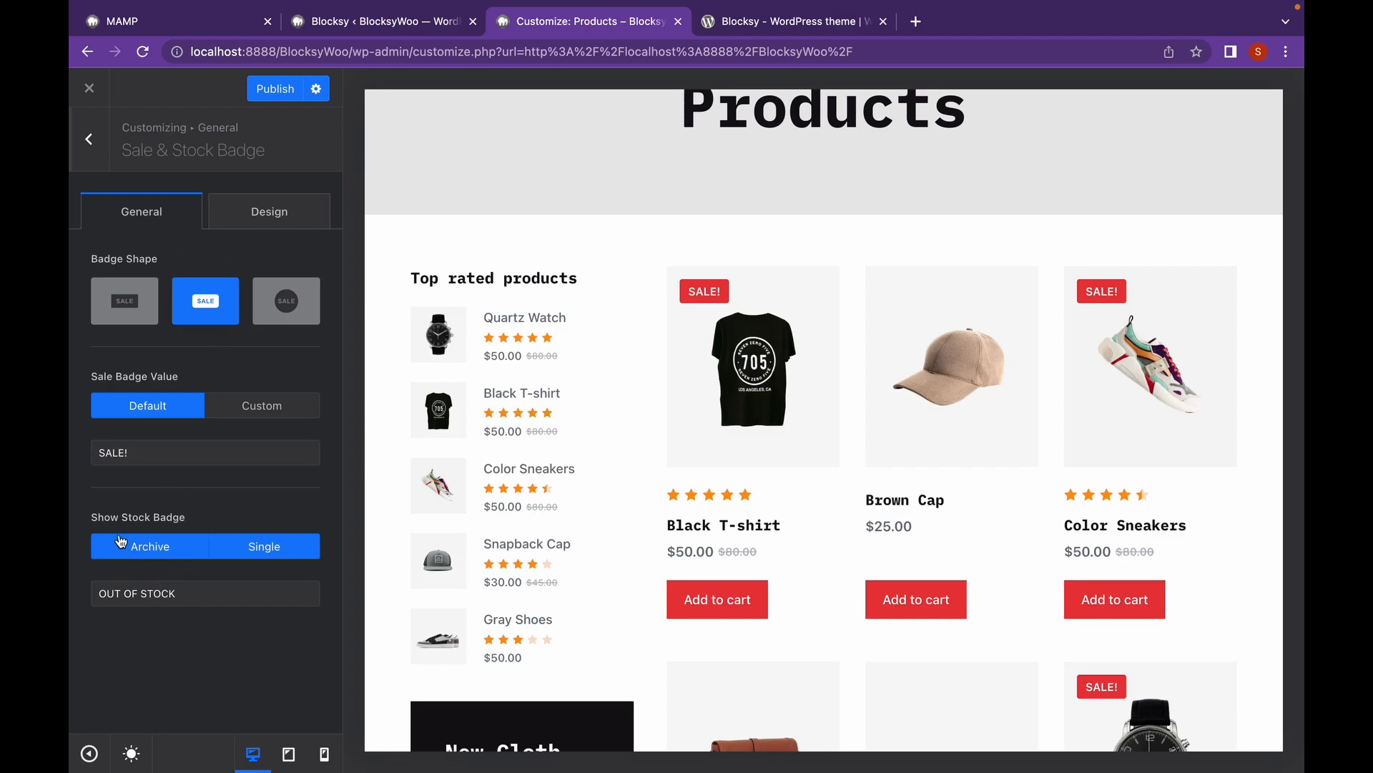
click(177, 589)
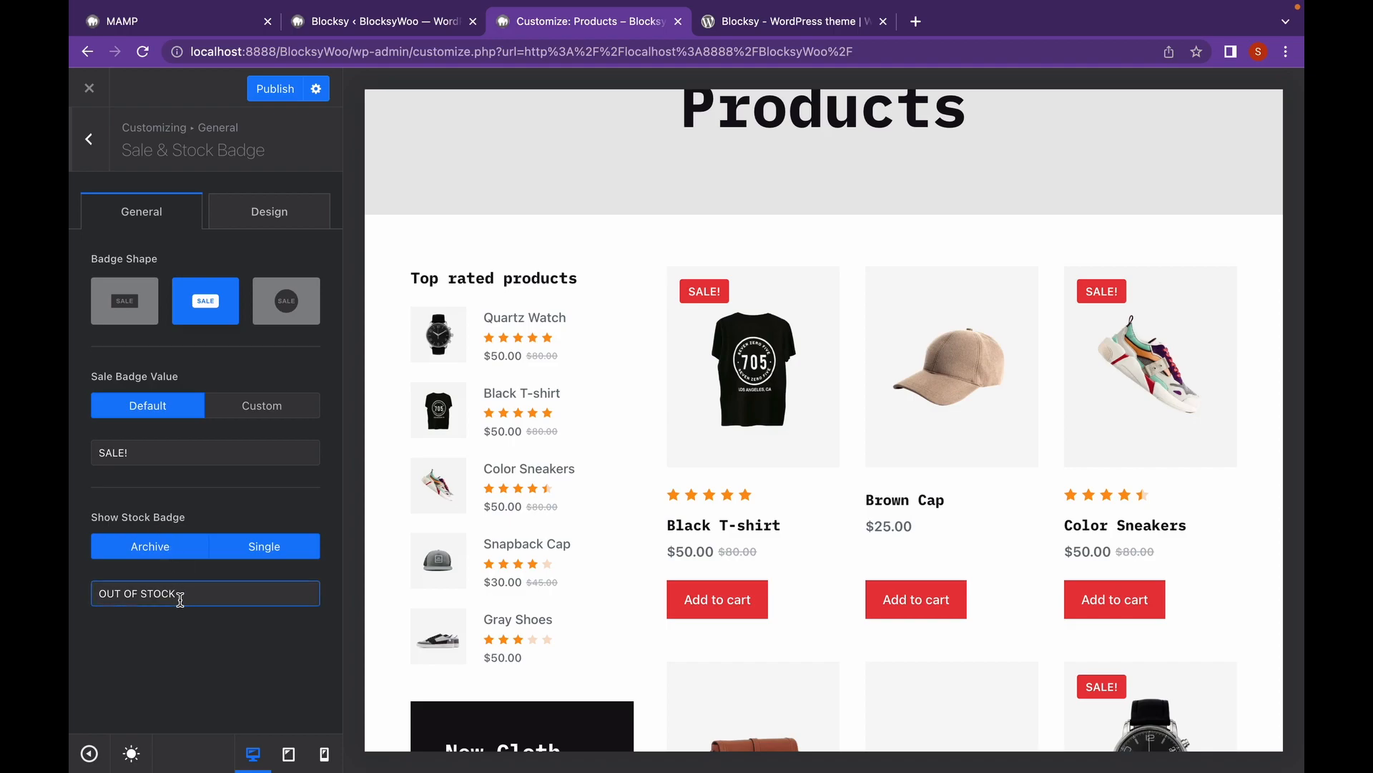
Set the sale badge's background color to pink #ff0fa9 and return to the WooCommerce General options.
click(256, 214)
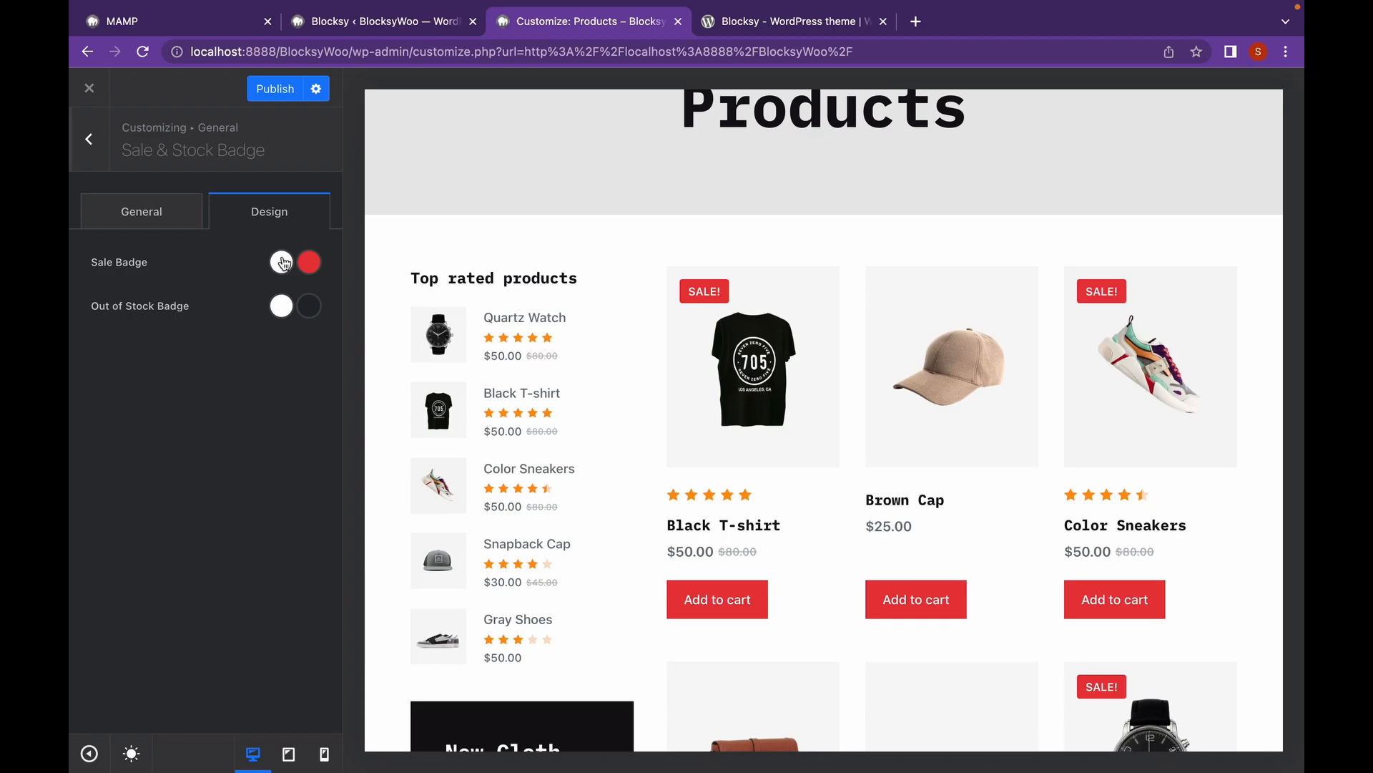
click(309, 261)
click(175, 405)
mouse_move(174, 405)
mouse_down()
mouse_move(178, 362)
mouse_move(301, 352)
mouse_up()
click(288, 504)
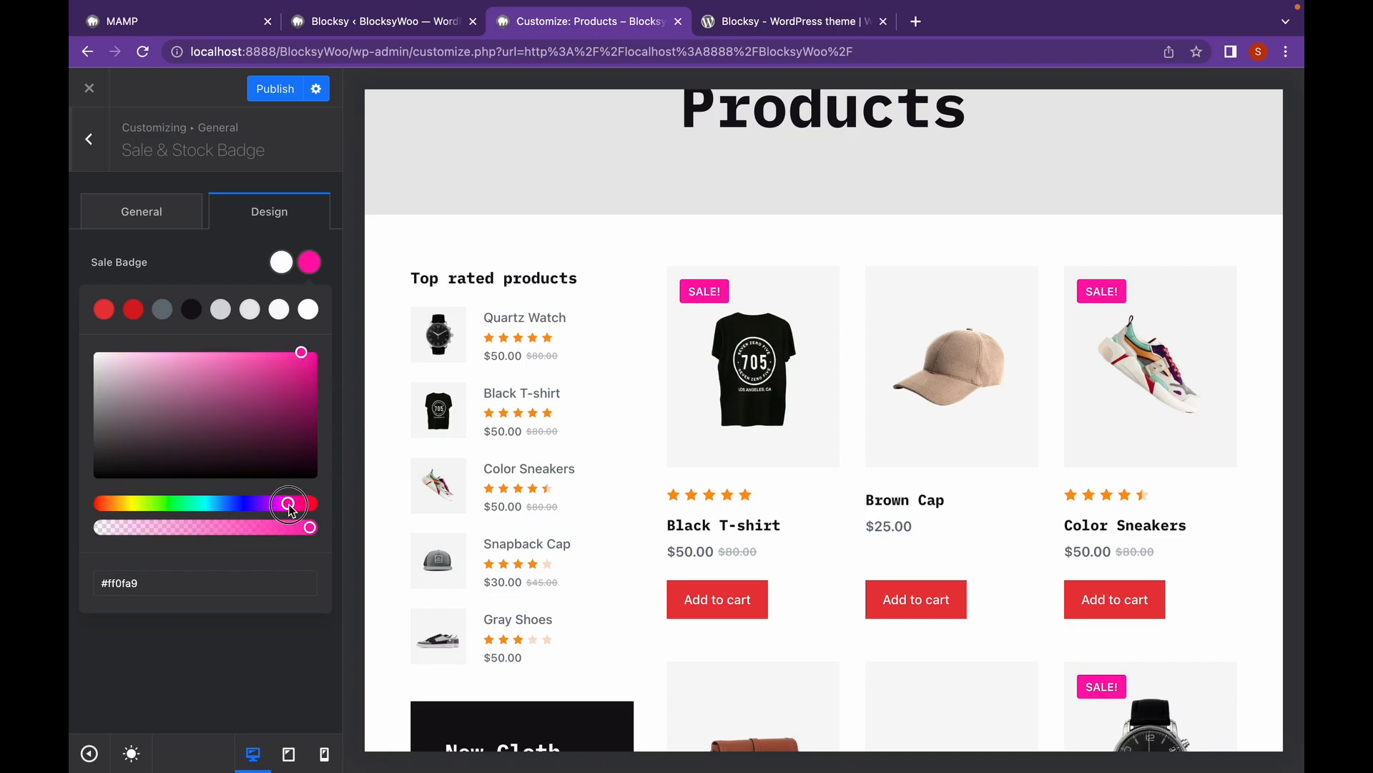
click(252, 685)
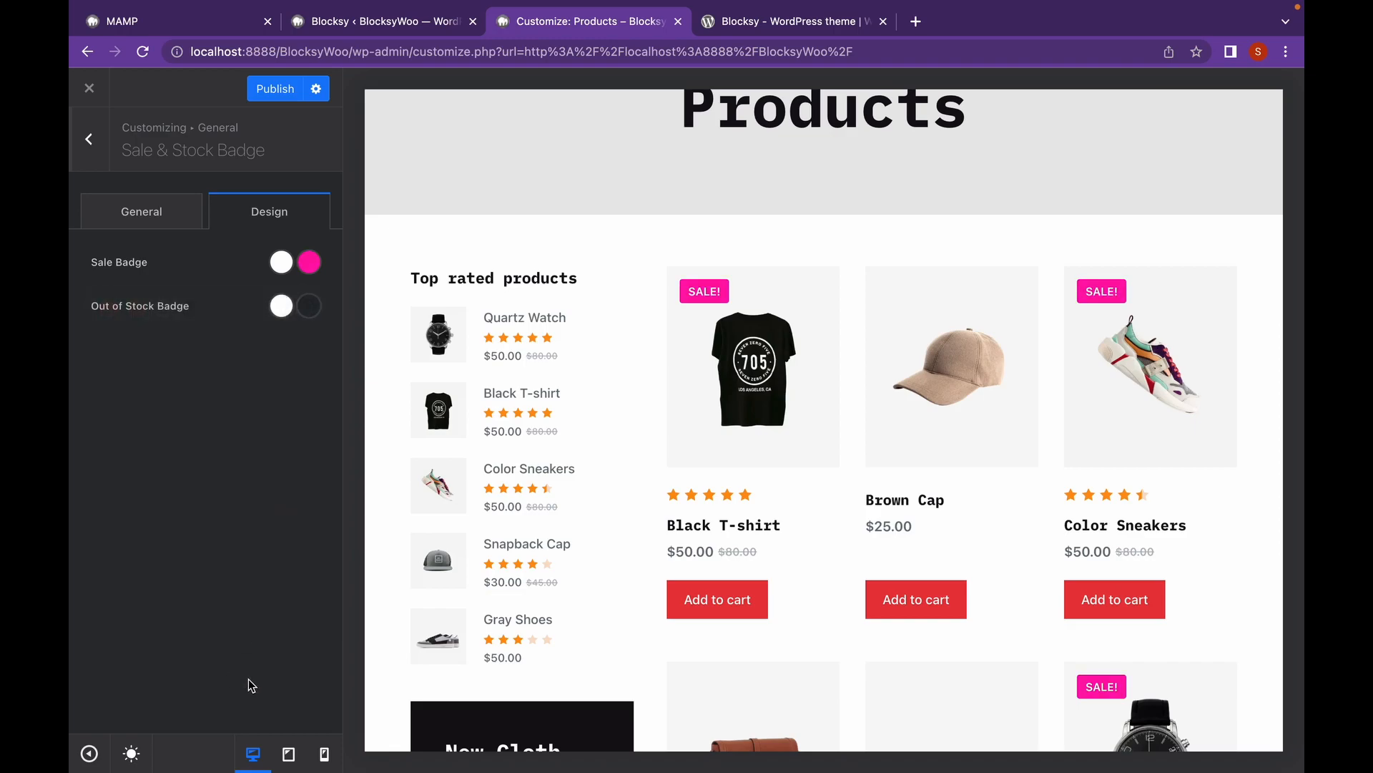
click(104, 152)
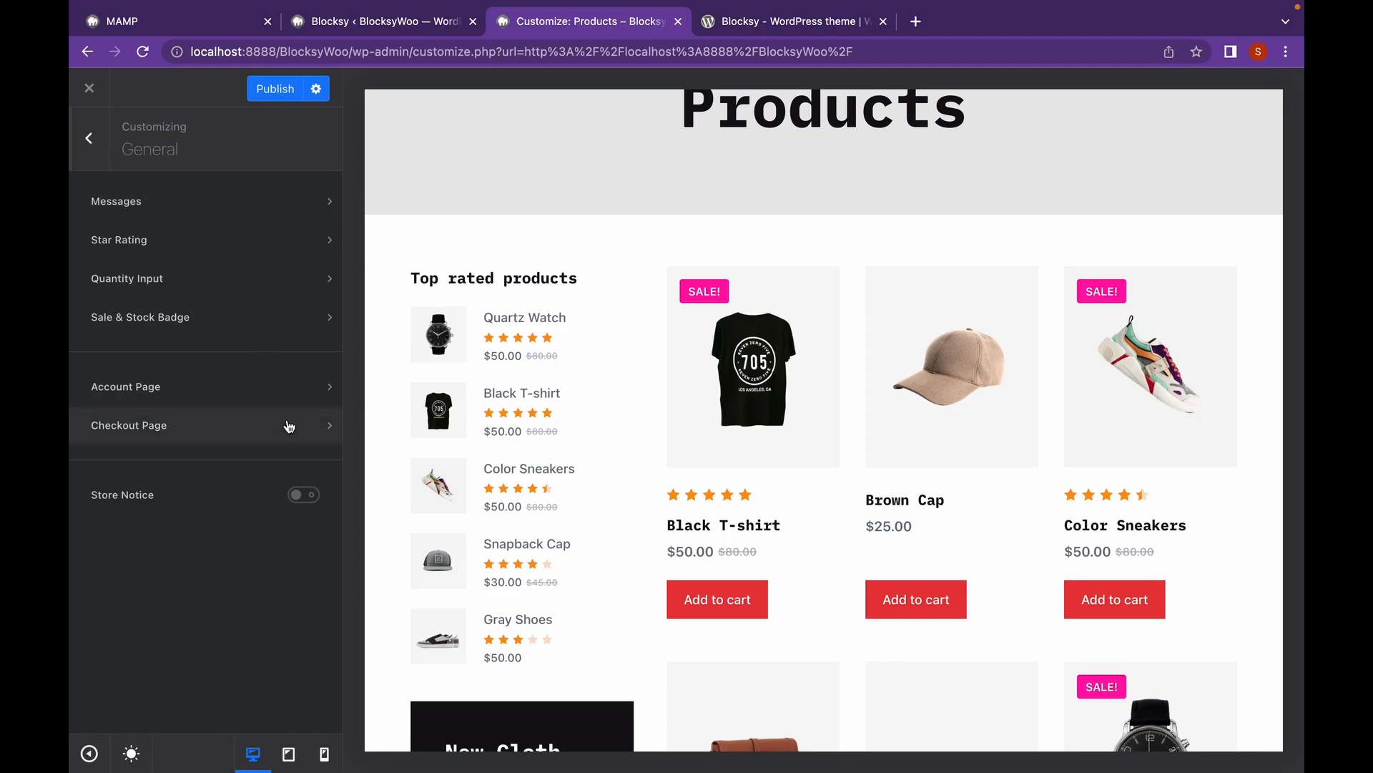
Add the Black T-shirt to the cart in the preview and proceed from the cart to checkout.
scroll(816, 344, up, 5)
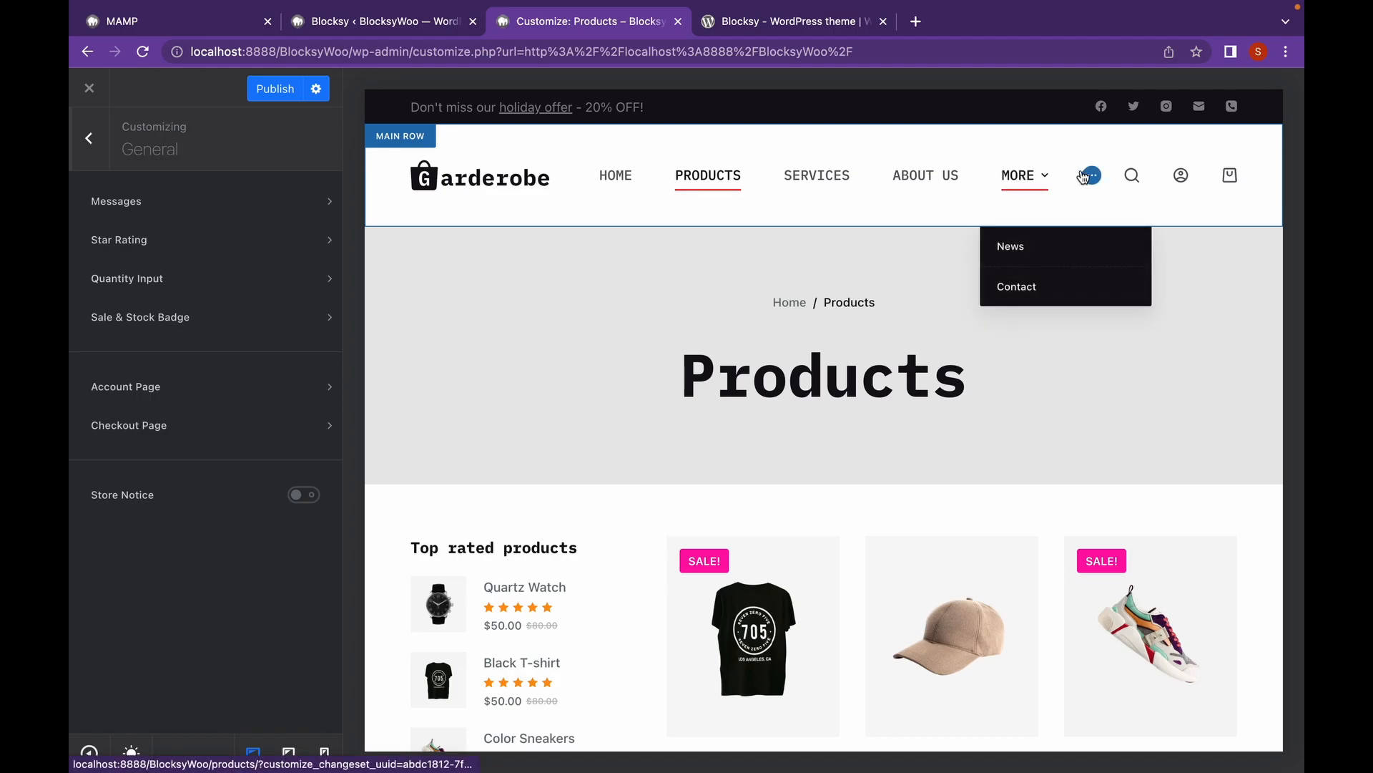
scroll(948, 353, down, 5)
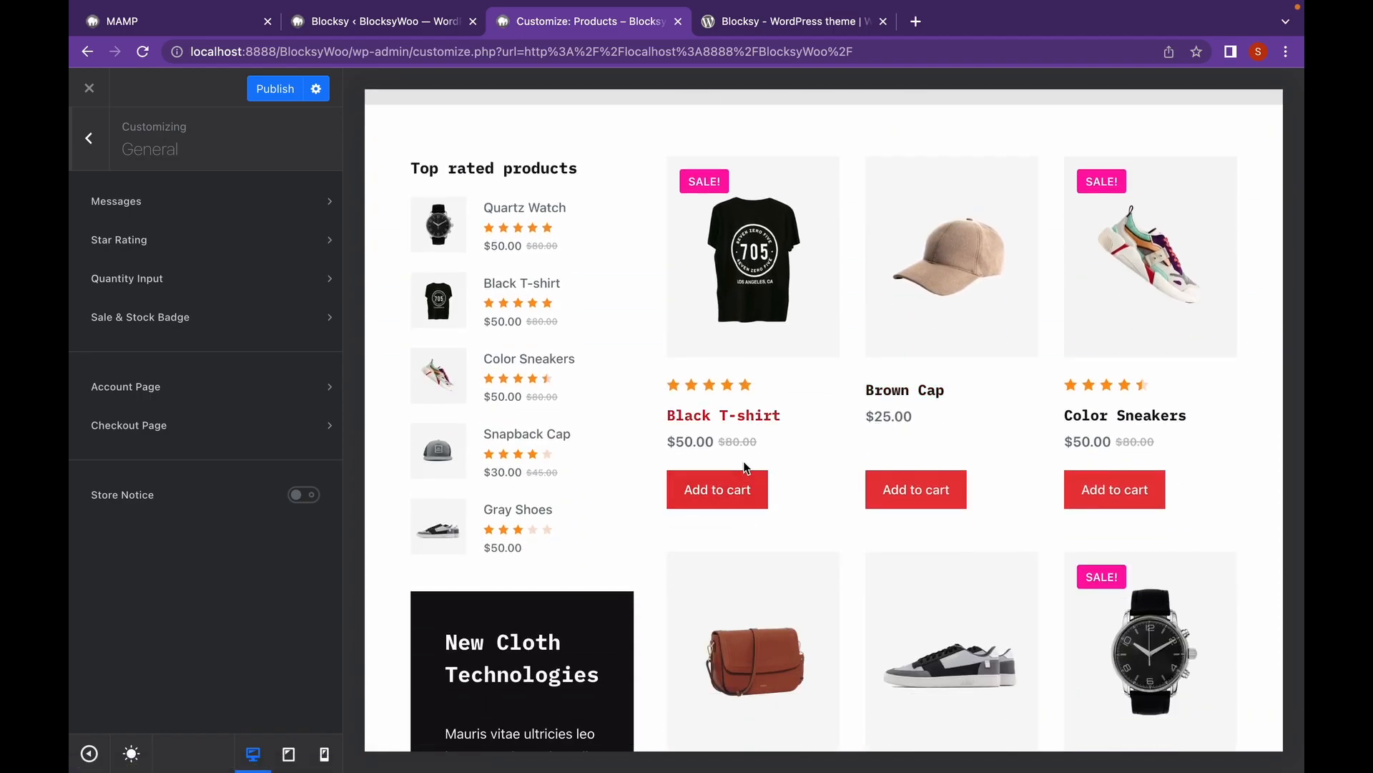
click(744, 483)
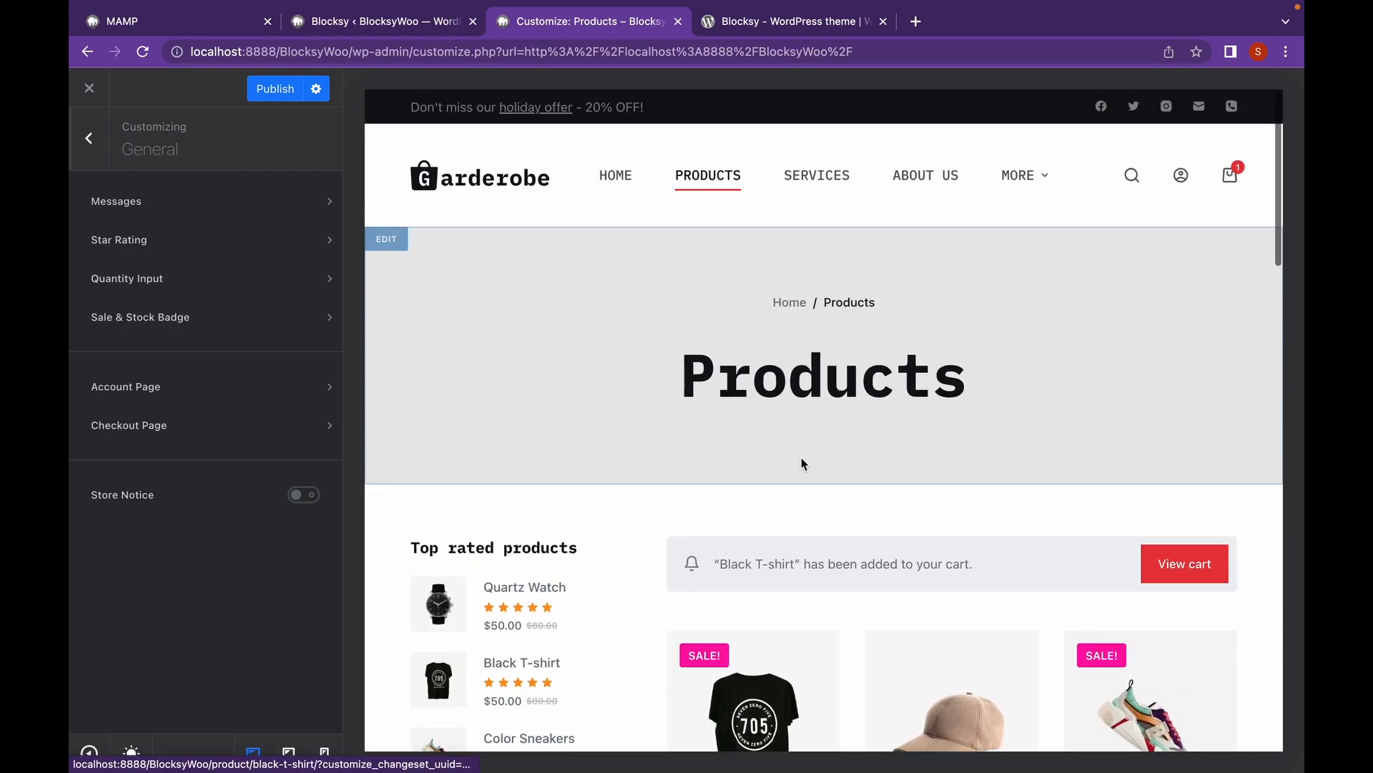
mouse_move(1230, 176)
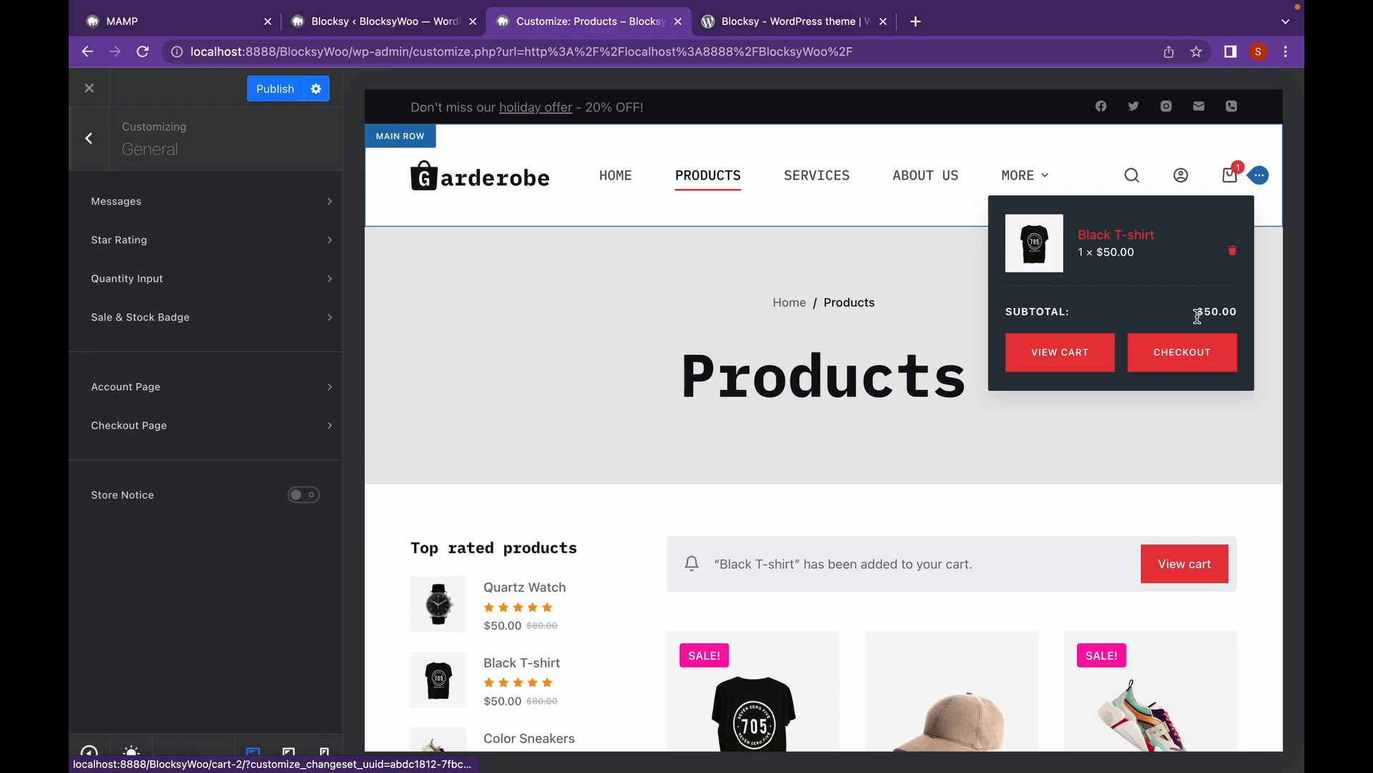
click(1199, 374)
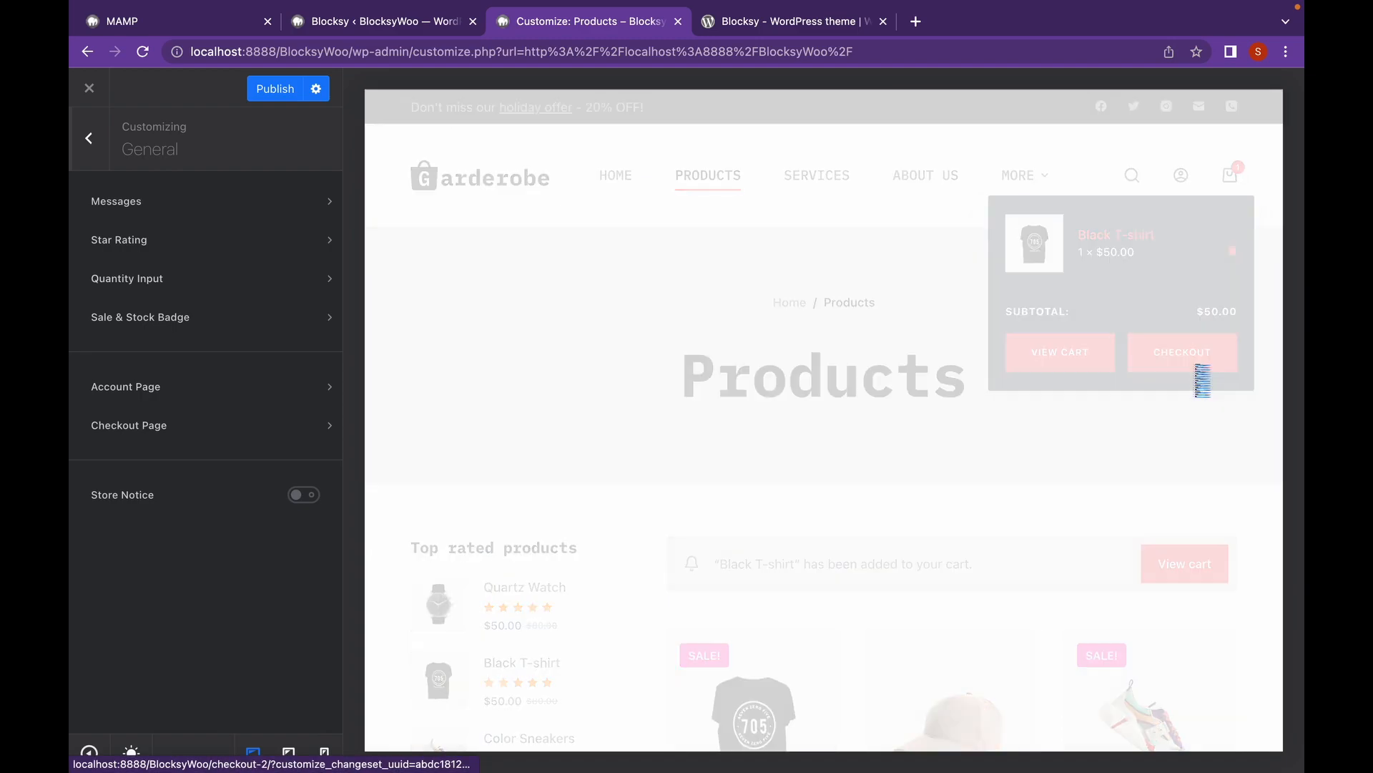
Open the Checkout Page options, enable the Coupon Form, and expand the coupon code entry in the checkout preview.
click(327, 427)
scroll(504, 263, down, 1)
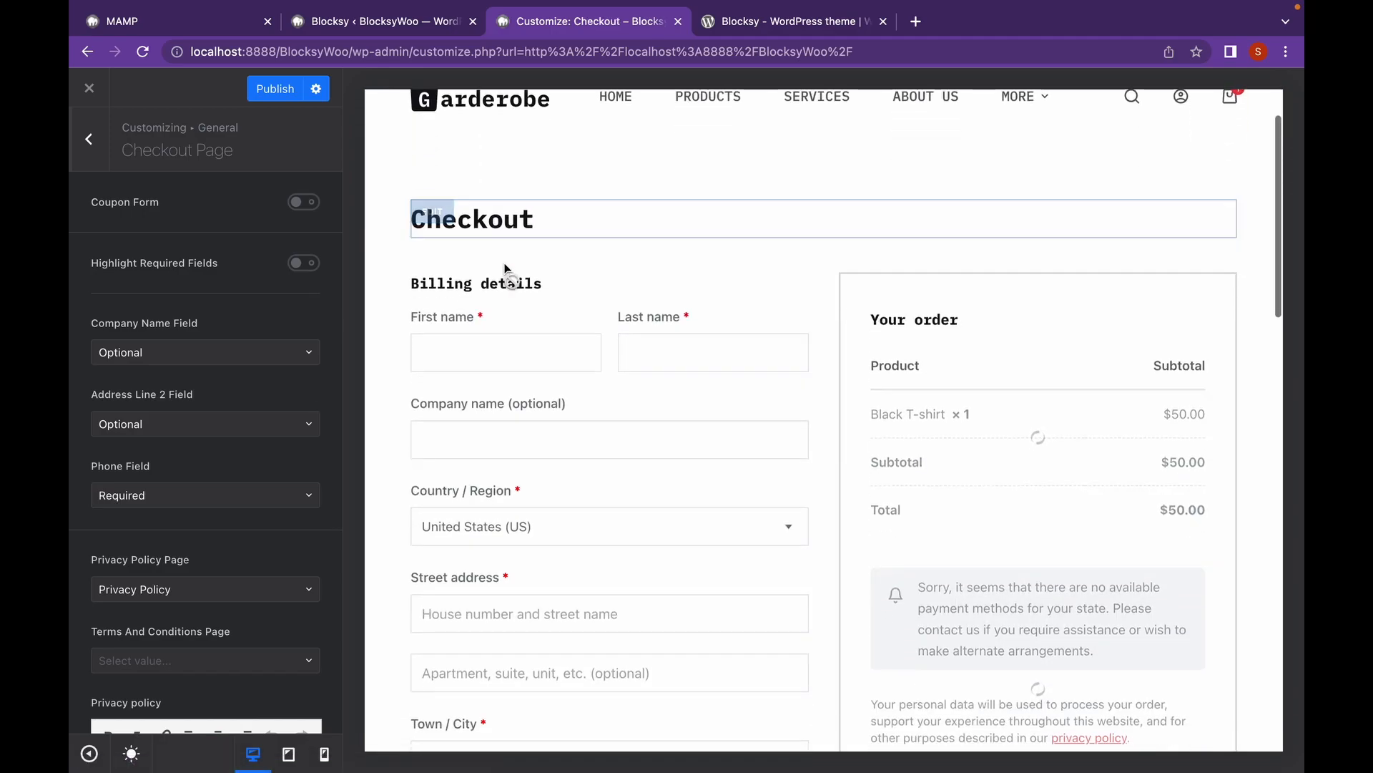
scroll(505, 269, down, 1)
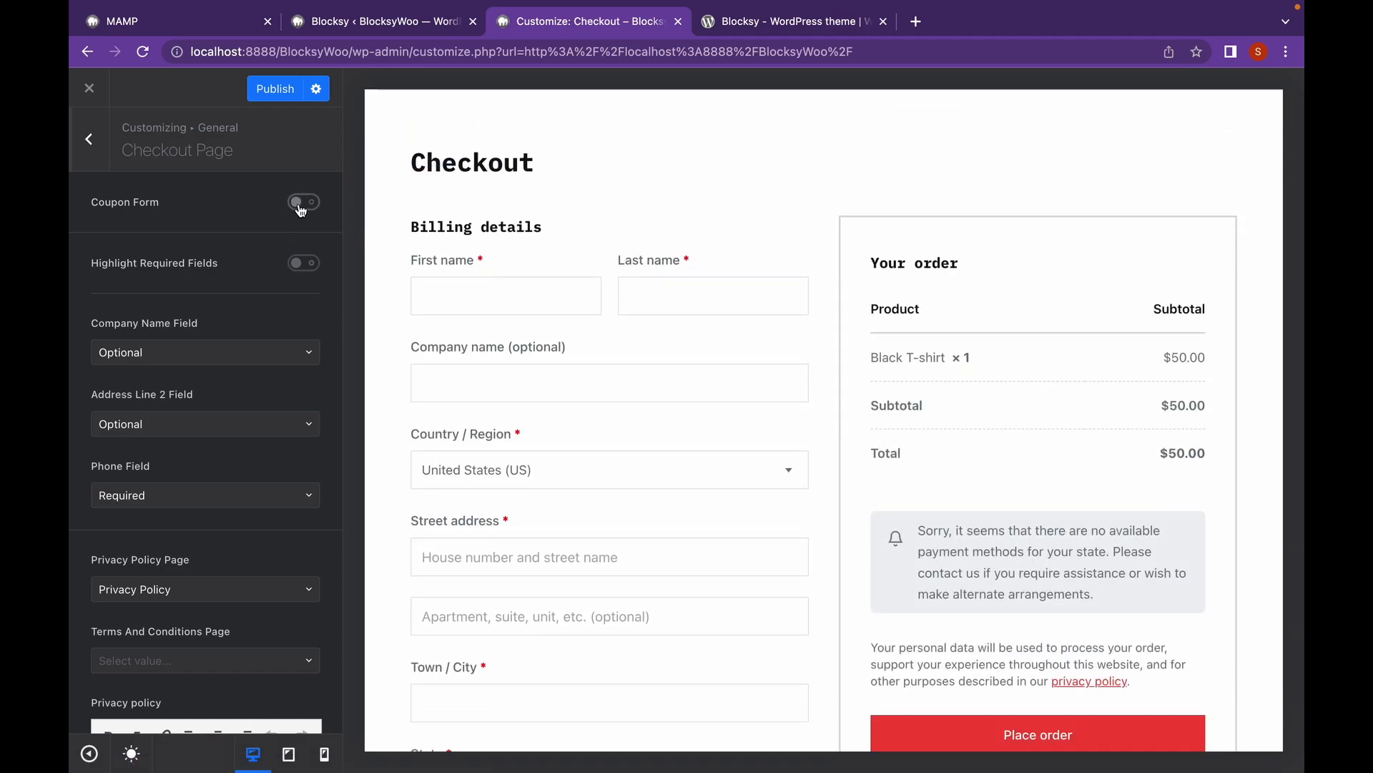
click(301, 204)
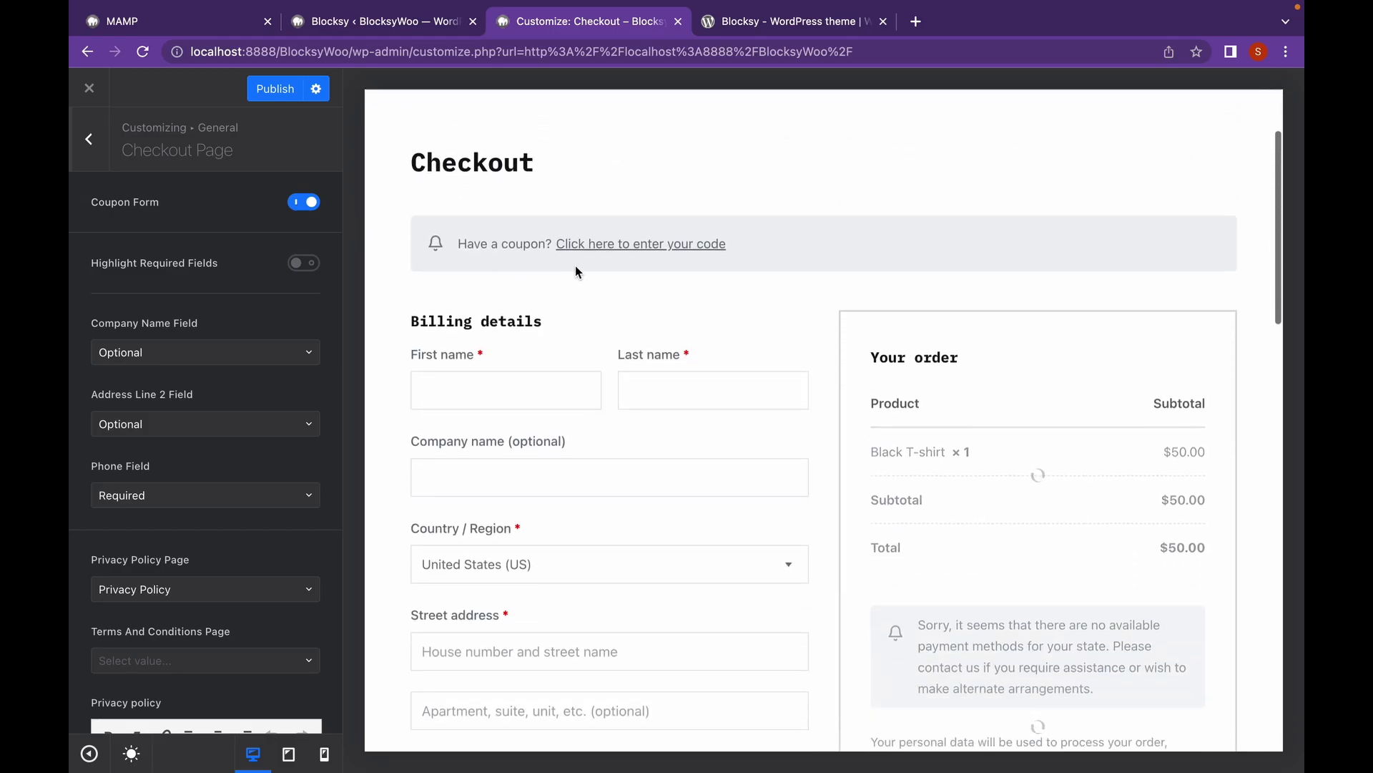
click(611, 245)
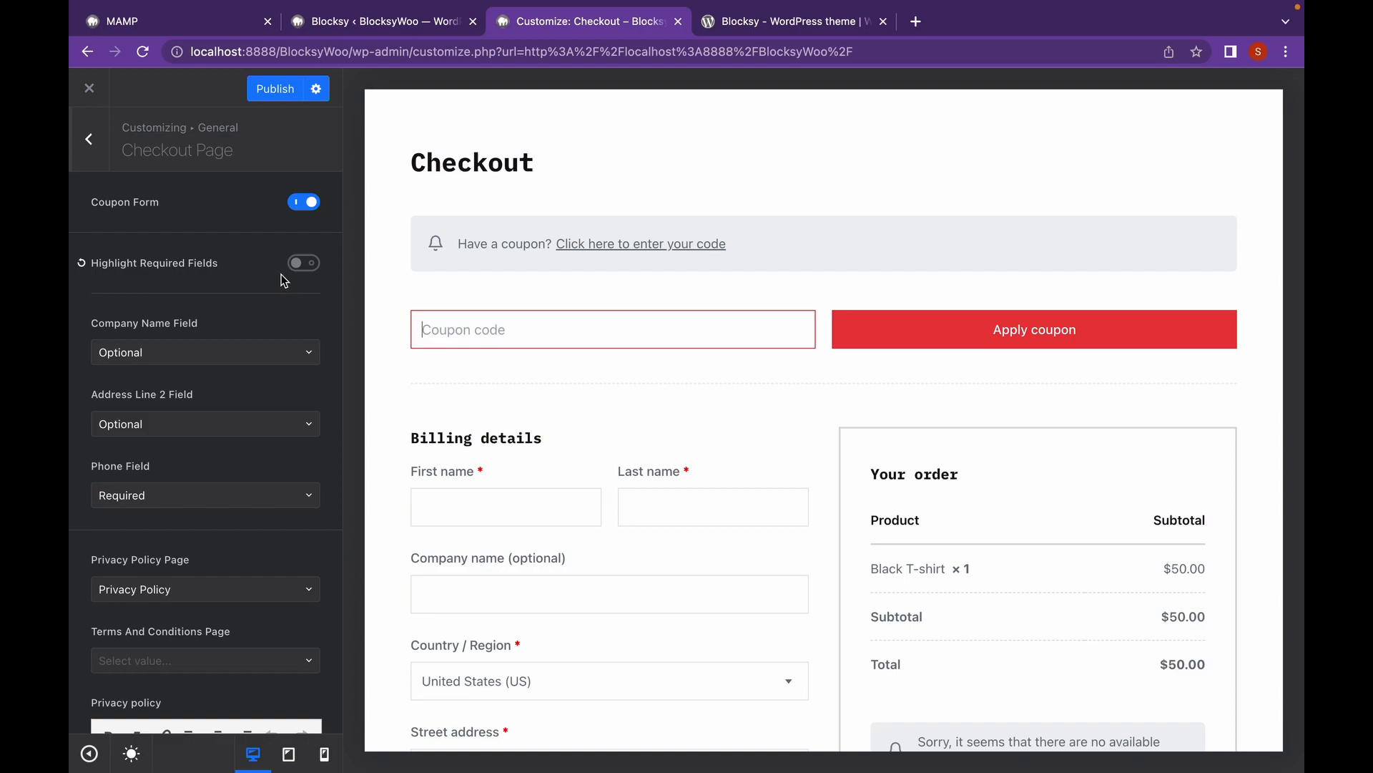
Enable Highlight Required Fields for the checkout page and test it on the First name field in the preview.
scroll(372, 299, down, 3)
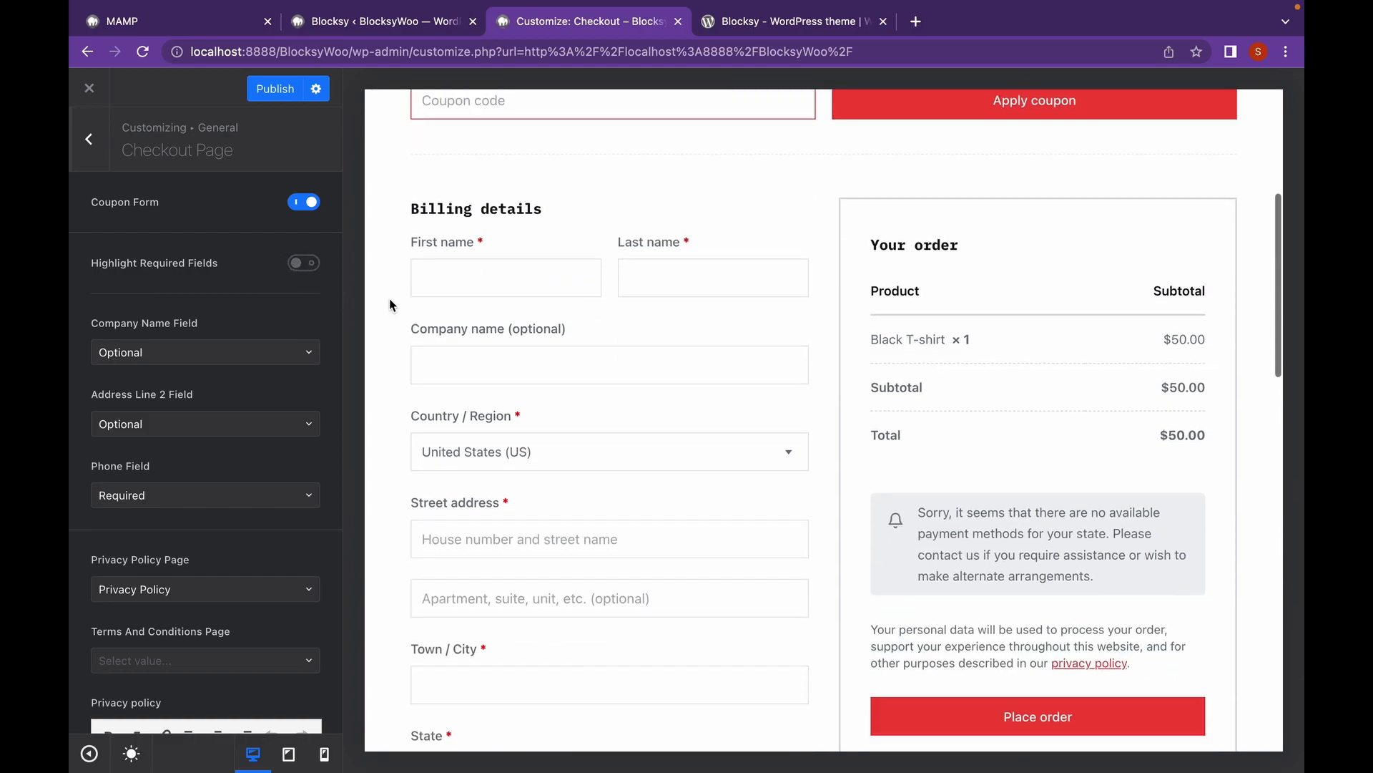
click(459, 281)
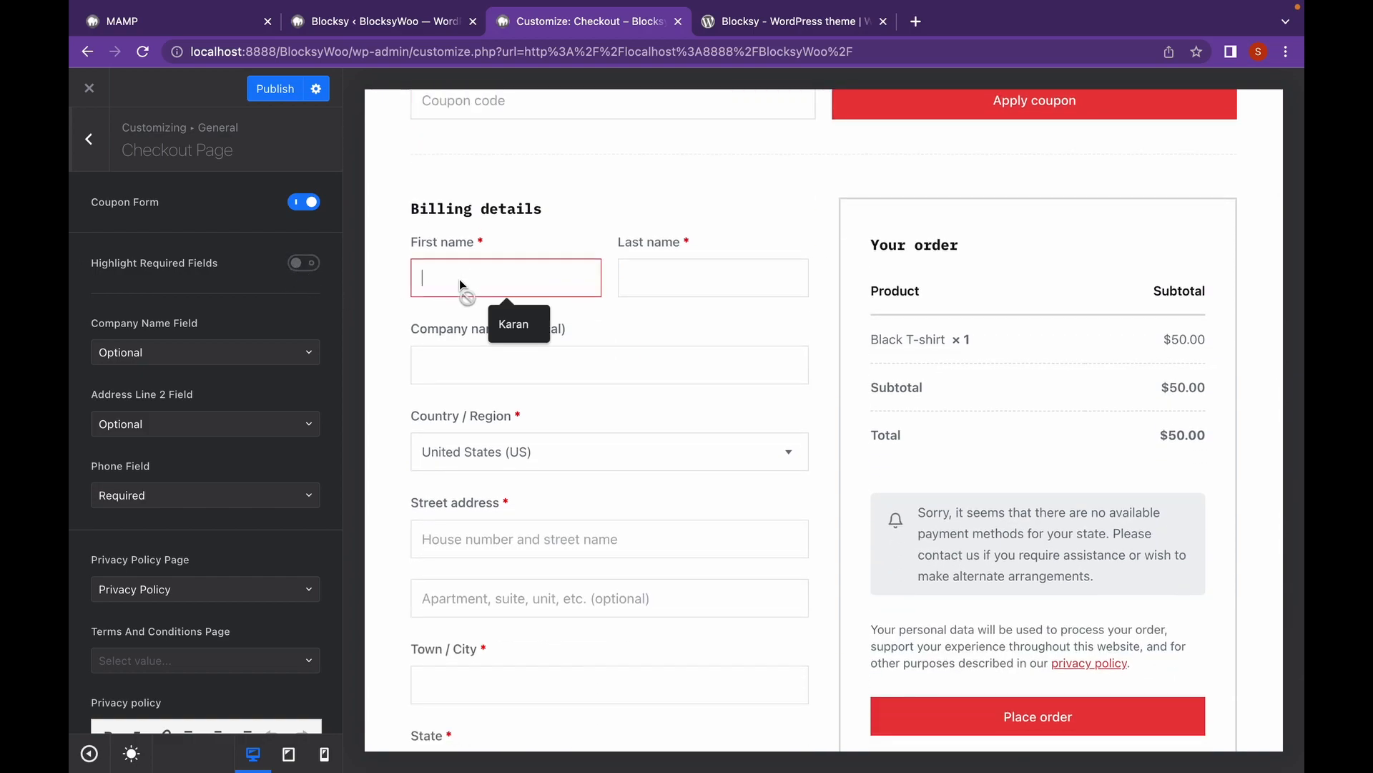
click(316, 263)
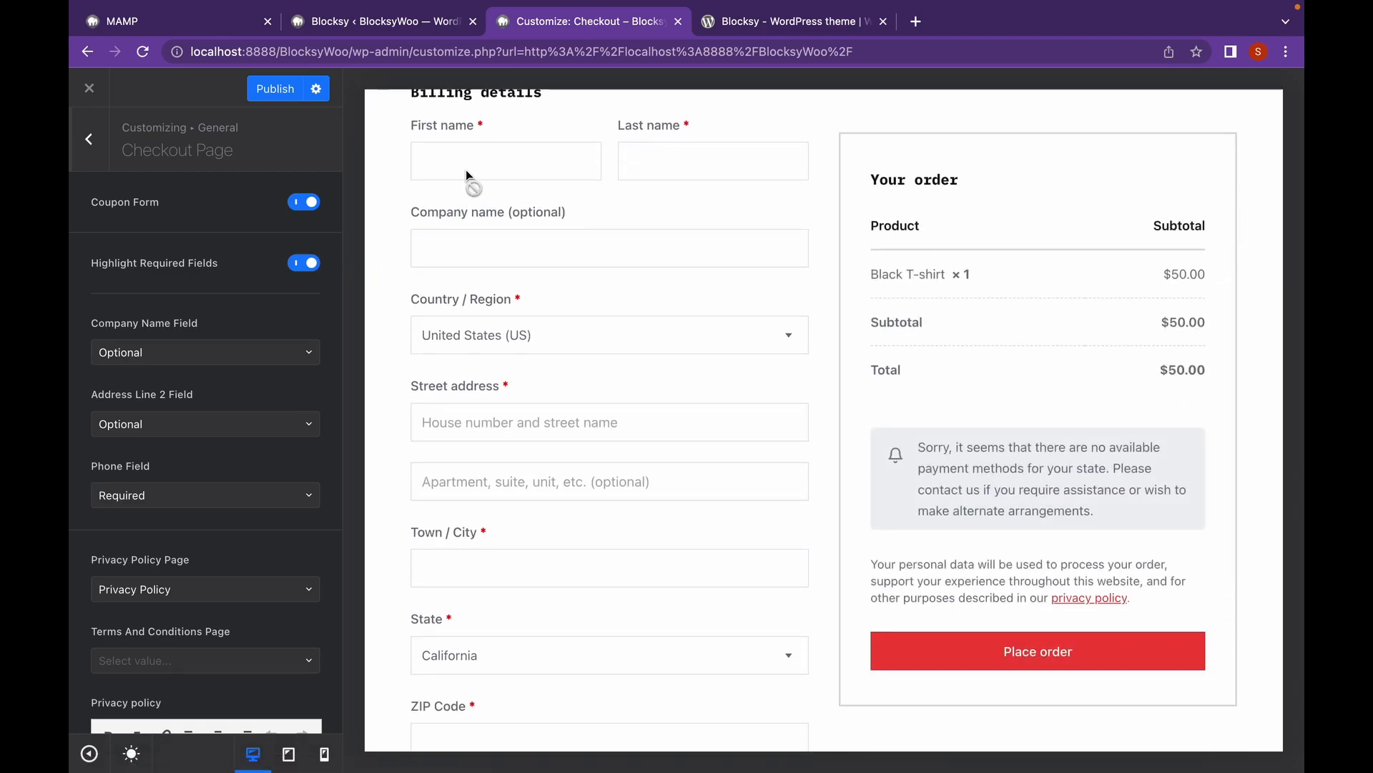
click(466, 169)
Review the checkout page's Company Name Field choices, privacy policy and terms options, and billing form, and return to the General options.
scroll(298, 286, down, 3)
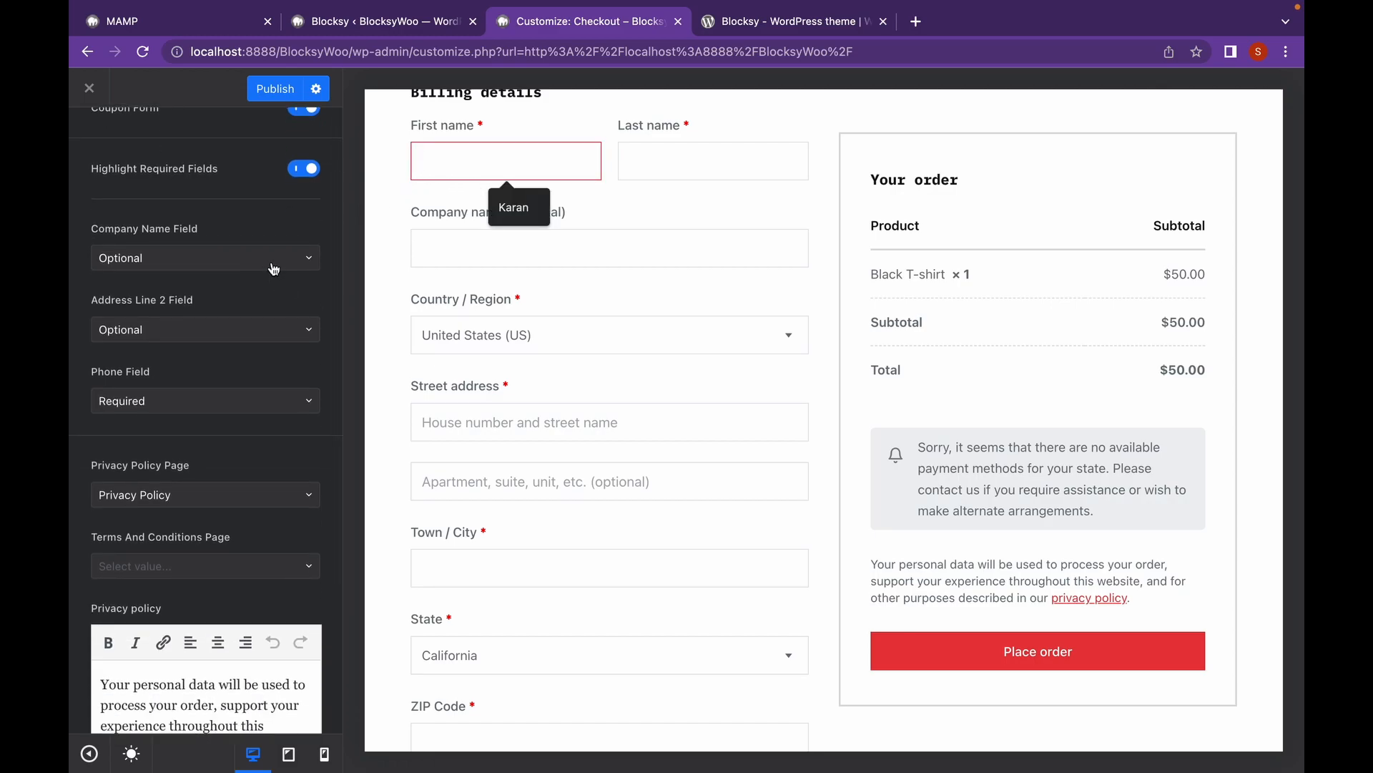
click(188, 262)
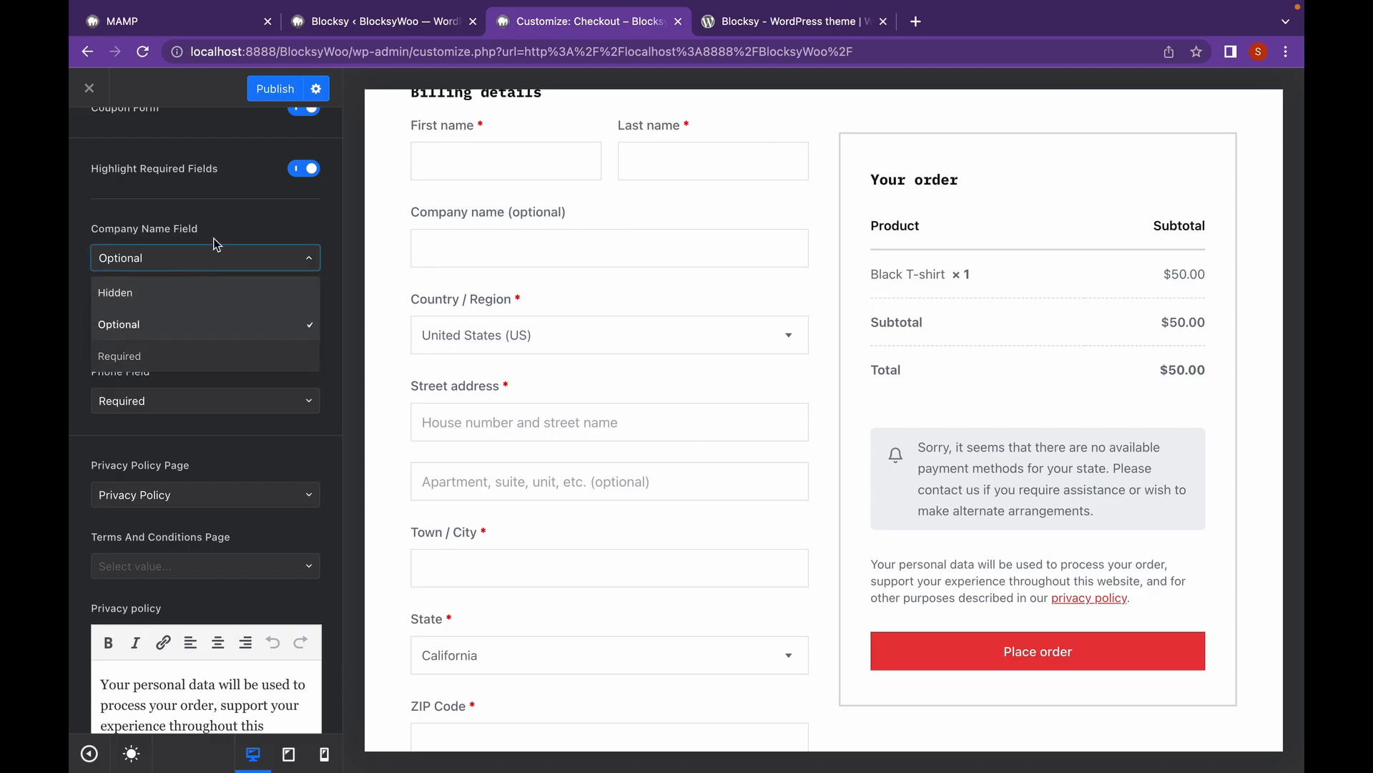
click(238, 218)
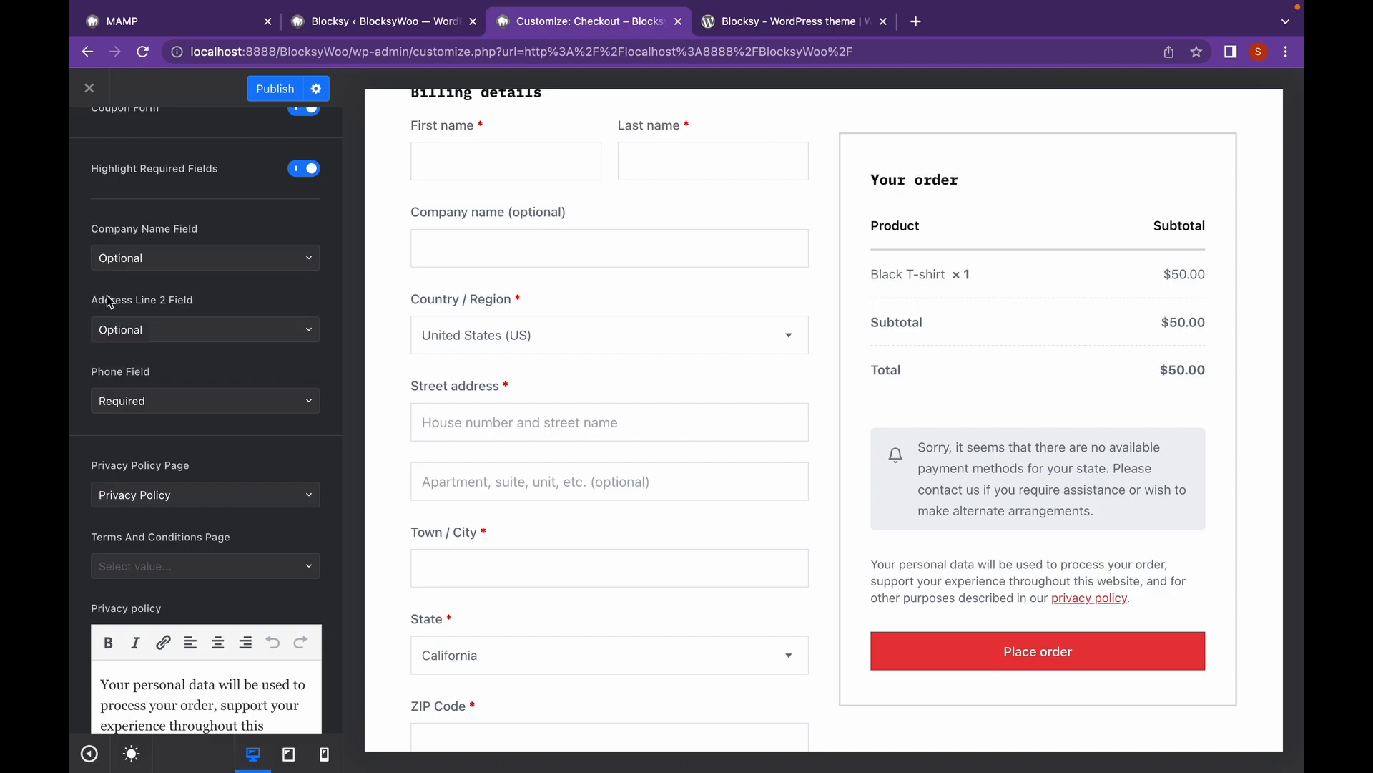
scroll(158, 368, down, 4)
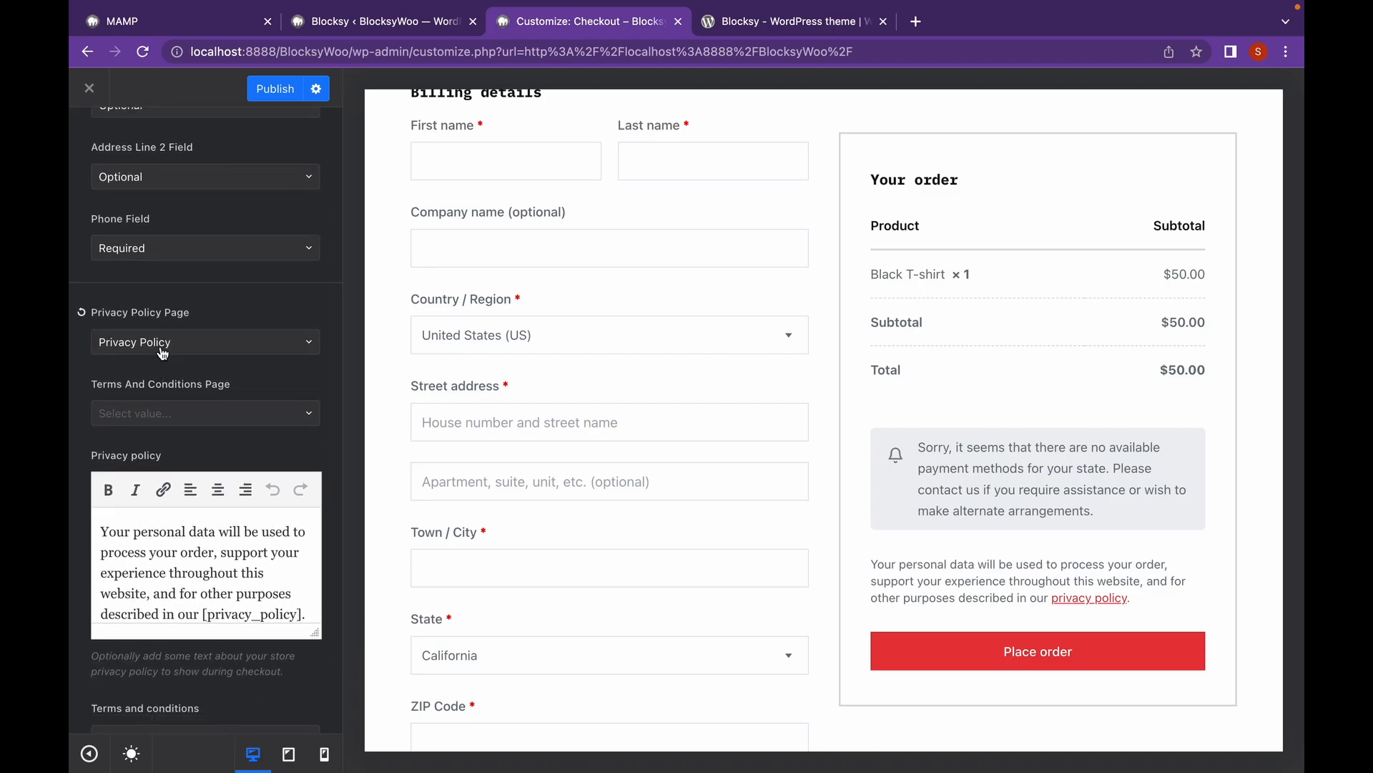
click(163, 352)
click(245, 317)
scroll(236, 361, down, 2)
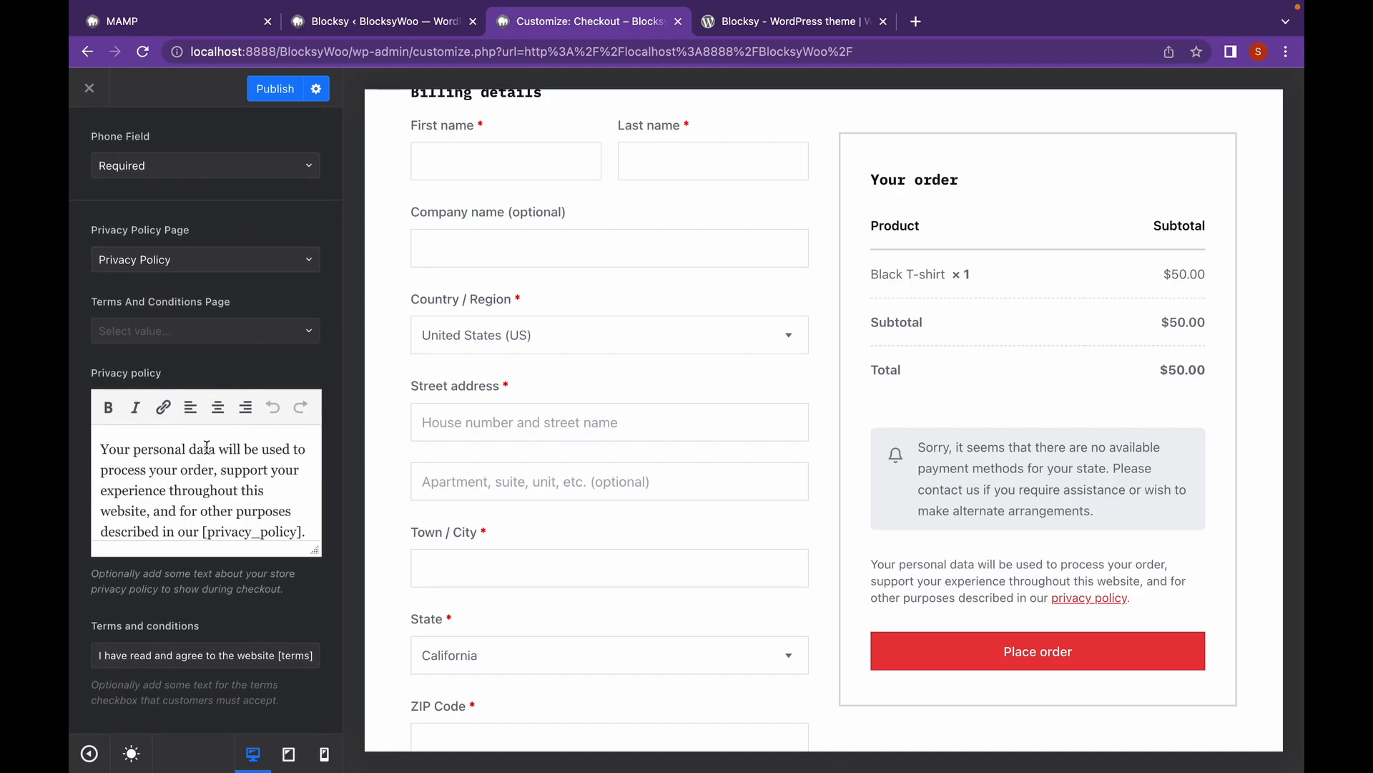
scroll(175, 465, down, 1)
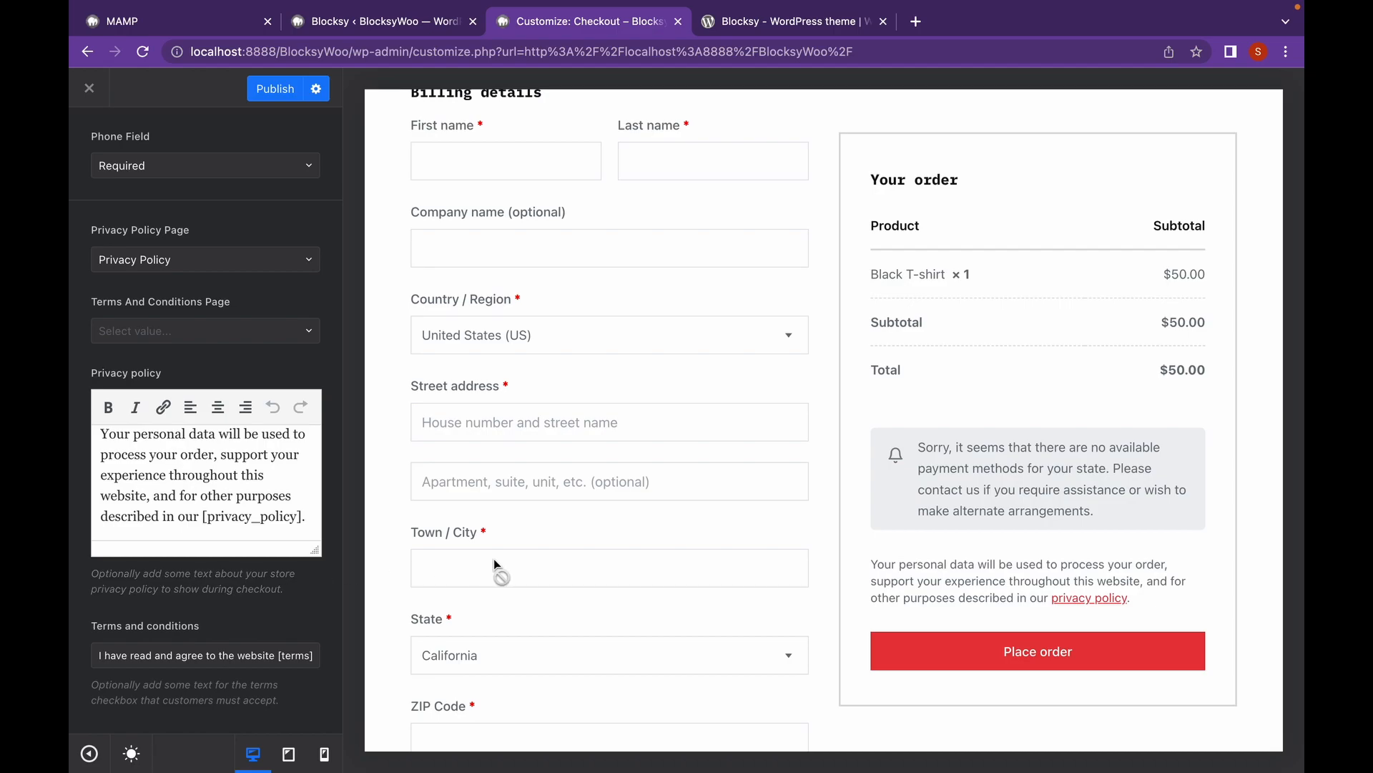
scroll(494, 559, down, 6)
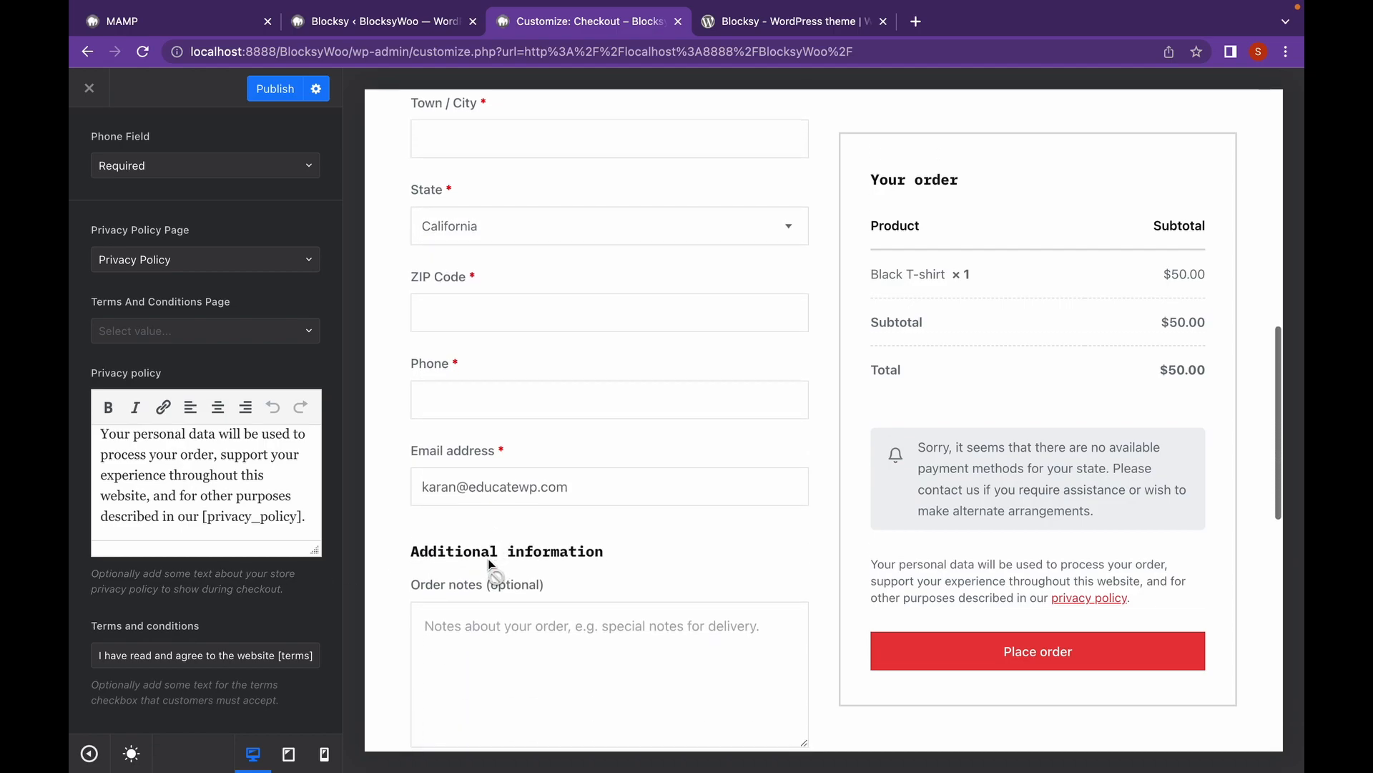
scroll(238, 376, up, 1)
scroll(237, 377, down, 1)
scroll(237, 376, up, 5)
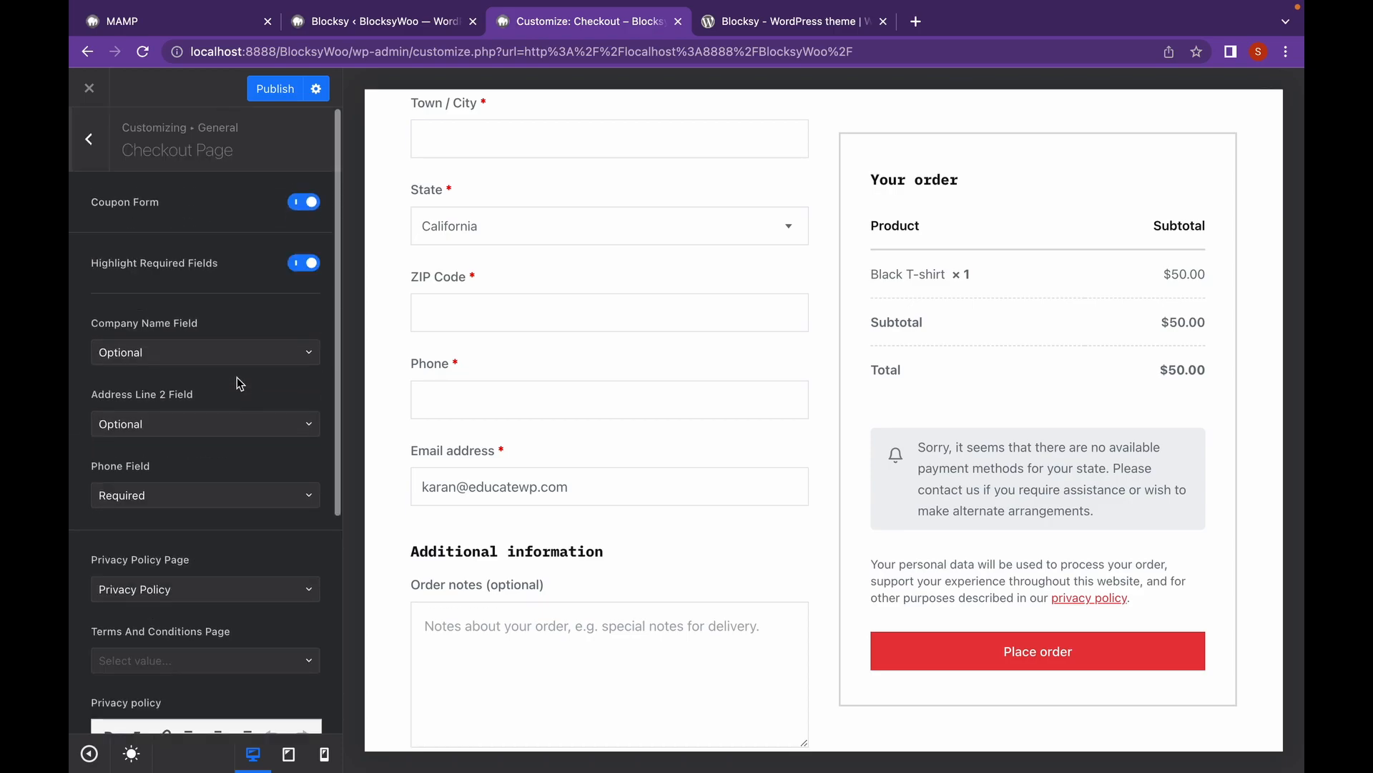
click(90, 140)
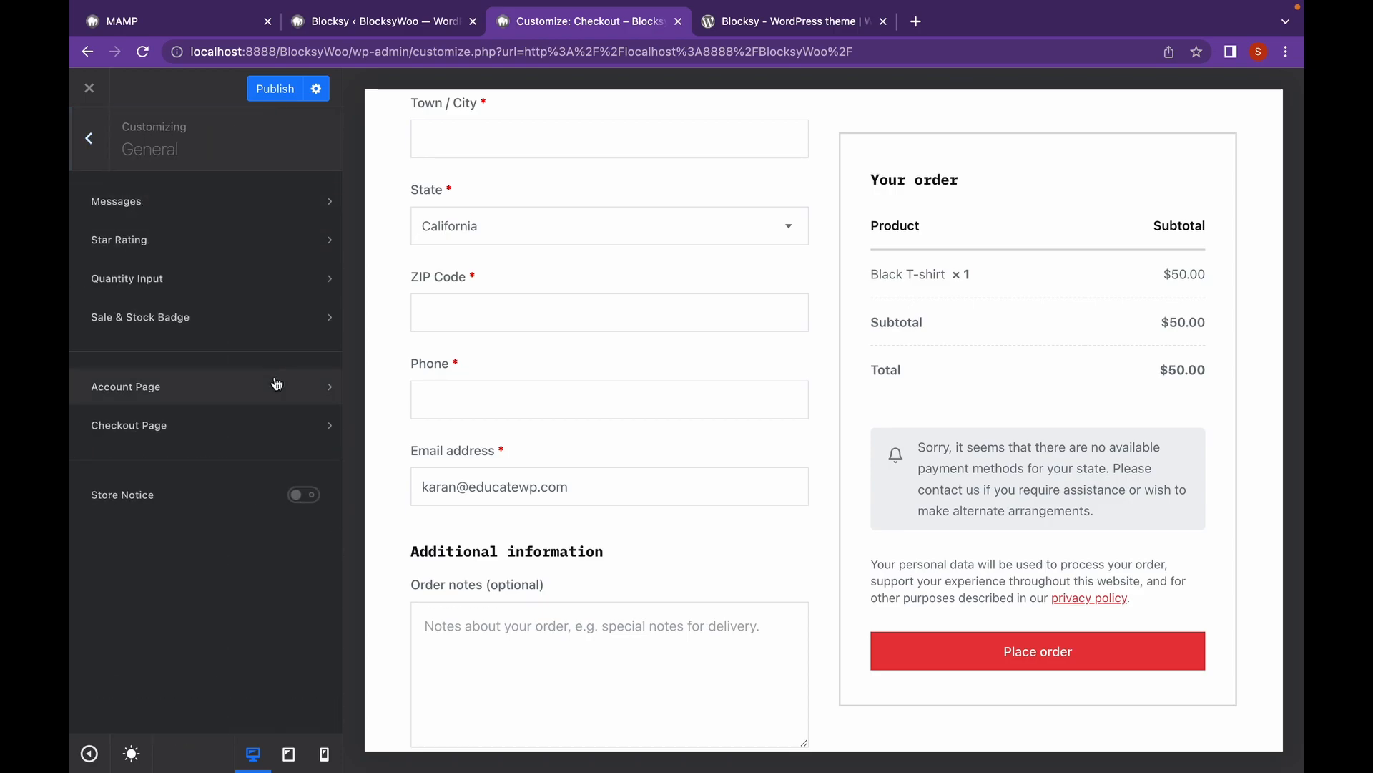
Enable the Store Notice and set its text to "Bought products will not be refunded".
click(311, 495)
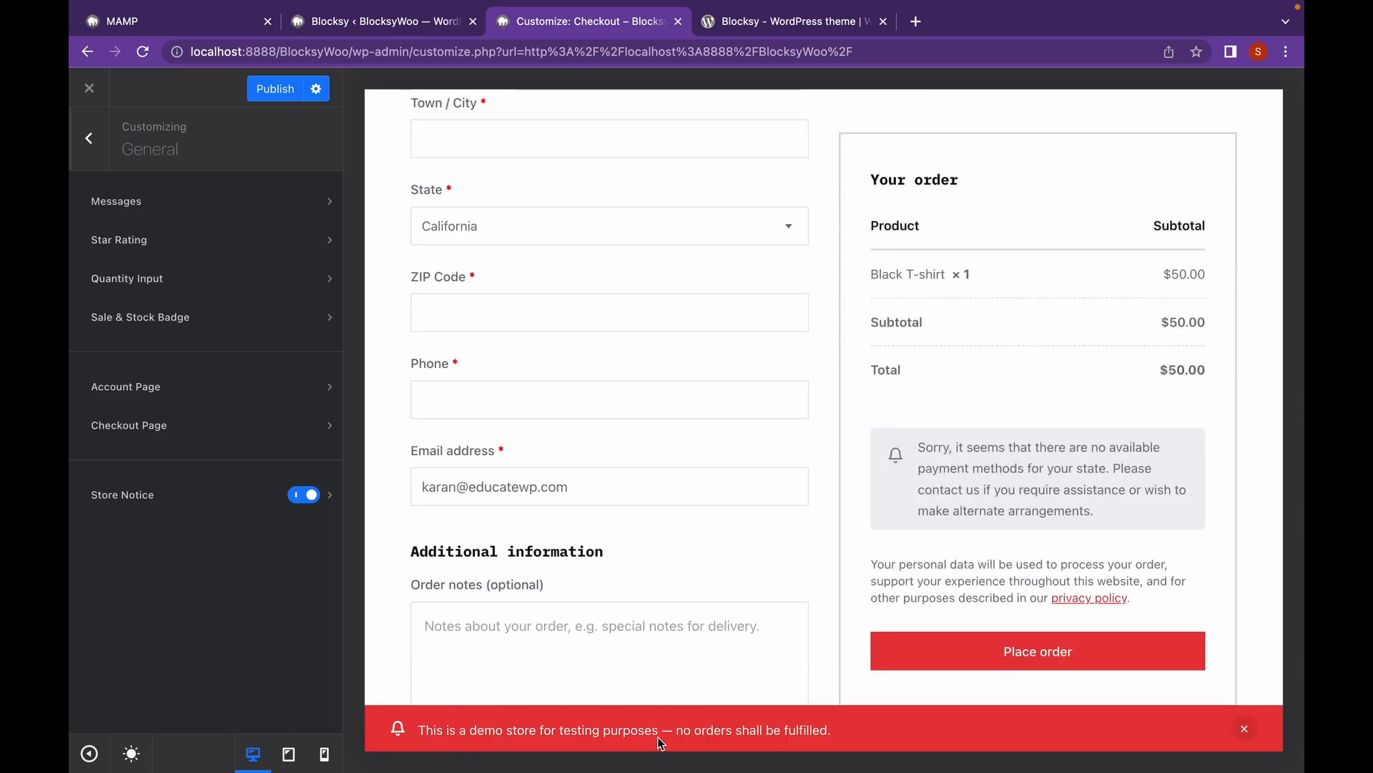
click(330, 497)
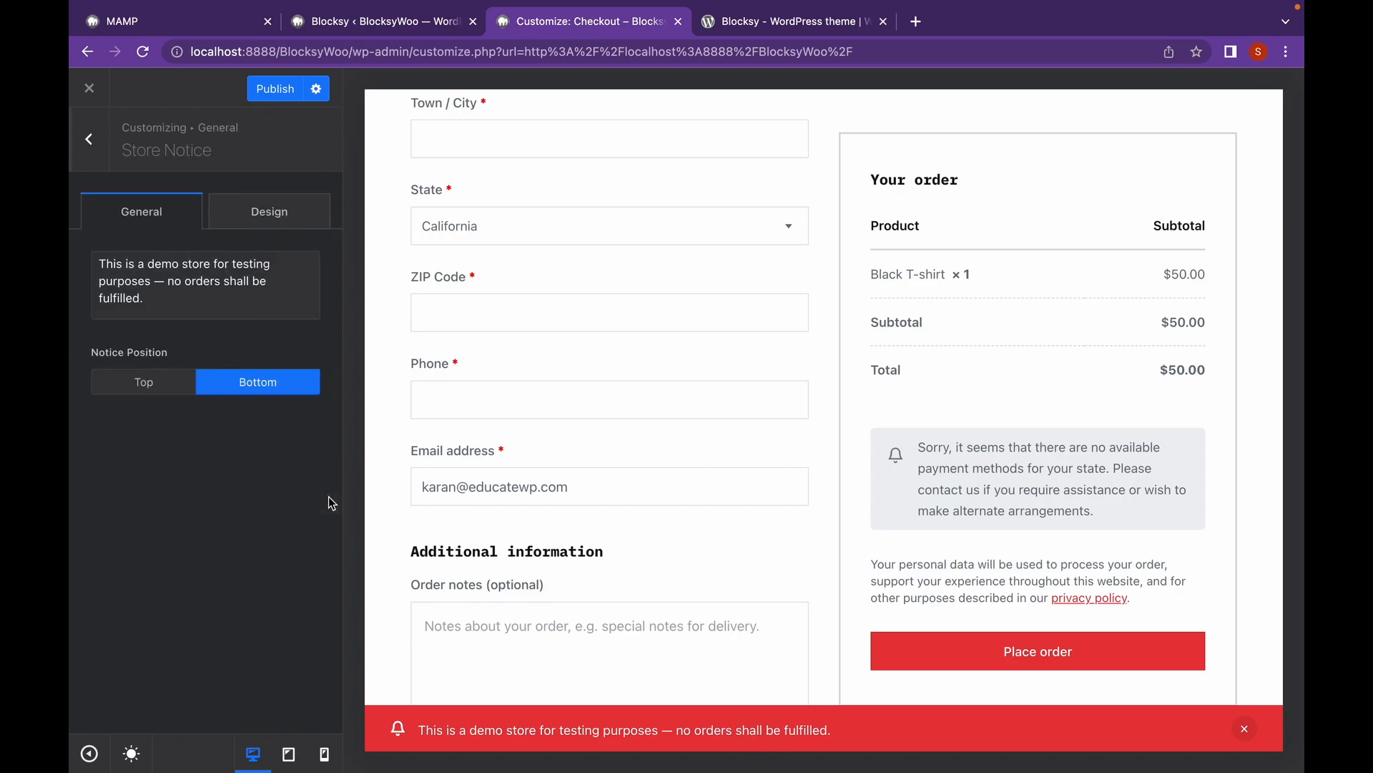
click(177, 283)
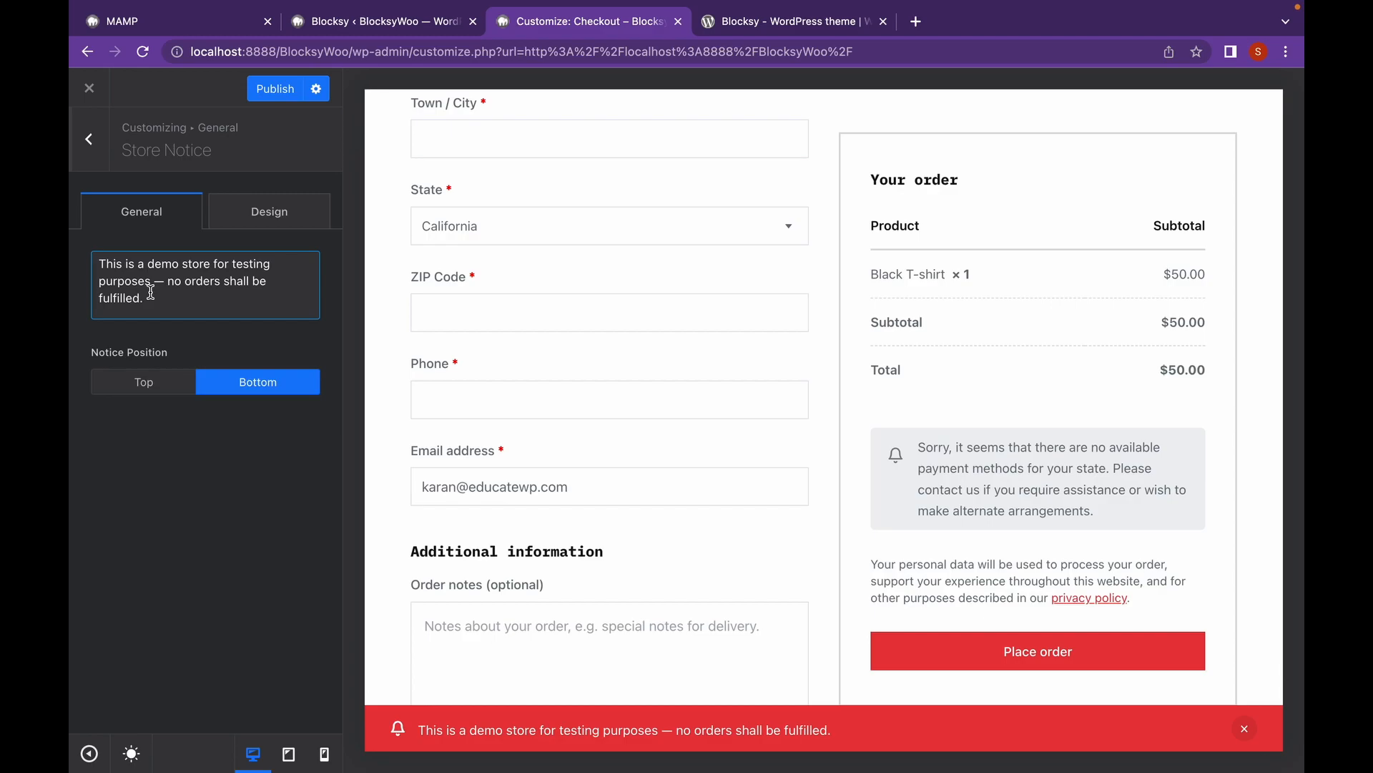
drag(150, 295, 100, 264)
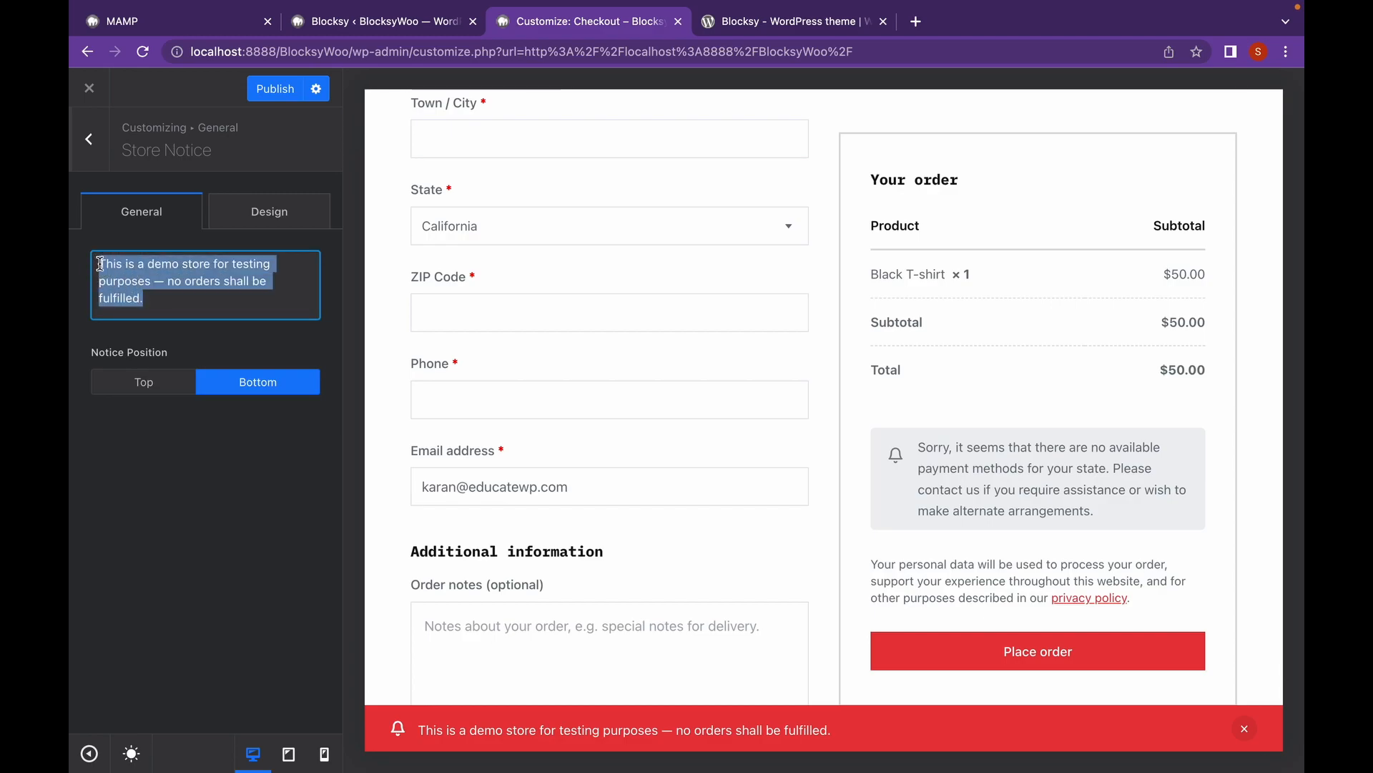
text(T)
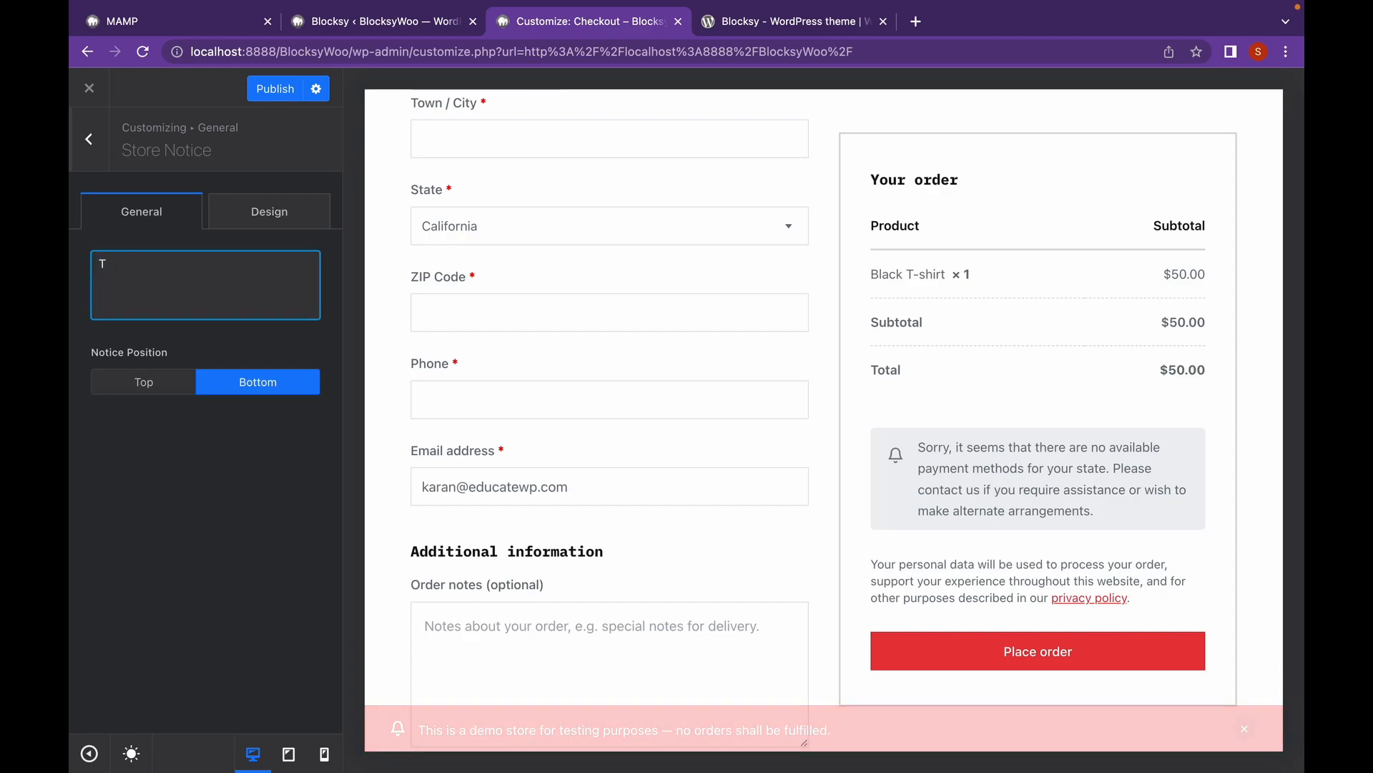
key(BackSpace)
text(Bou)
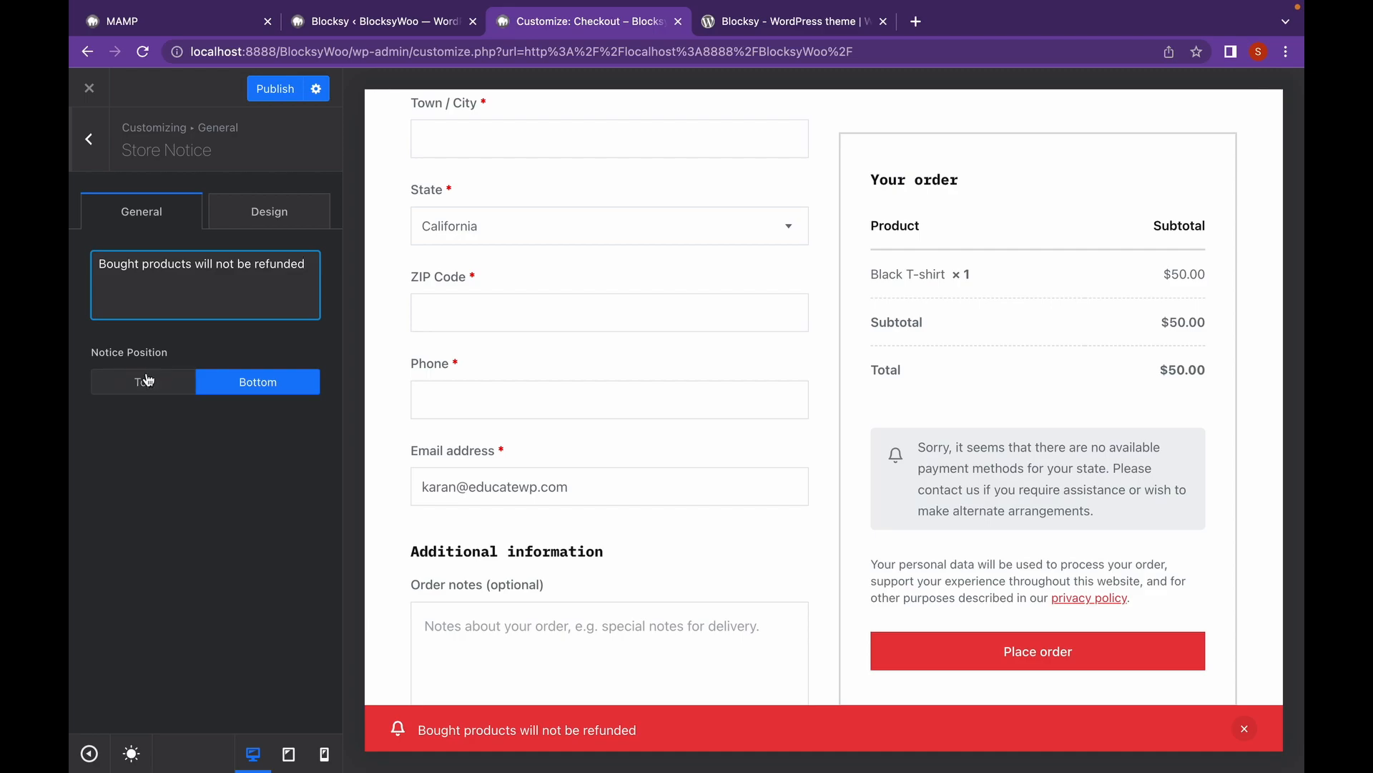
Try the Top position for the store notice, check it in the preview, and restore Bottom.
click(171, 382)
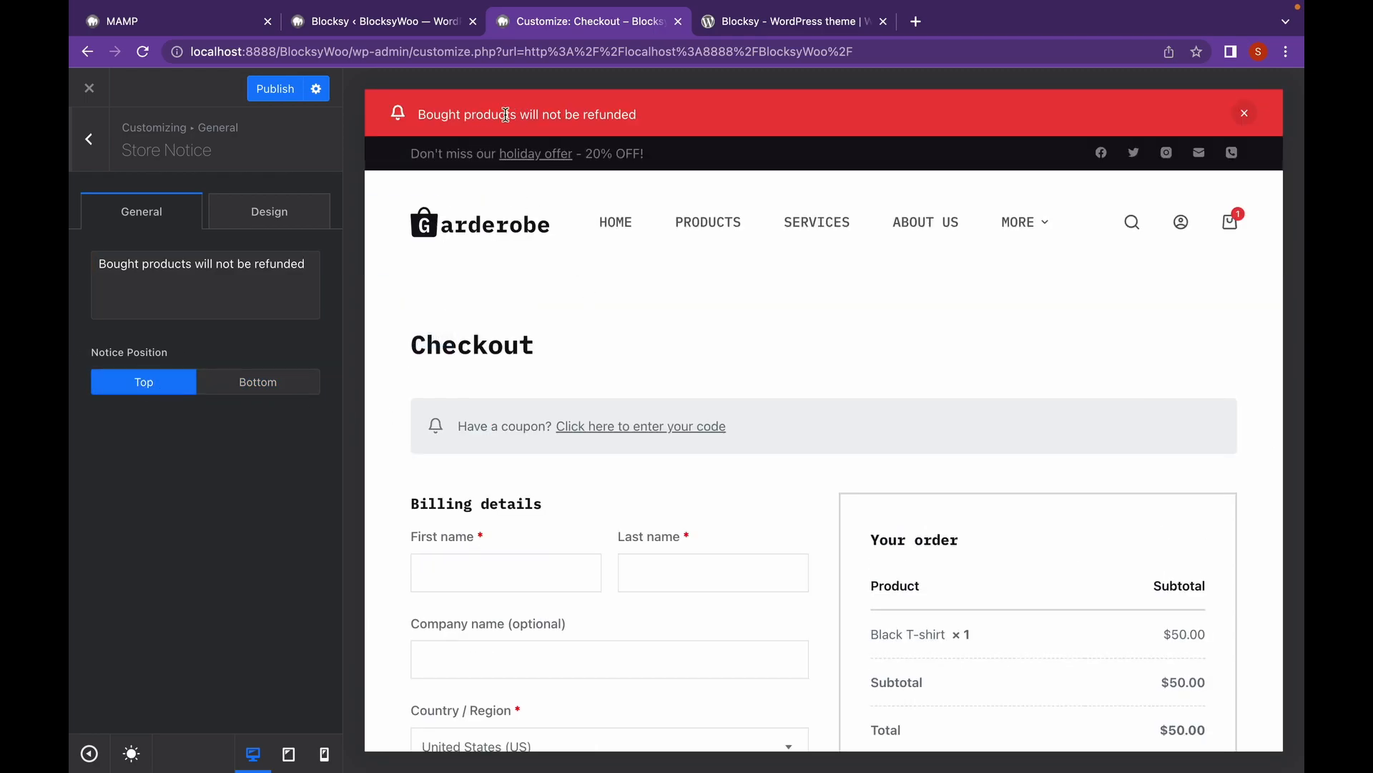
scroll(493, 215, down, 5)
scroll(484, 326, down, 5)
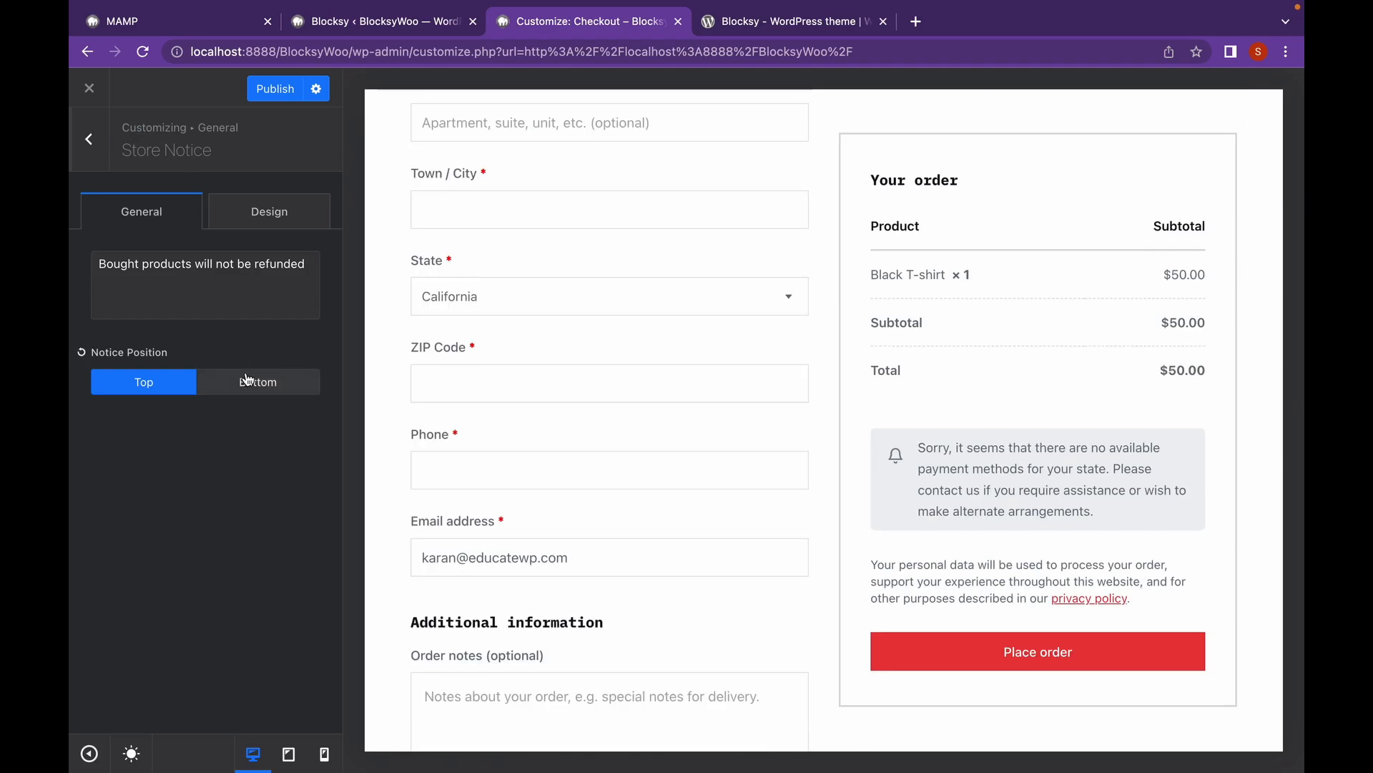
click(247, 382)
Review the Store Notice design colors and the color options for info, success and error messages.
click(247, 217)
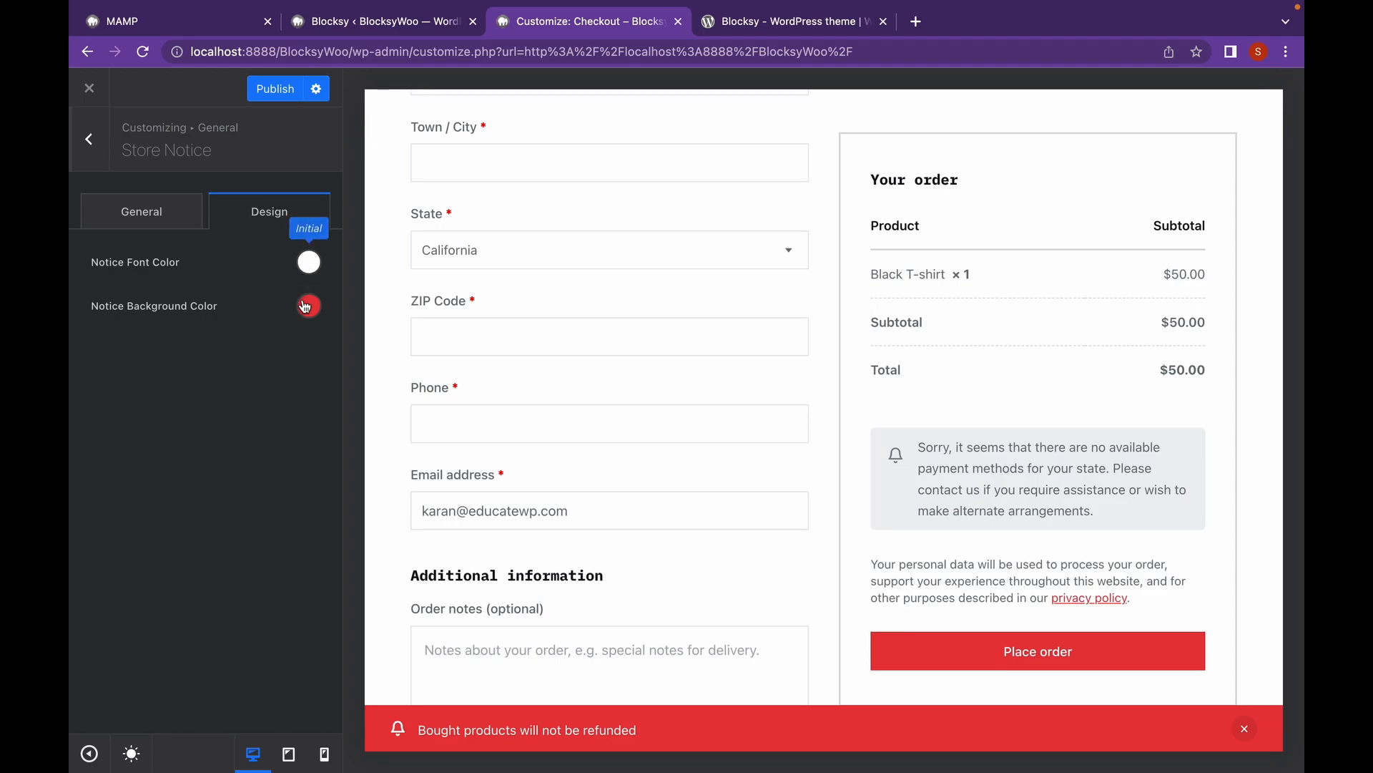
click(104, 150)
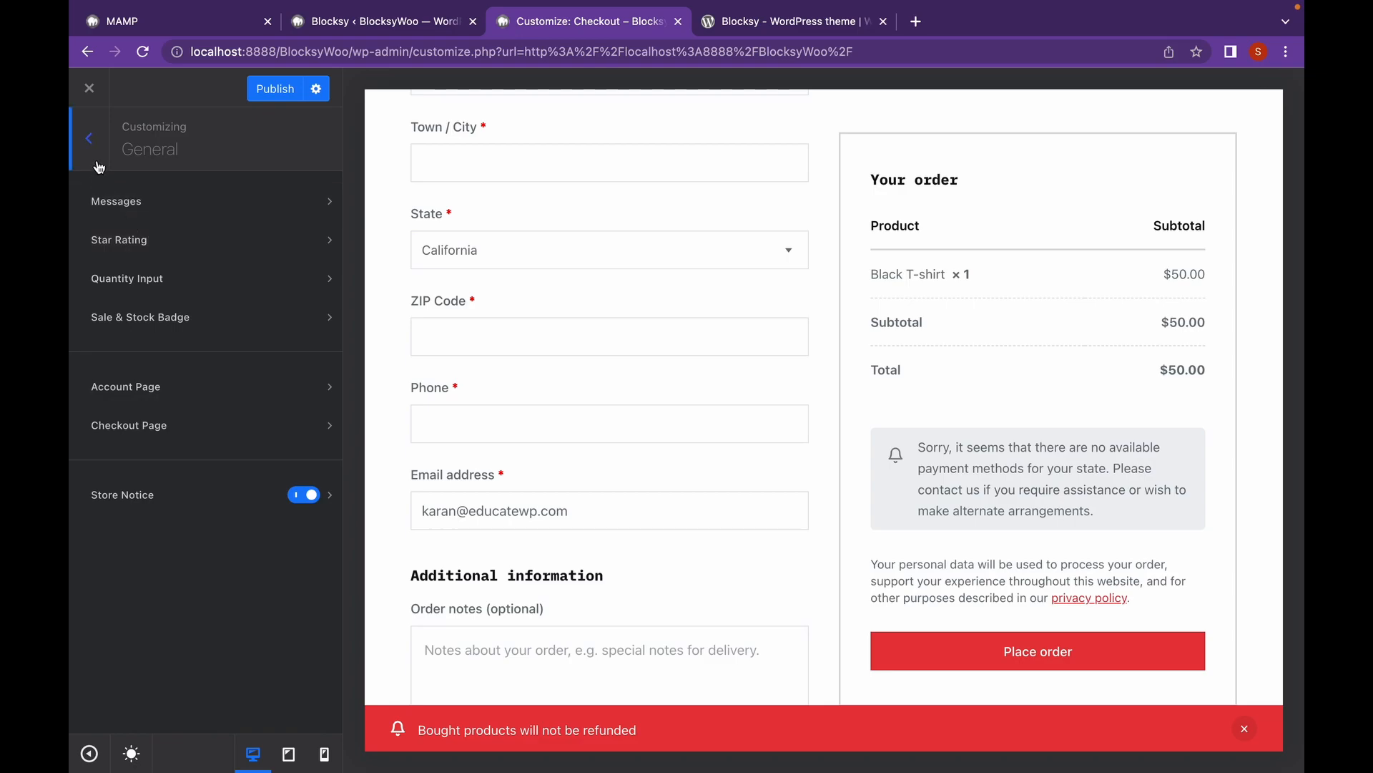
click(123, 213)
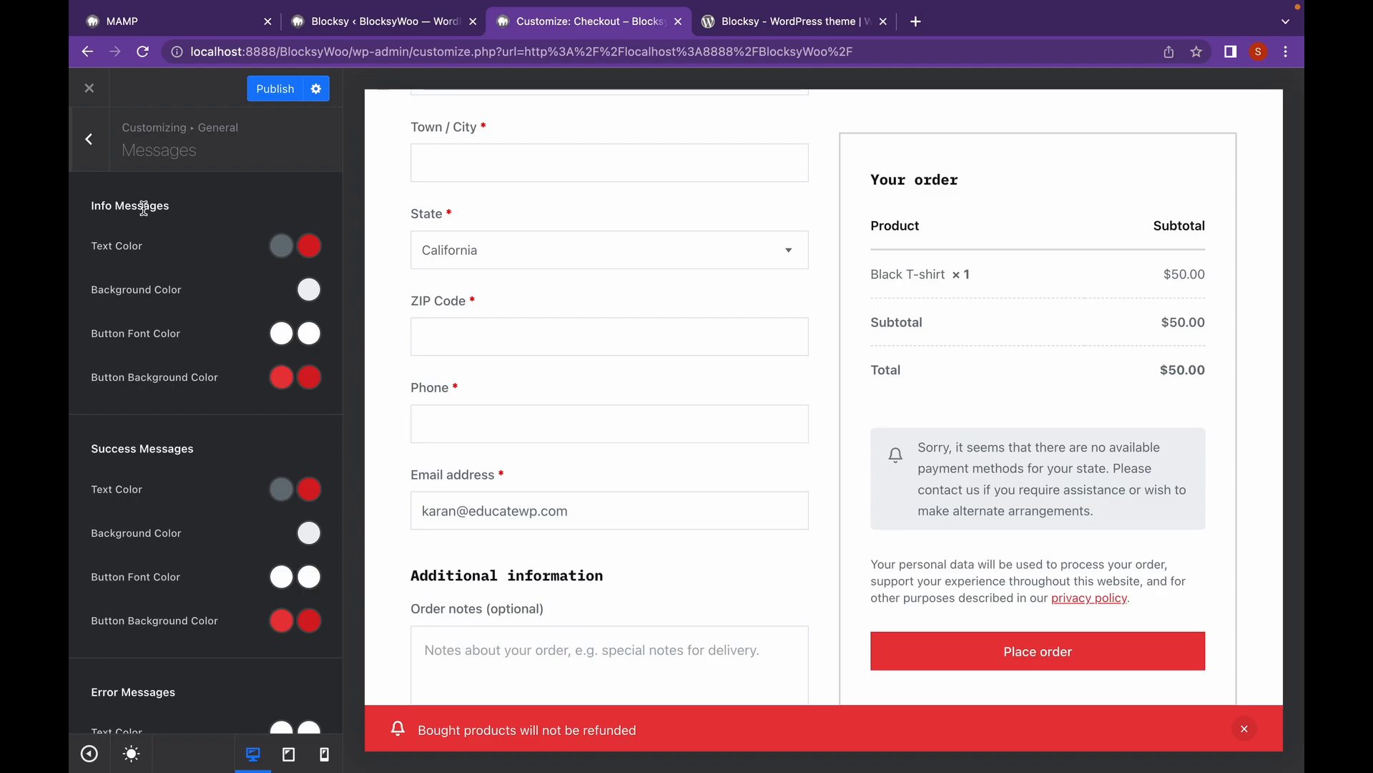
scroll(170, 329, down, 3)
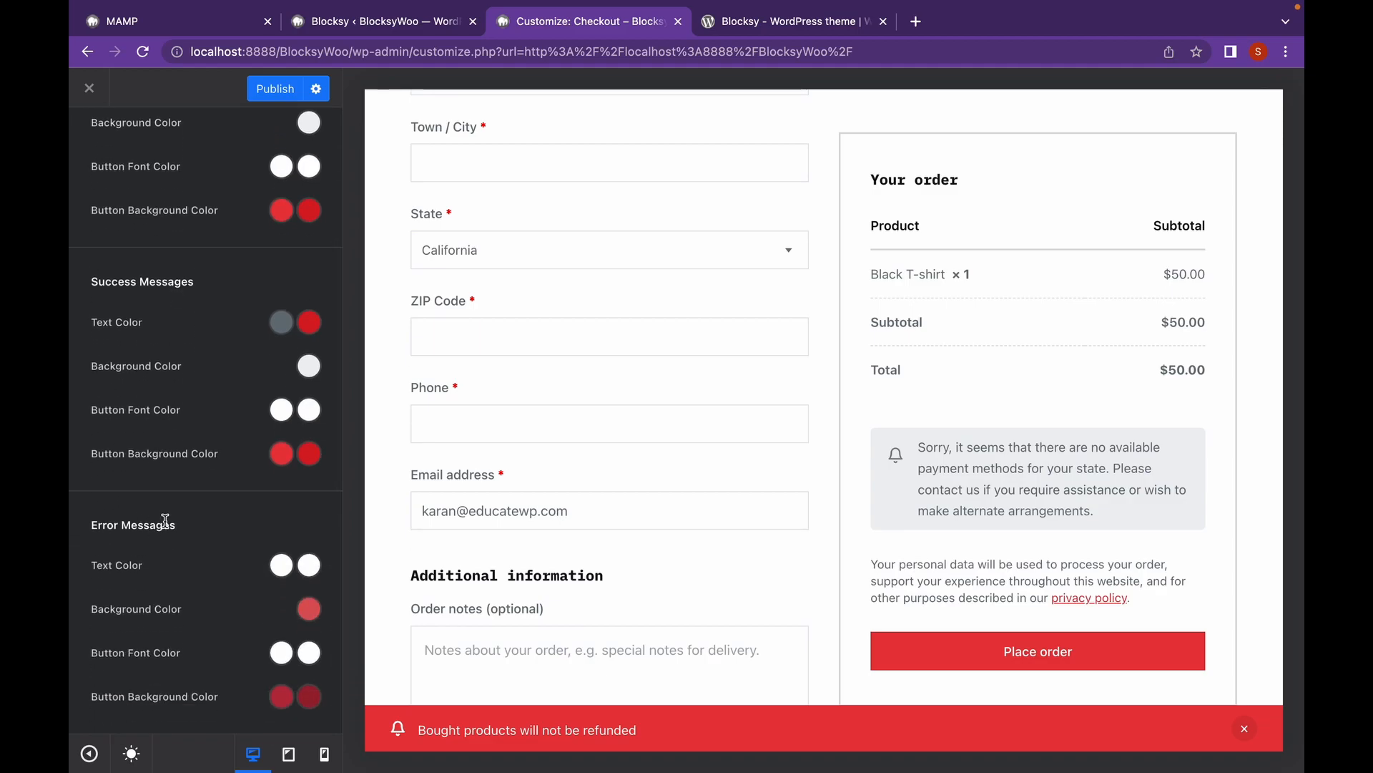
scroll(201, 427, up, 3)
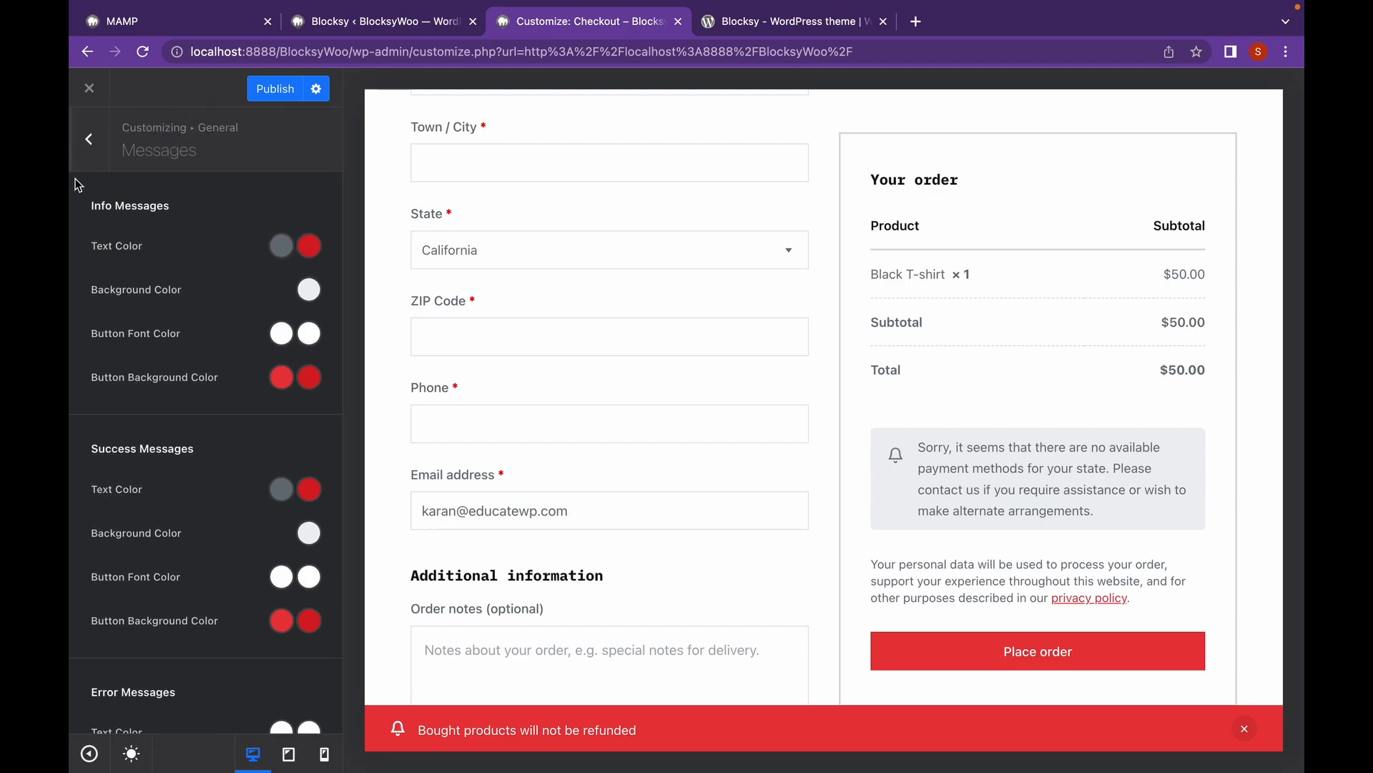
click(90, 140)
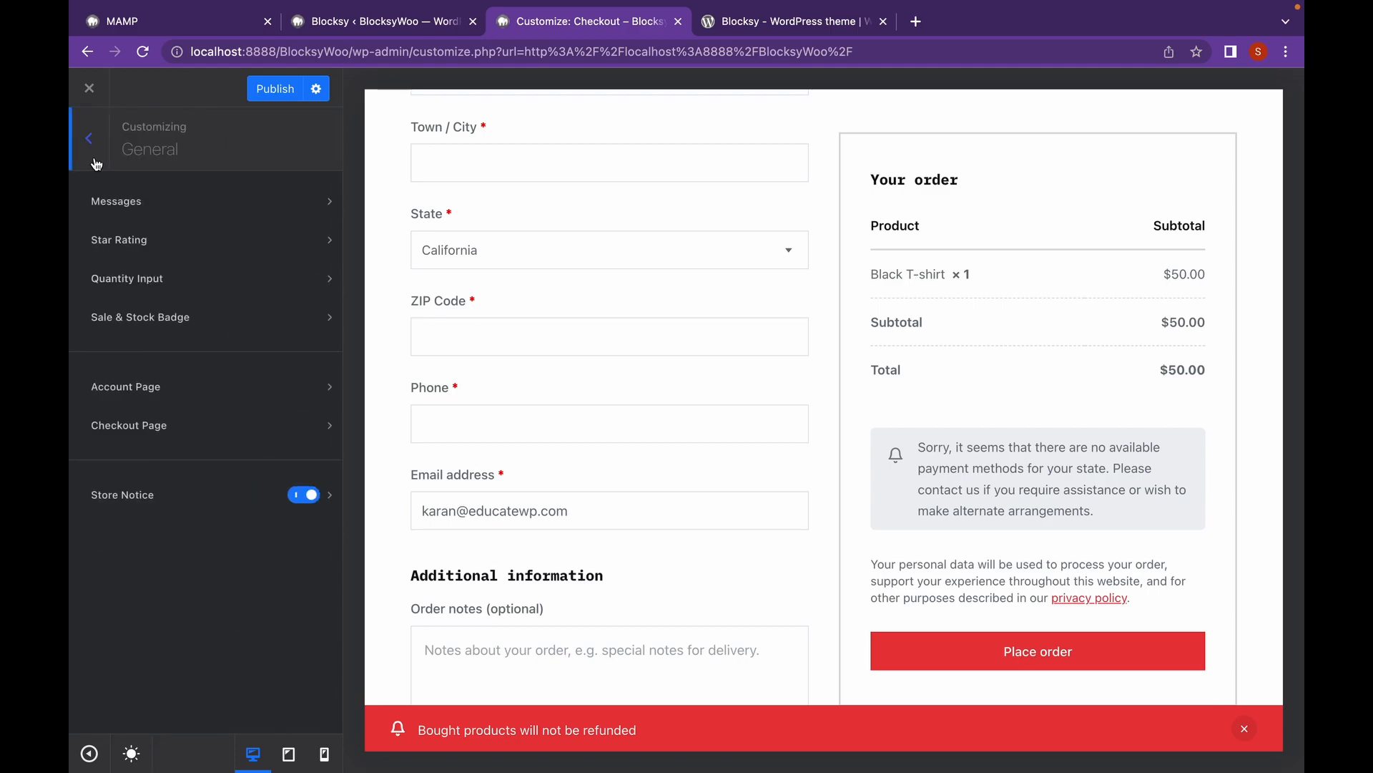
Open the Product Archives options, show the Products page in the preview, and set the shop card layout to Type 2.
click(94, 158)
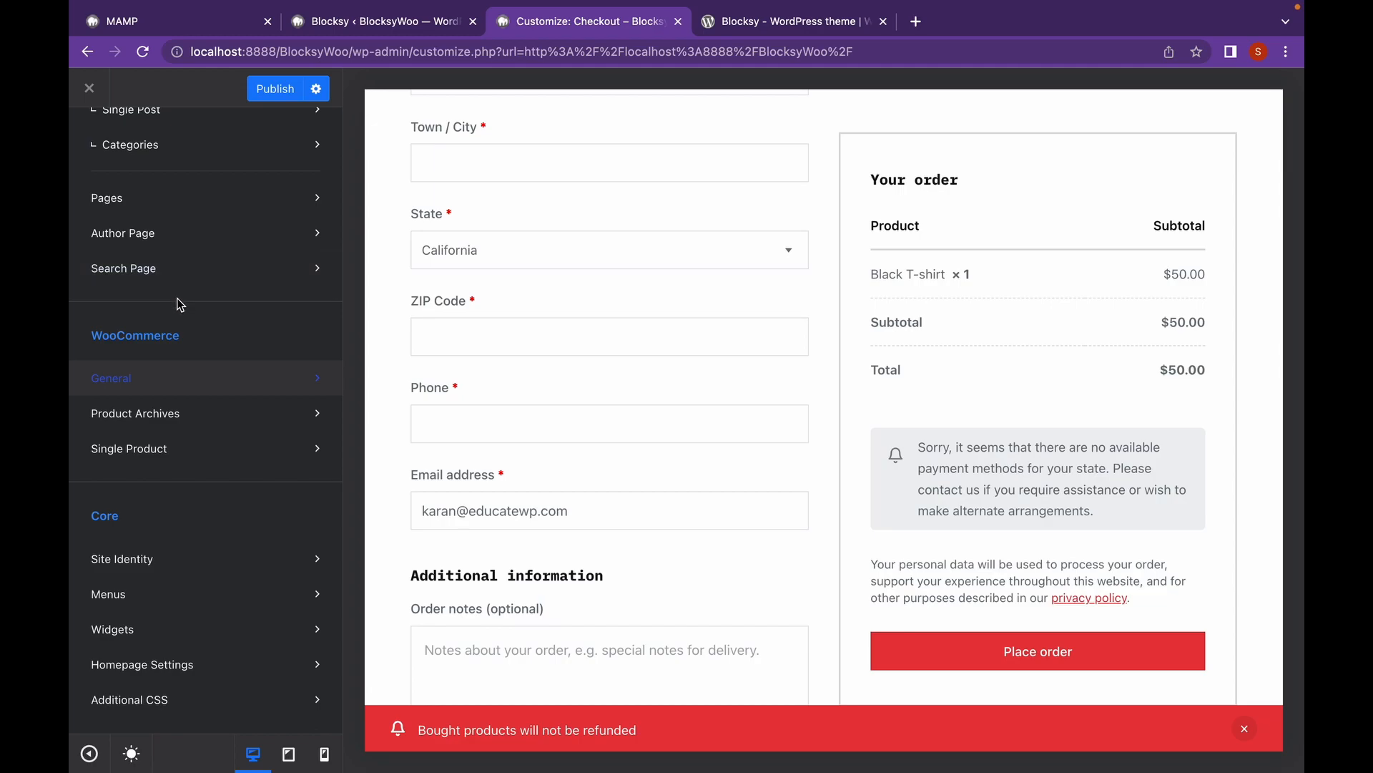
click(254, 427)
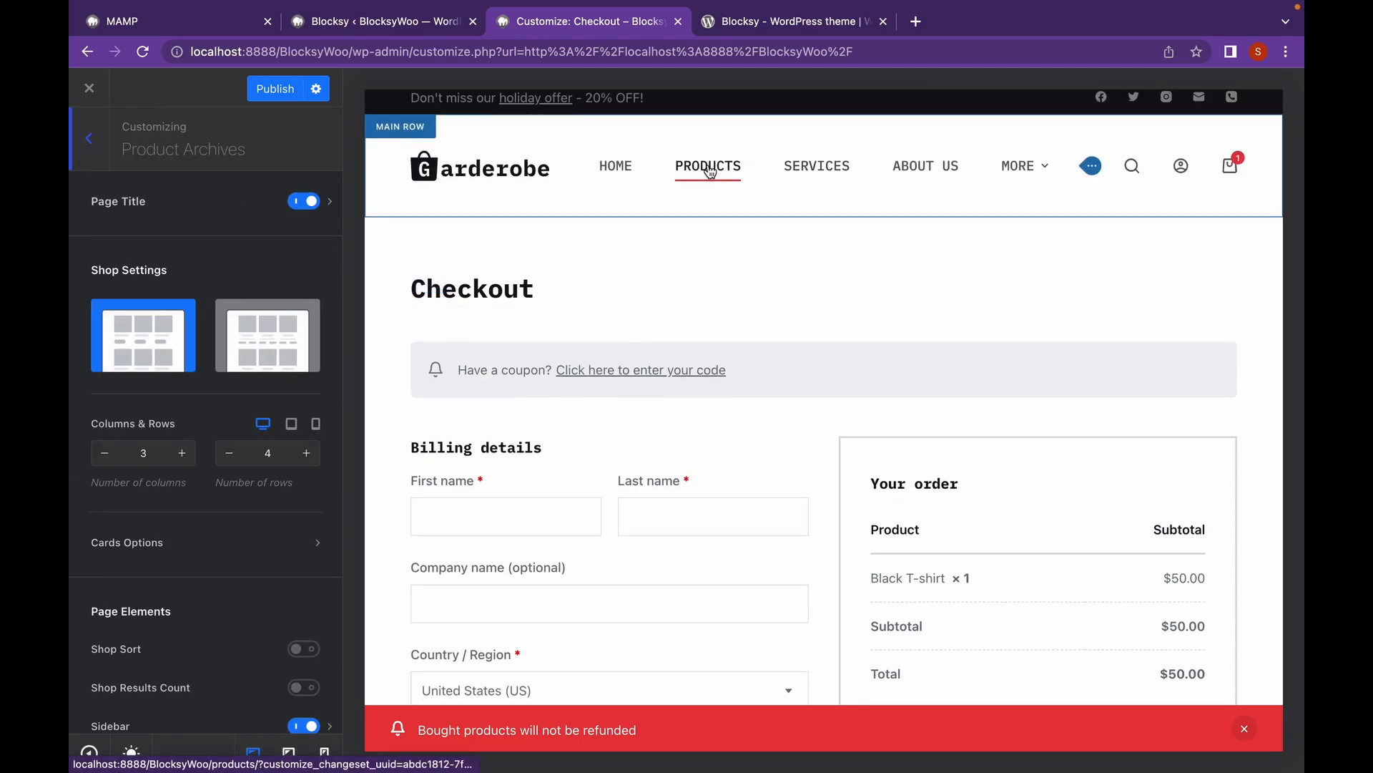
click(707, 168)
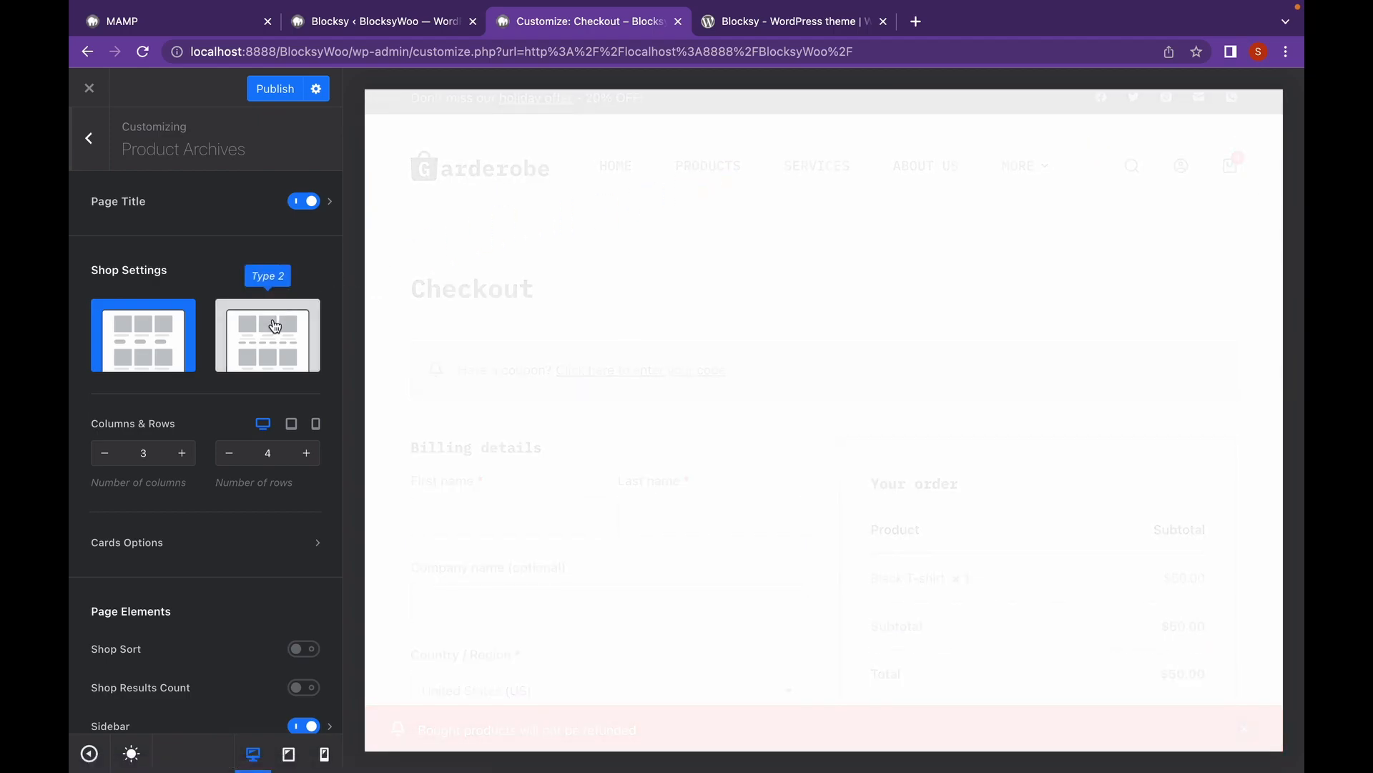
scroll(582, 340, down, 5)
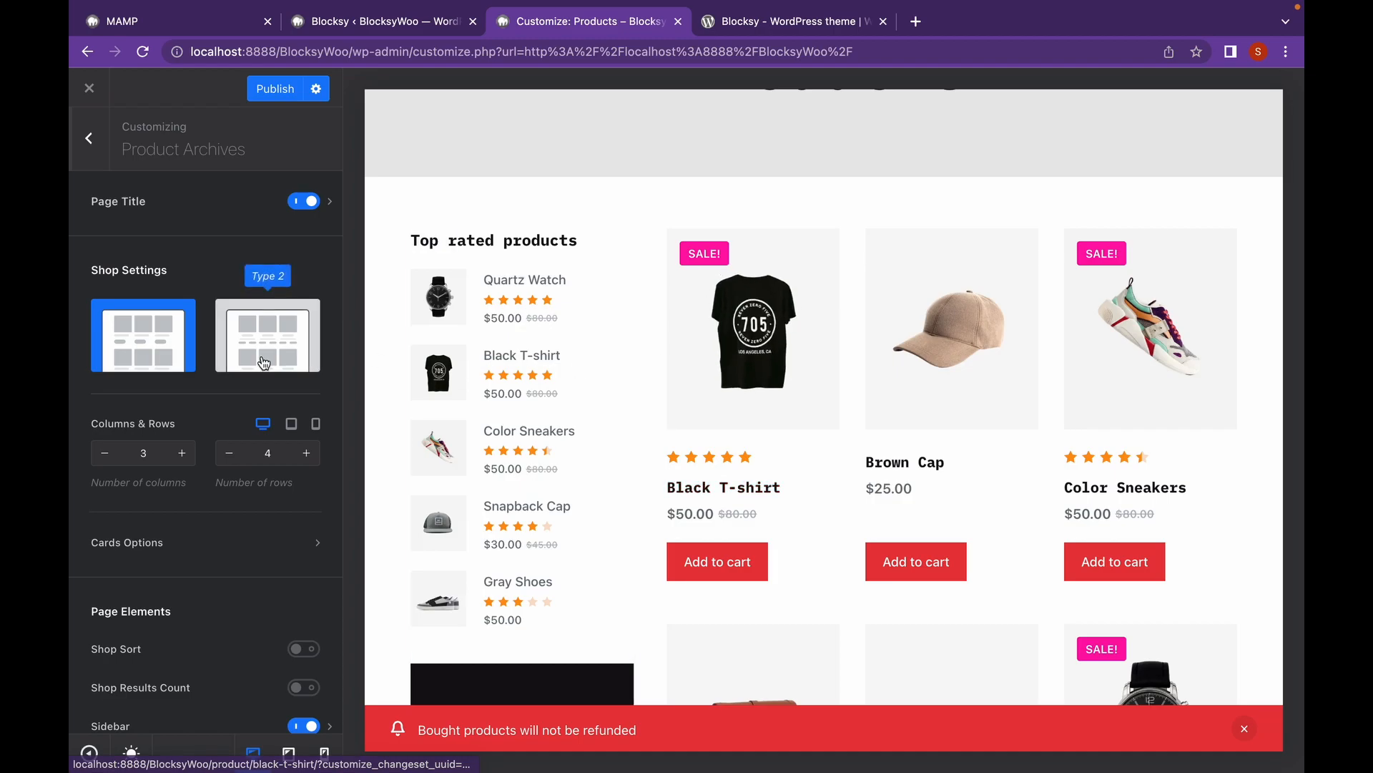
click(264, 361)
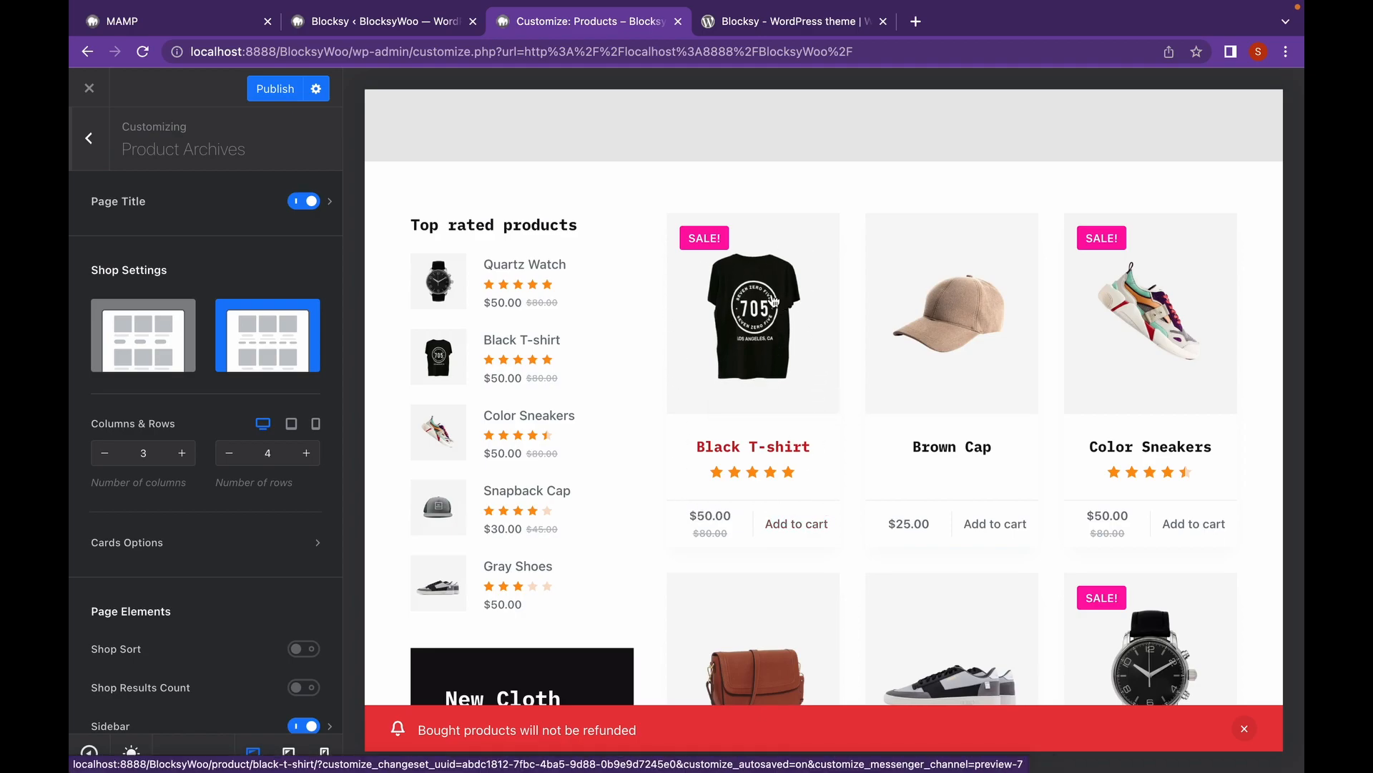
In the product archive Cards Options, set the image hover effect to Zoom Out and turn off Star Rating.
click(144, 459)
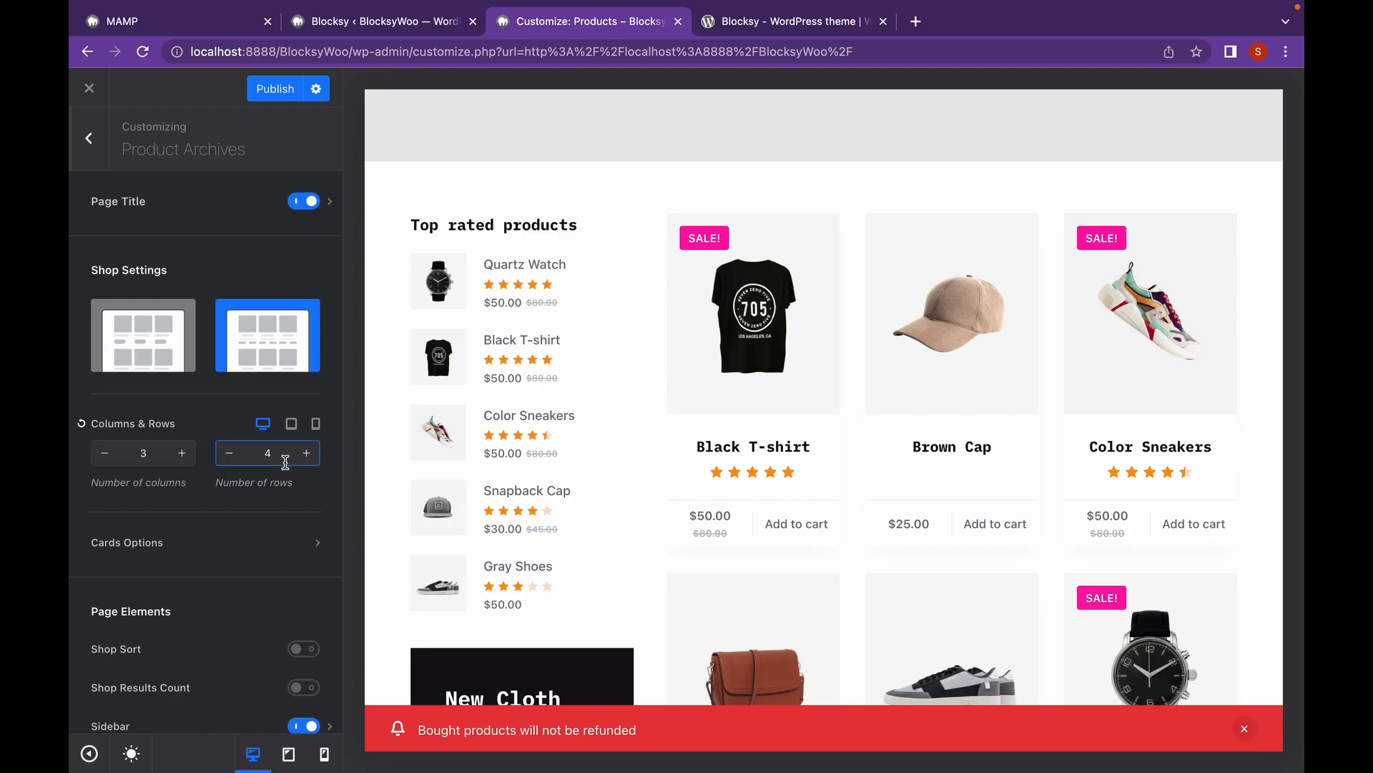
scroll(279, 458, down, 5)
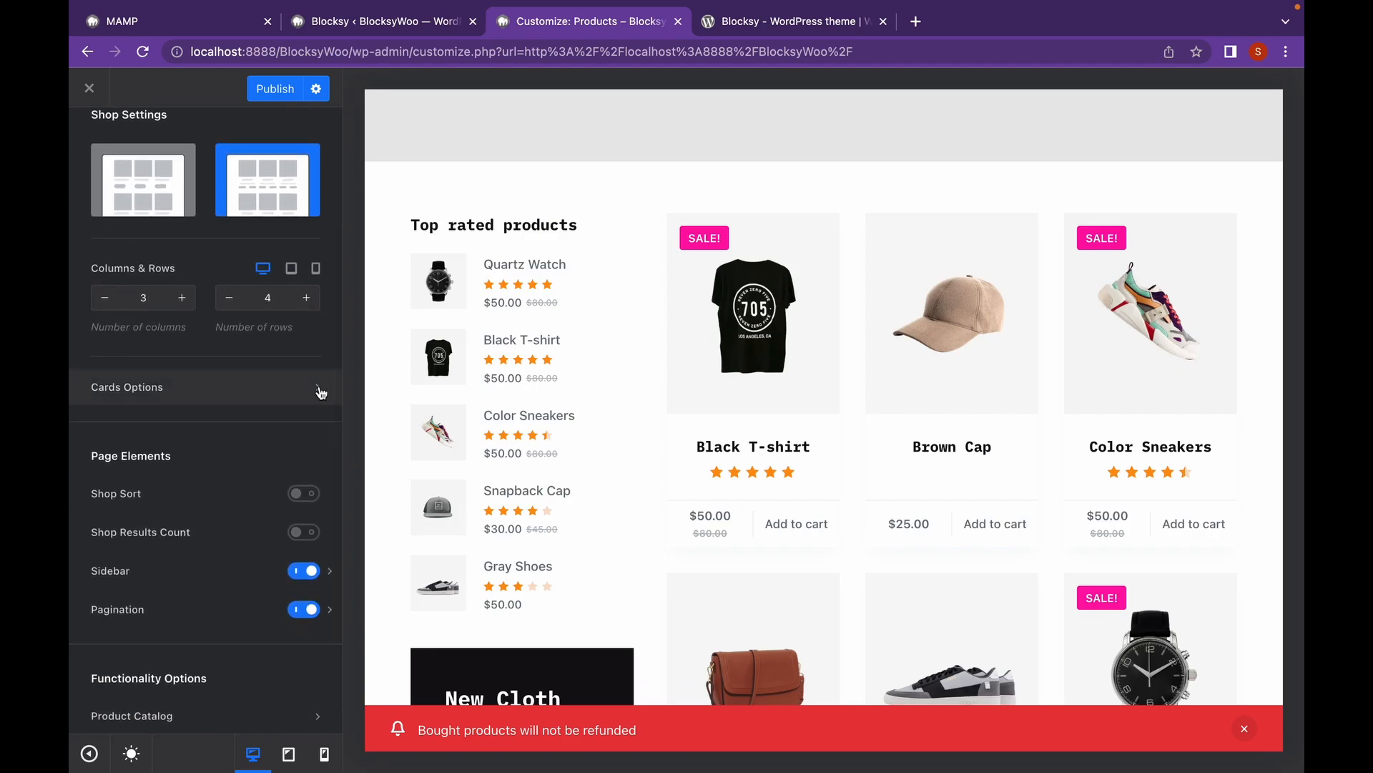
click(326, 390)
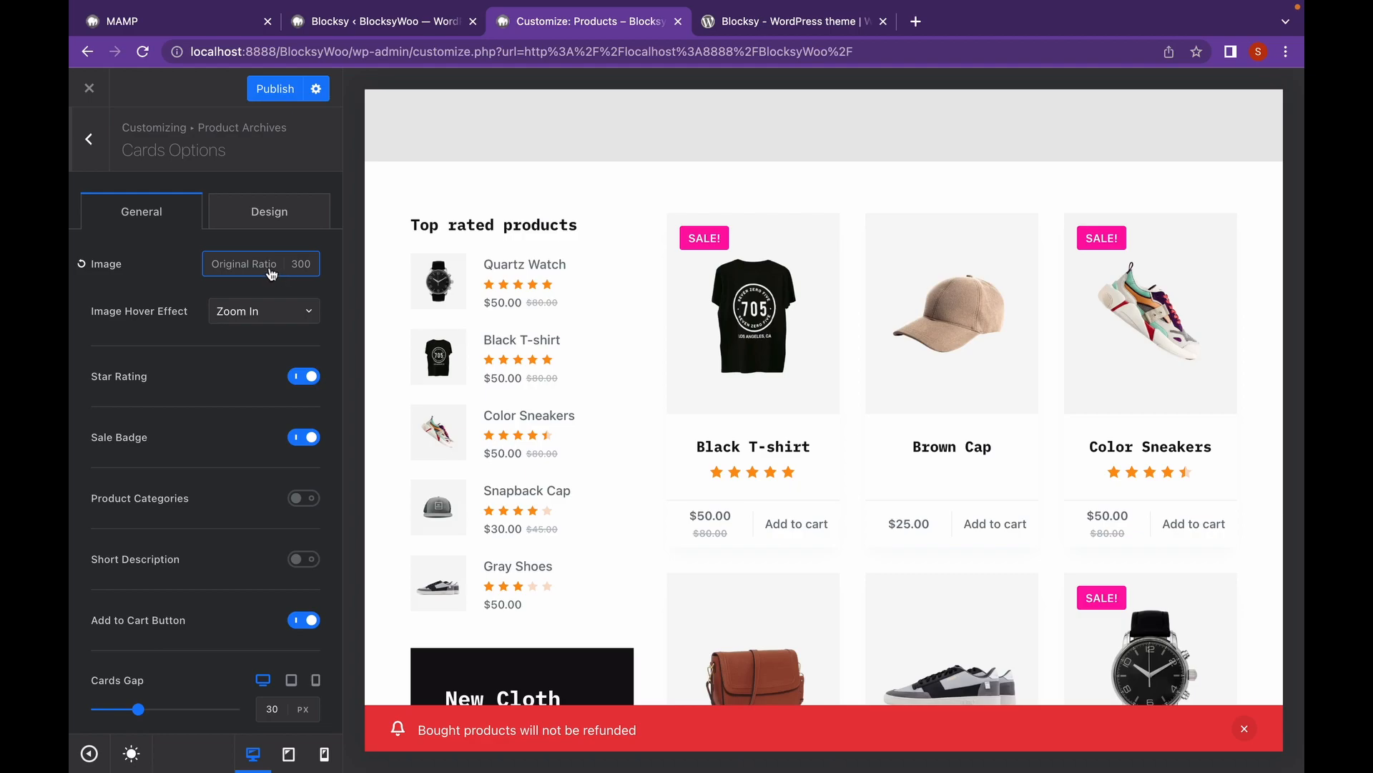
click(272, 315)
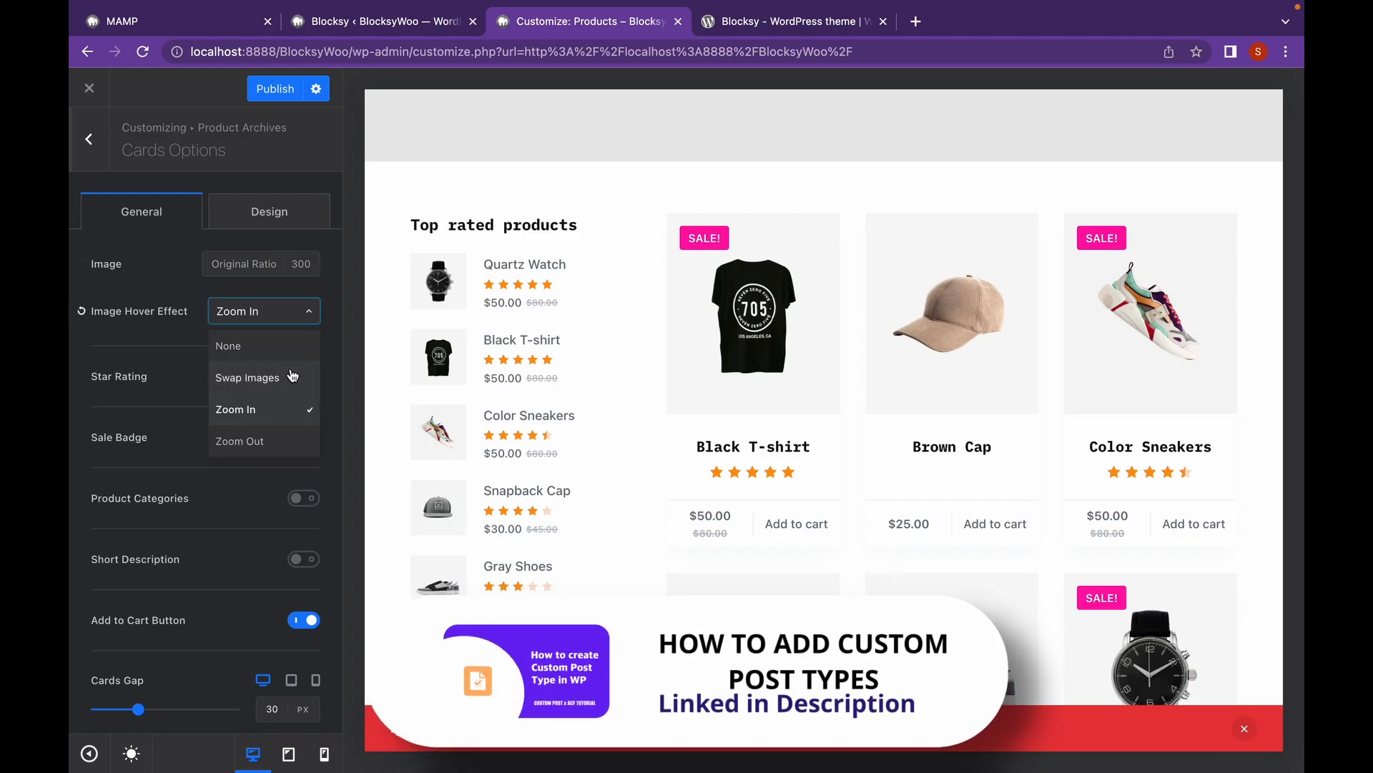
click(250, 440)
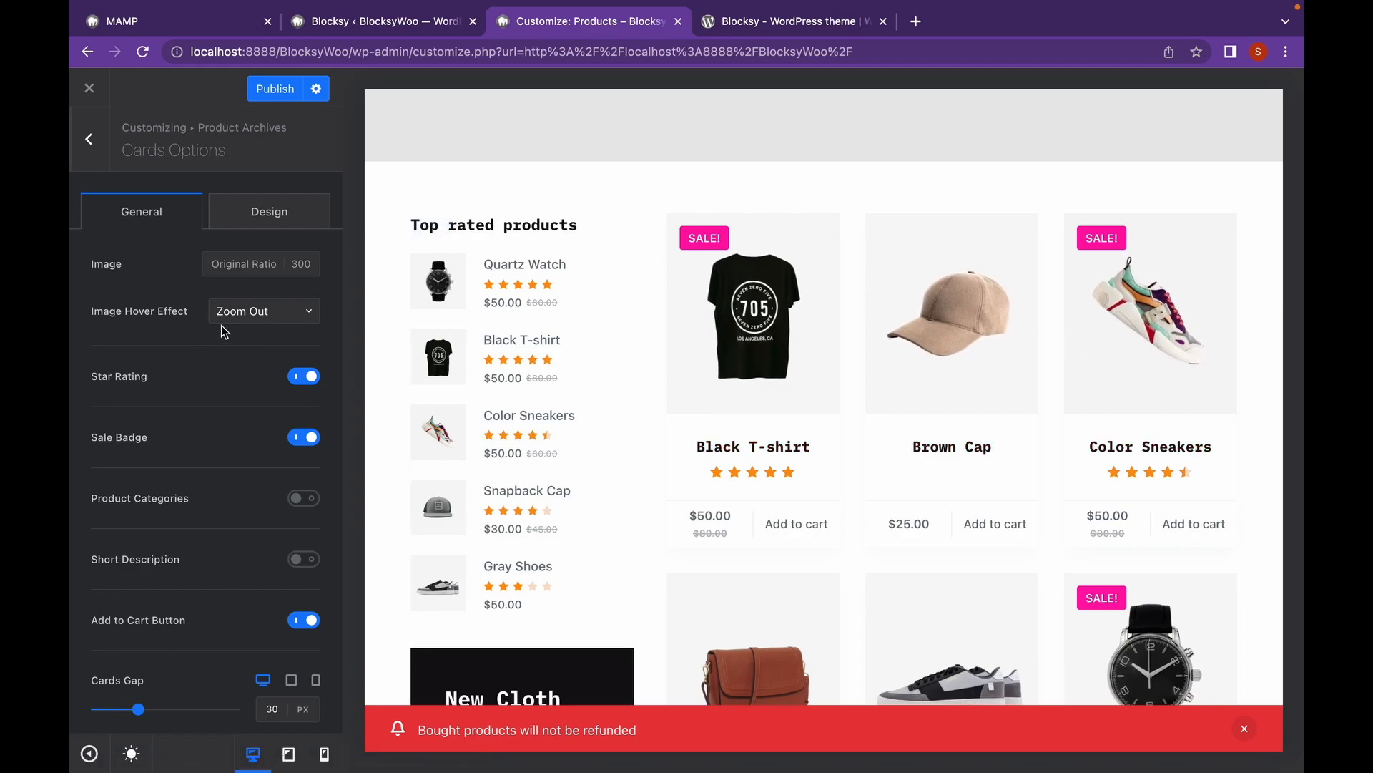
click(298, 380)
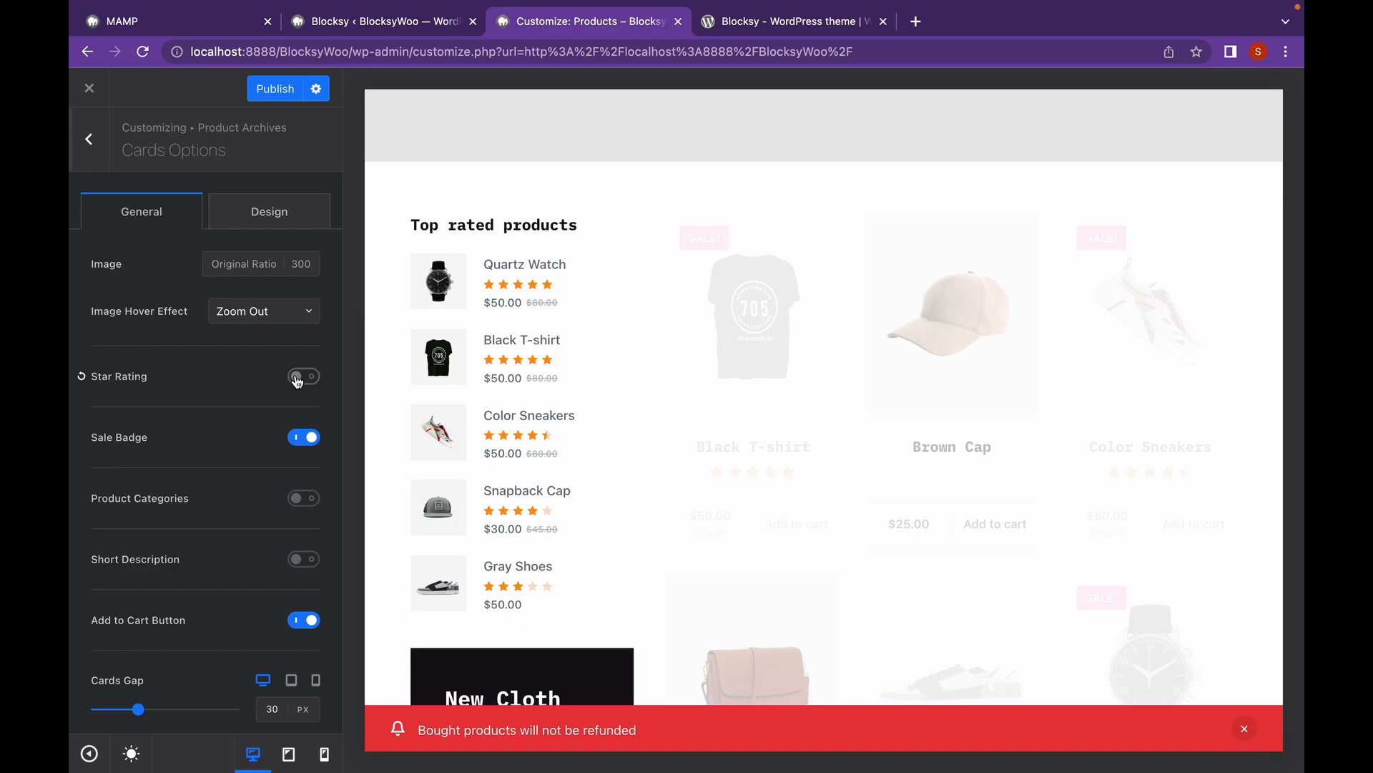
scroll(309, 393, down, 1)
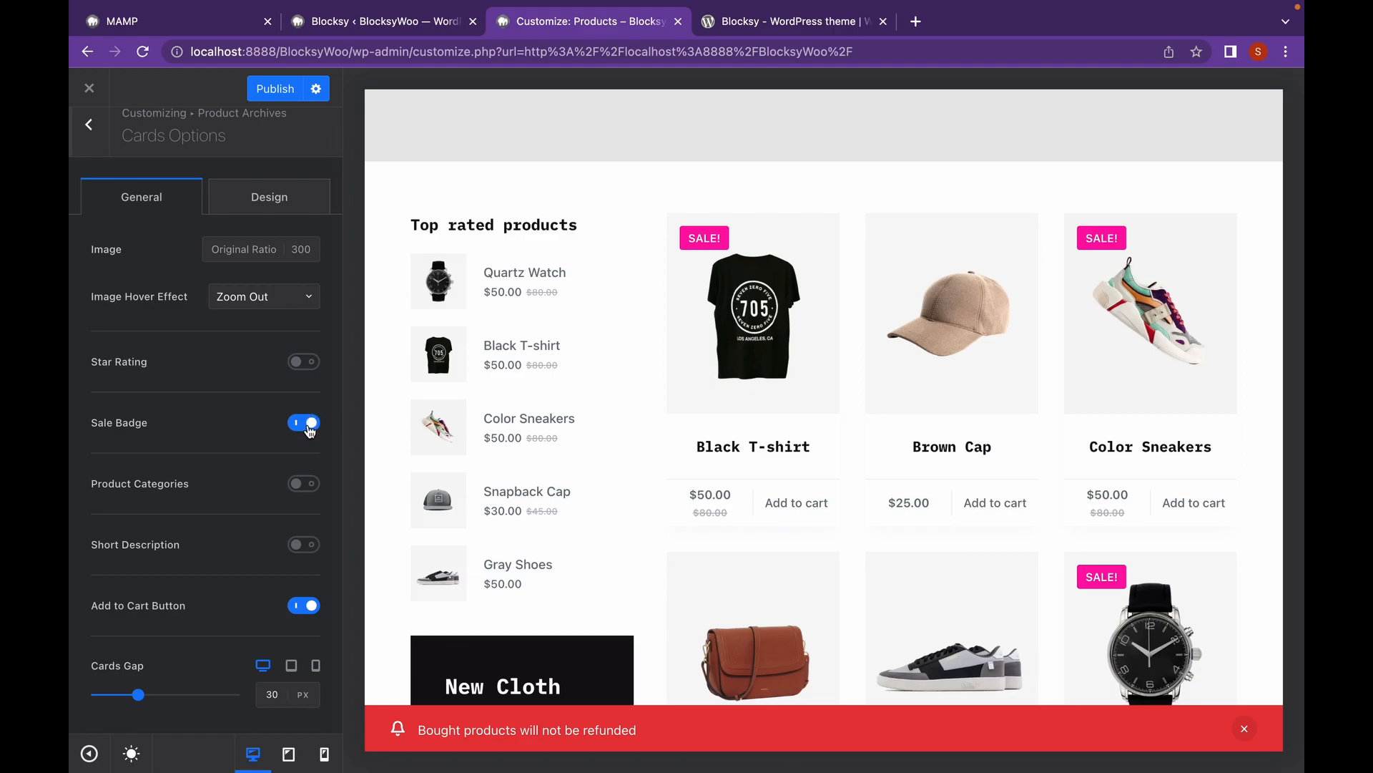
Try showing Product Categories and Short Description on the product cards, check the preview, and turn both off again.
click(303, 485)
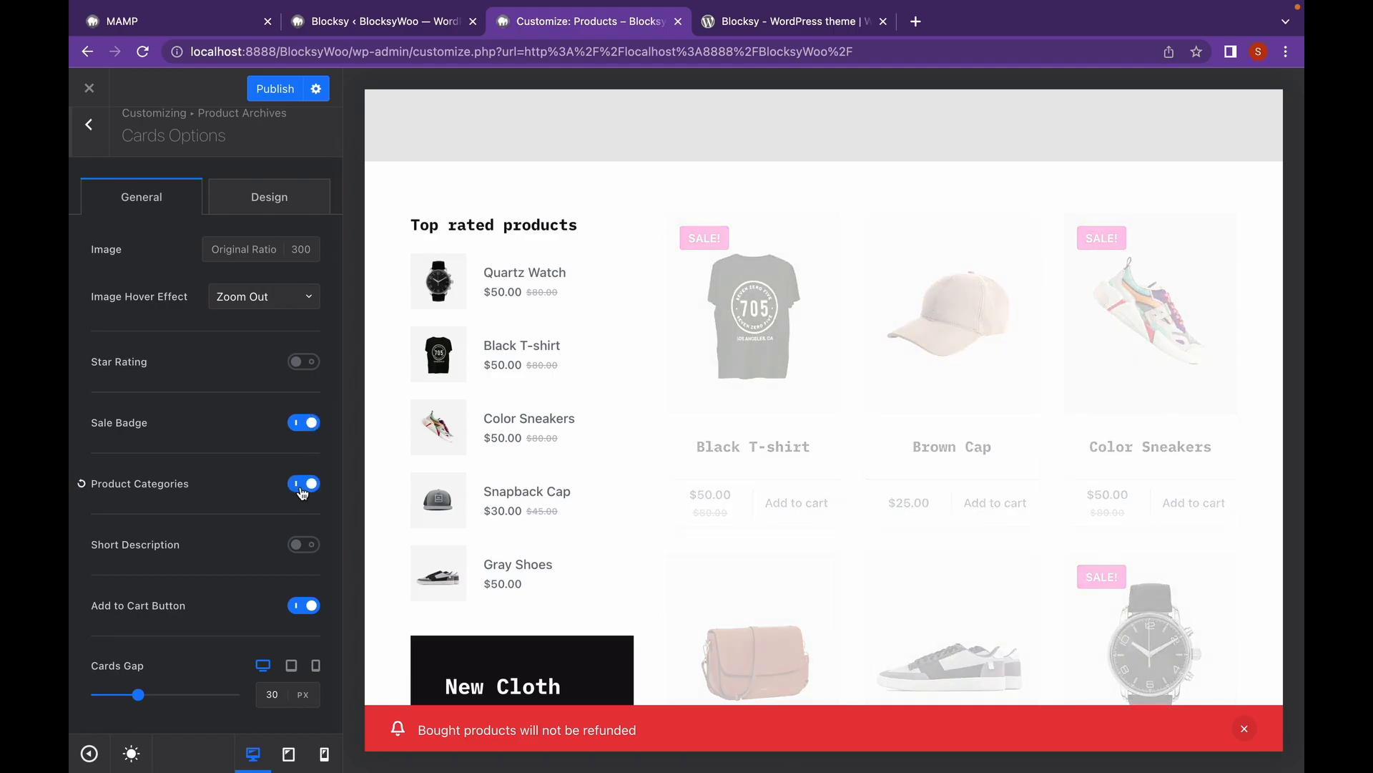
click(301, 545)
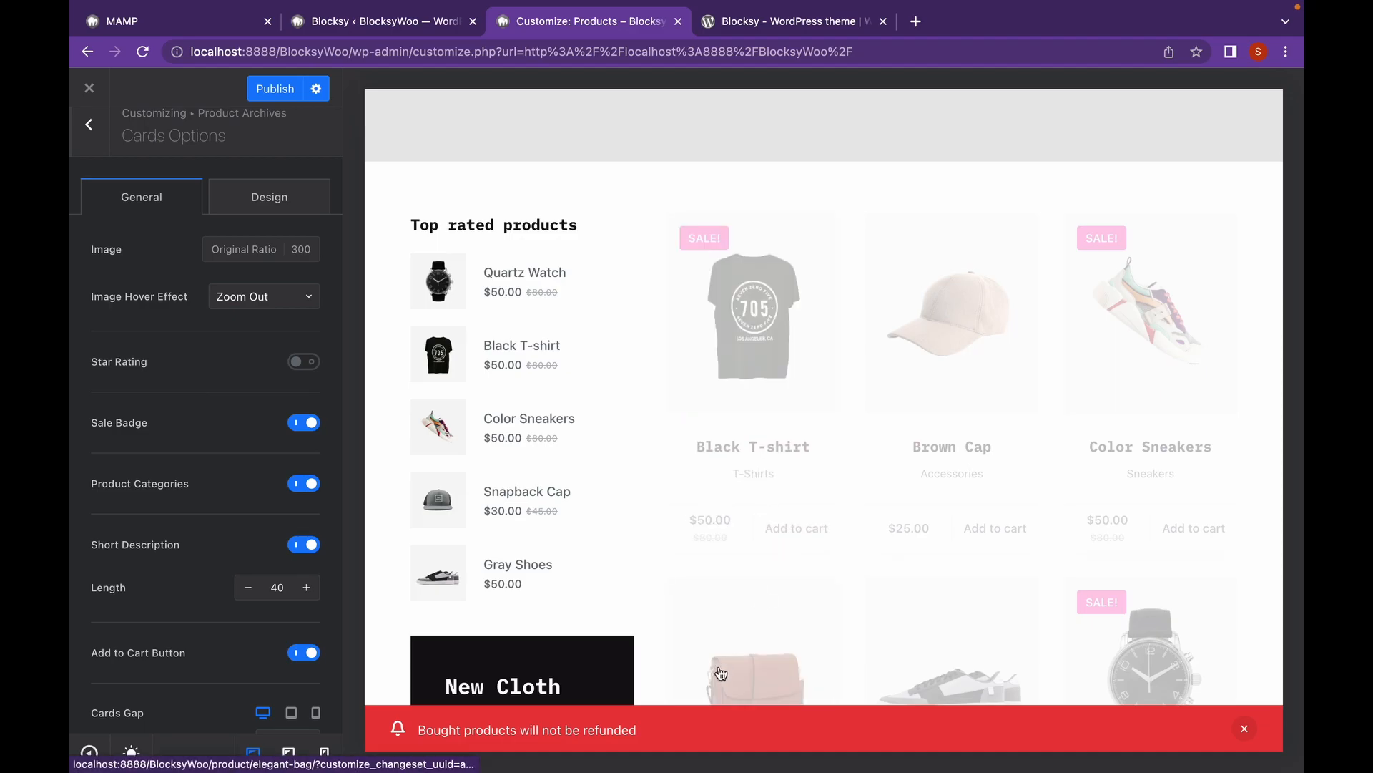
scroll(758, 558, down, 4)
scroll(750, 545, up, 1)
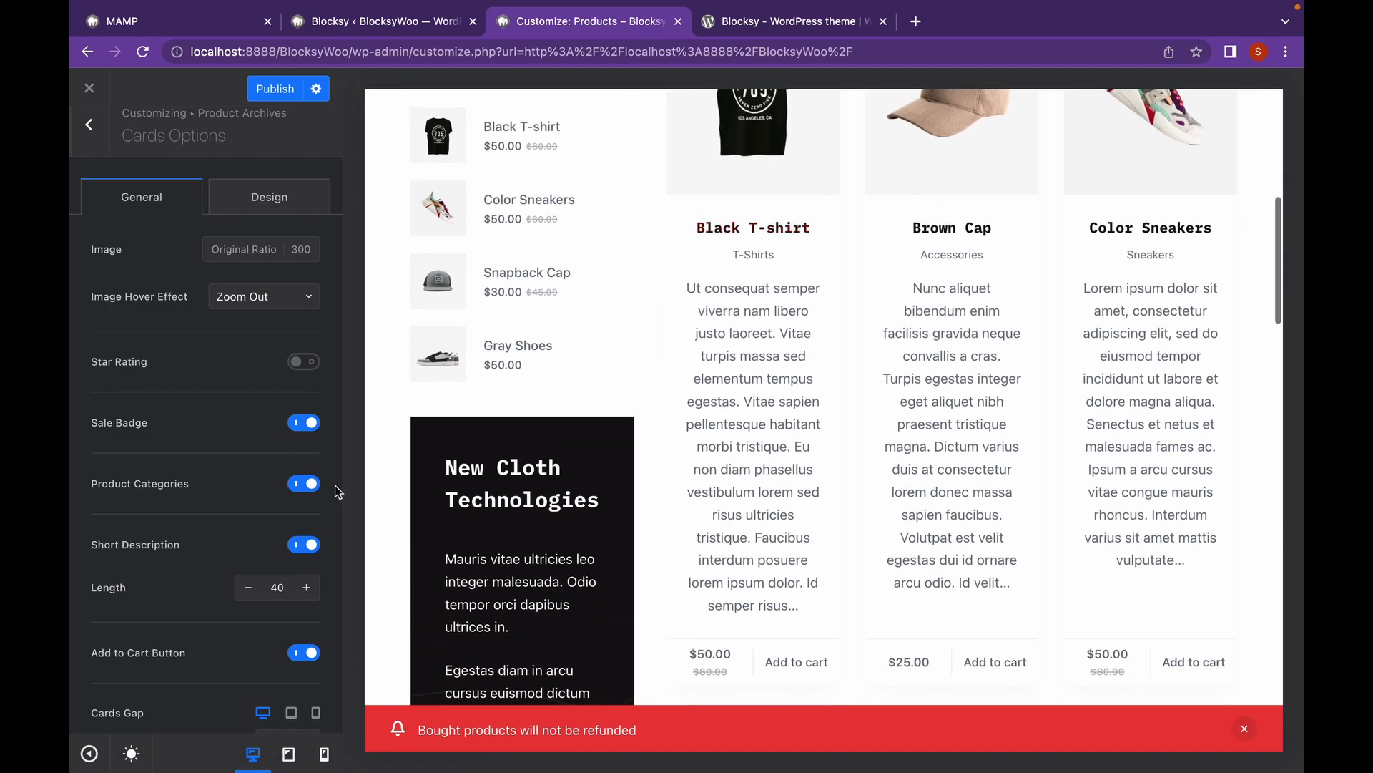
click(304, 545)
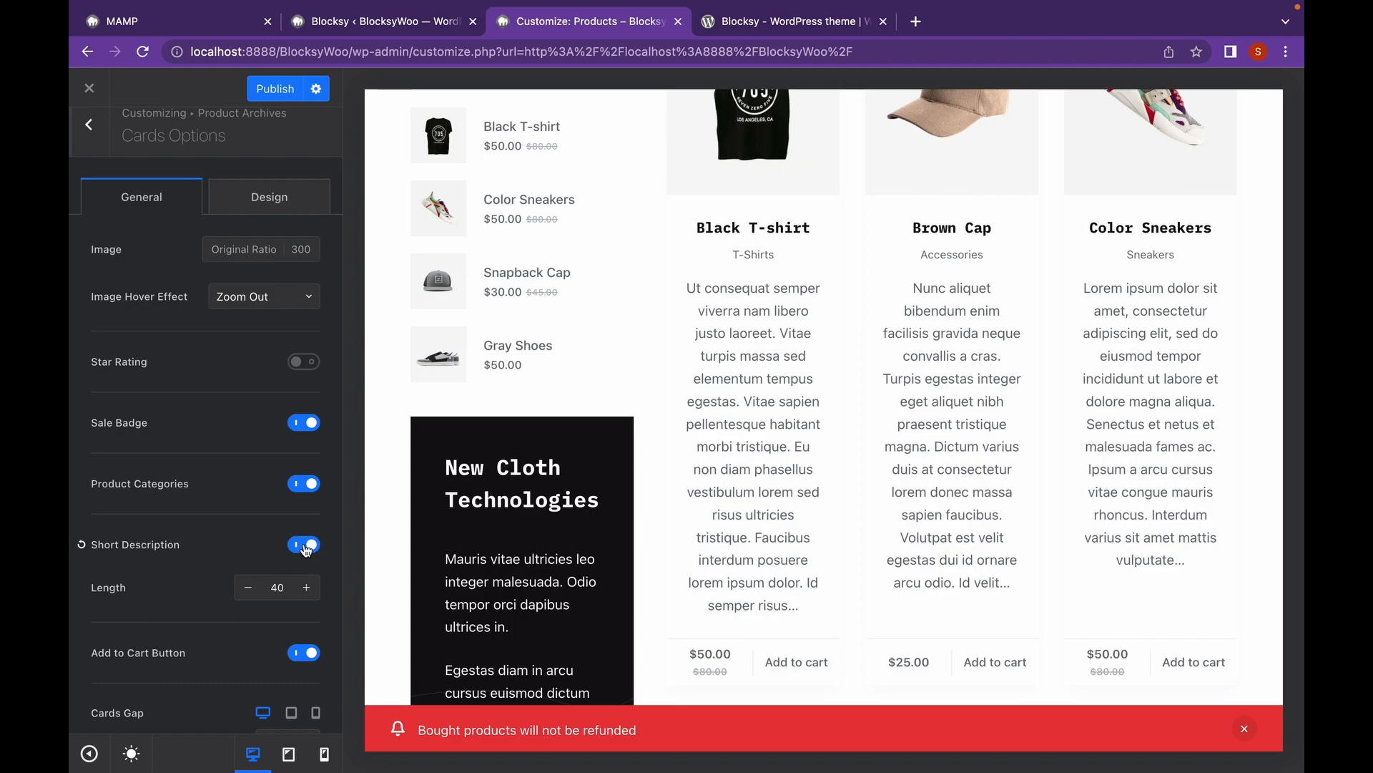
click(310, 492)
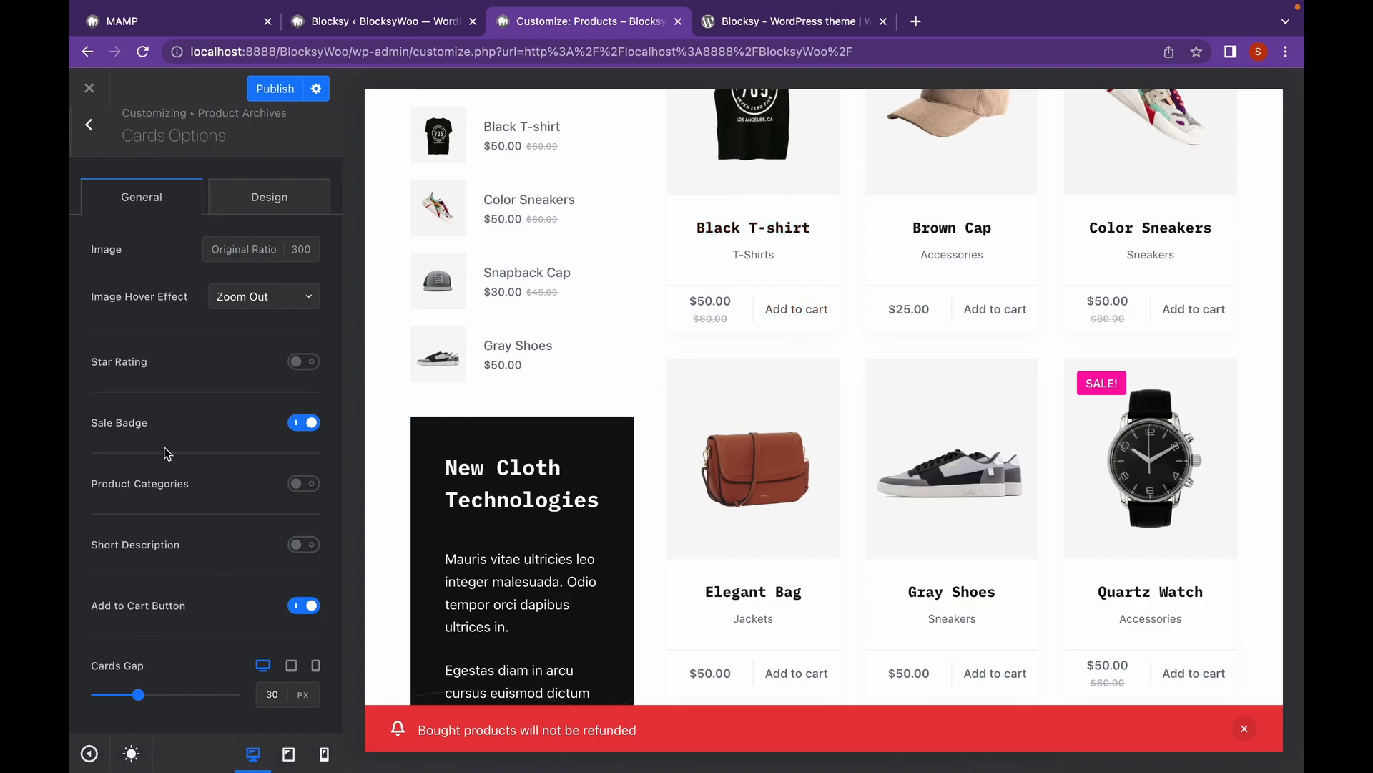
Review the product card design options for title font, colors, card shadow and border radius, and return to Product Archives.
click(304, 194)
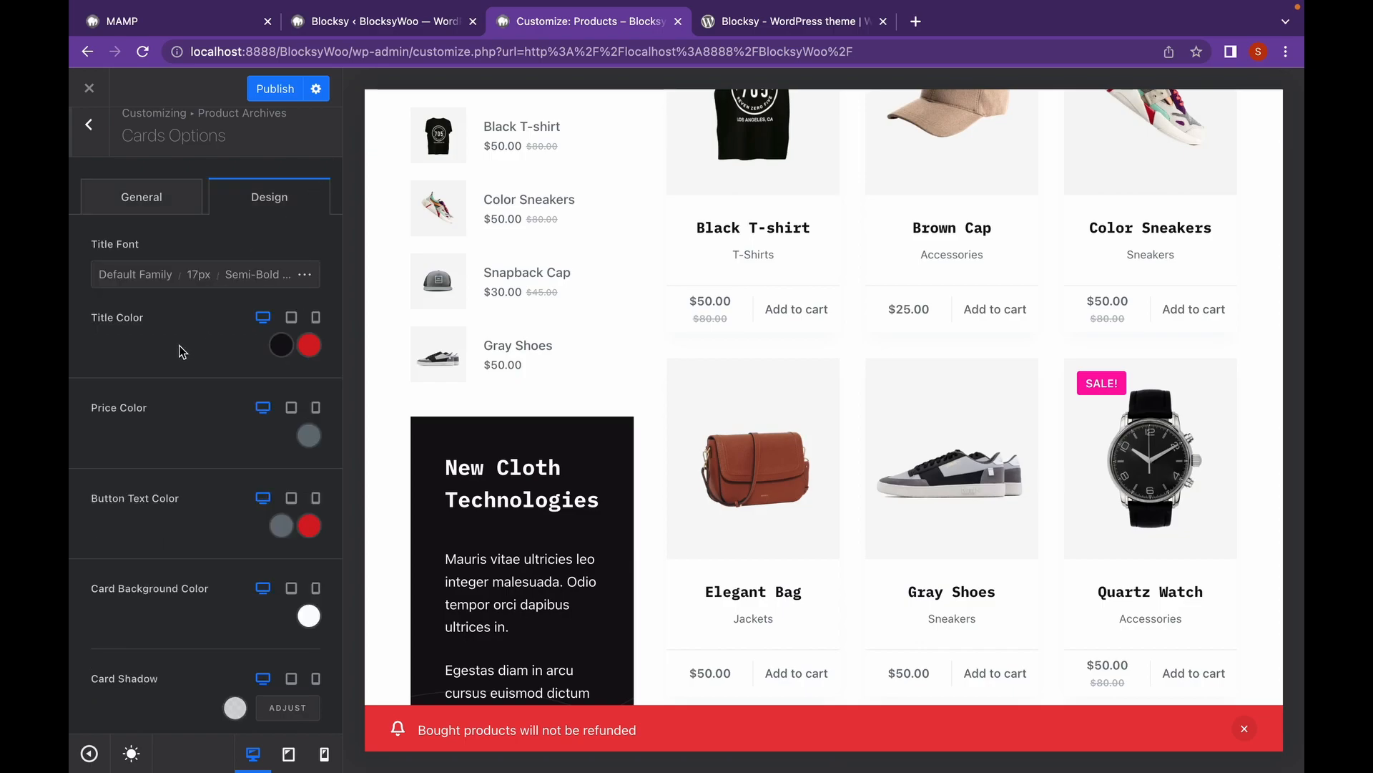
scroll(391, 380, up, 5)
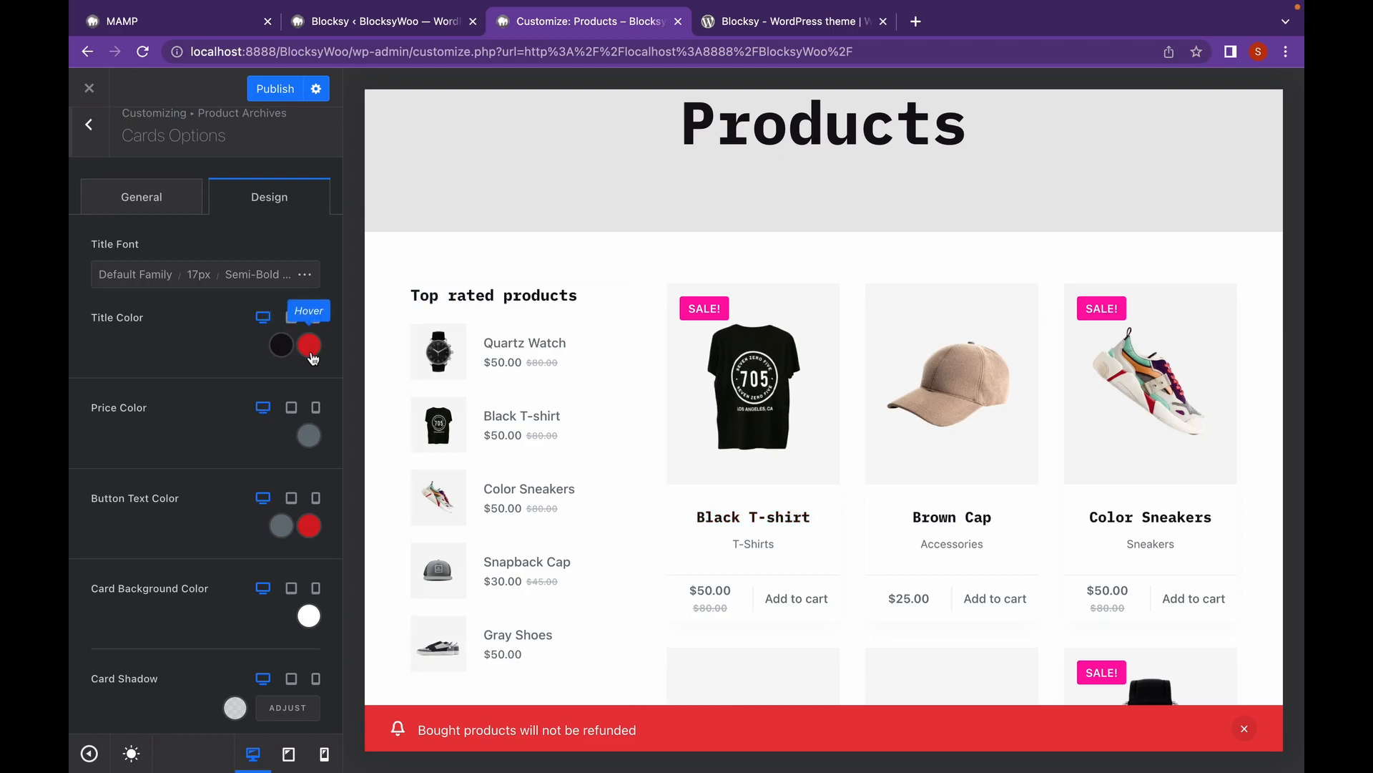
scroll(282, 409, down, 2)
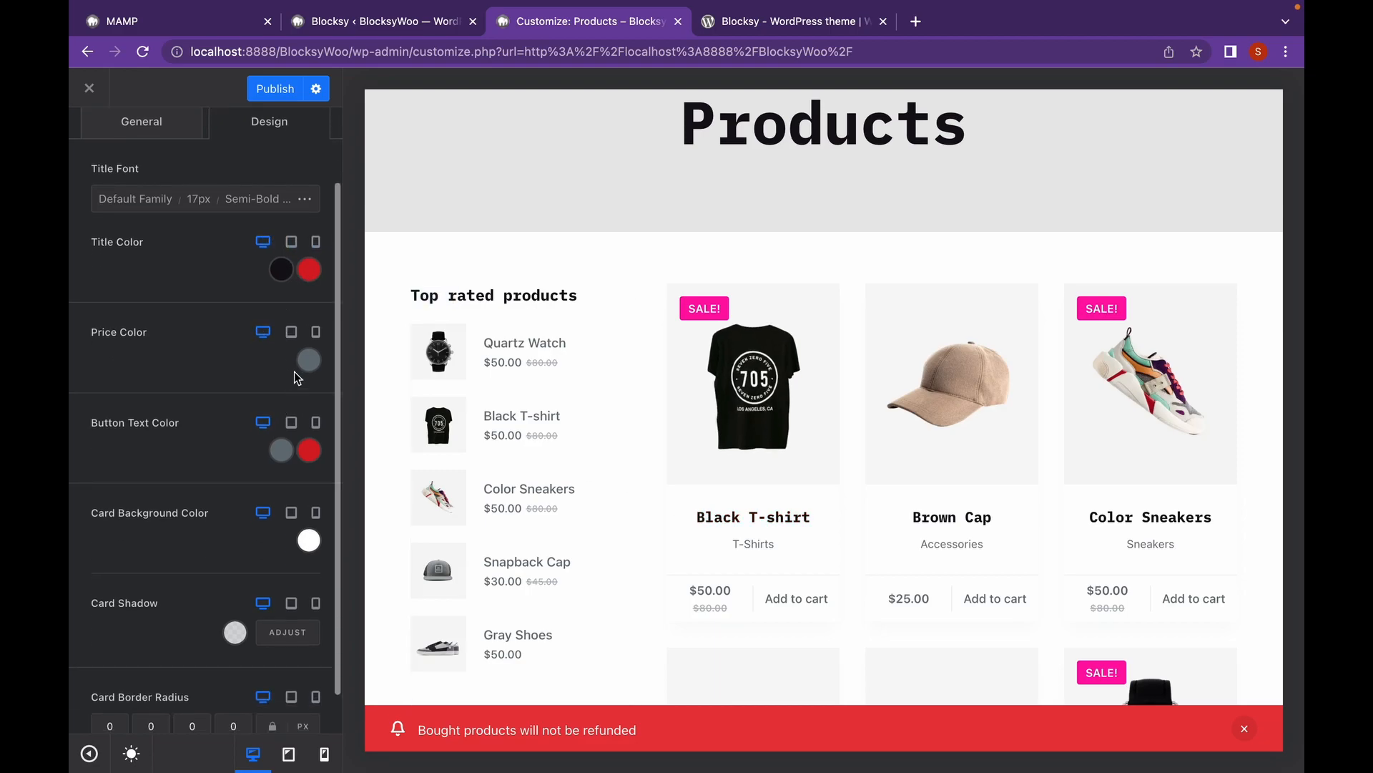
scroll(281, 449, down, 1)
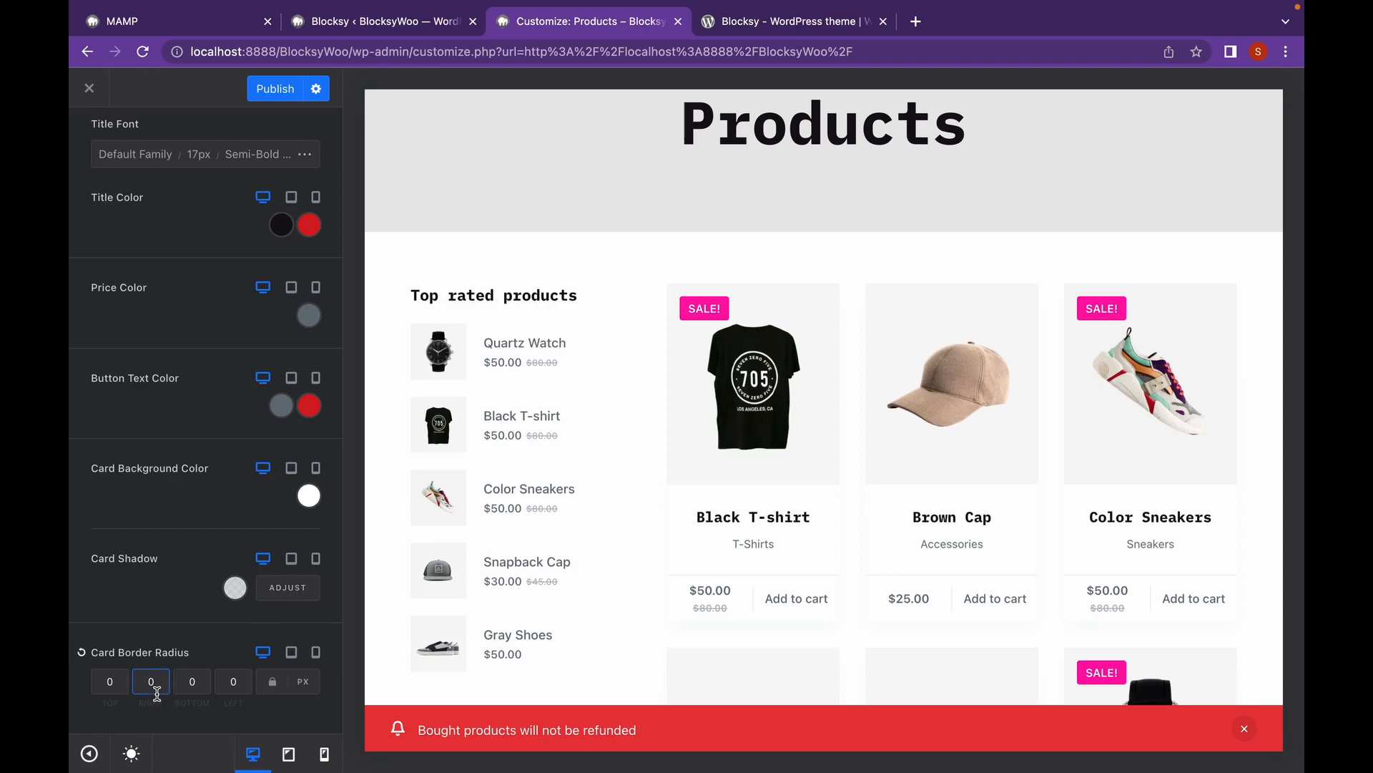
click(107, 673)
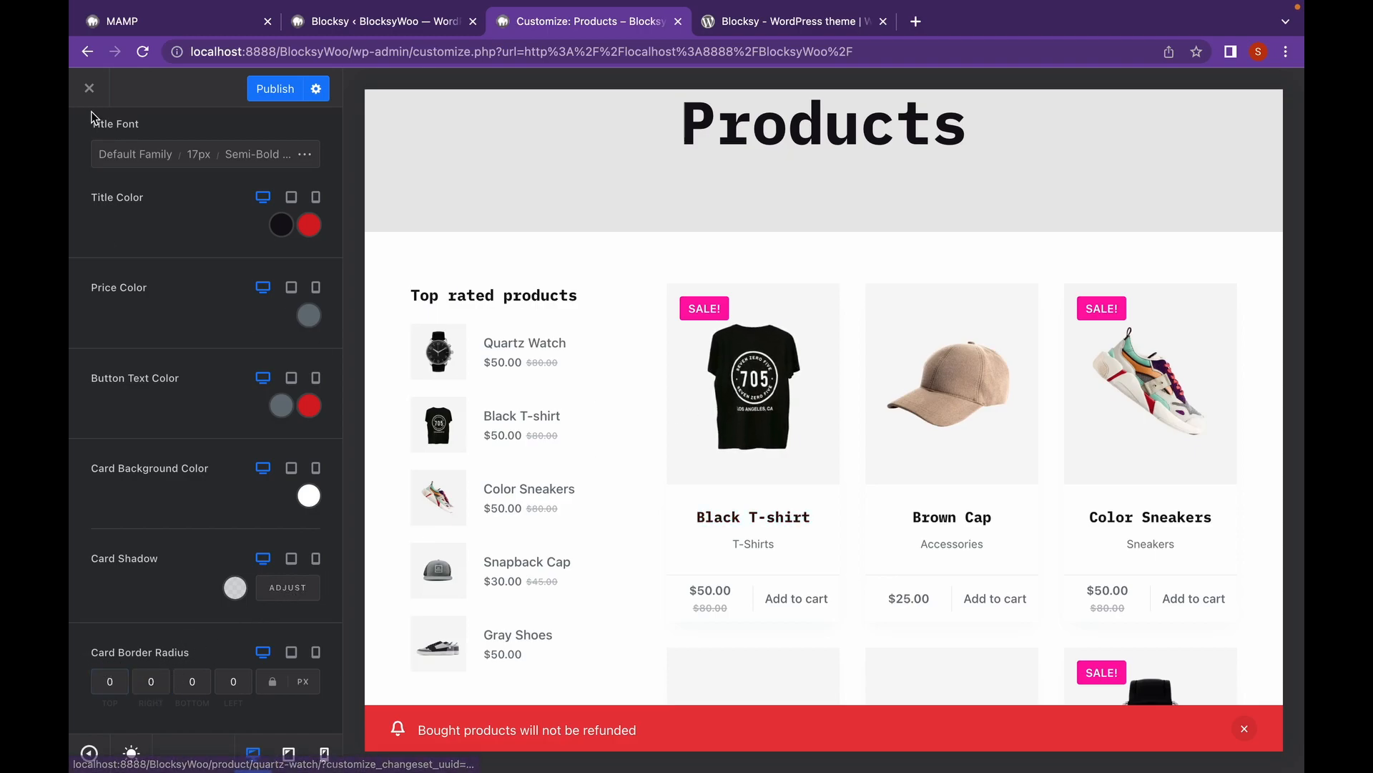
scroll(171, 189, up, 3)
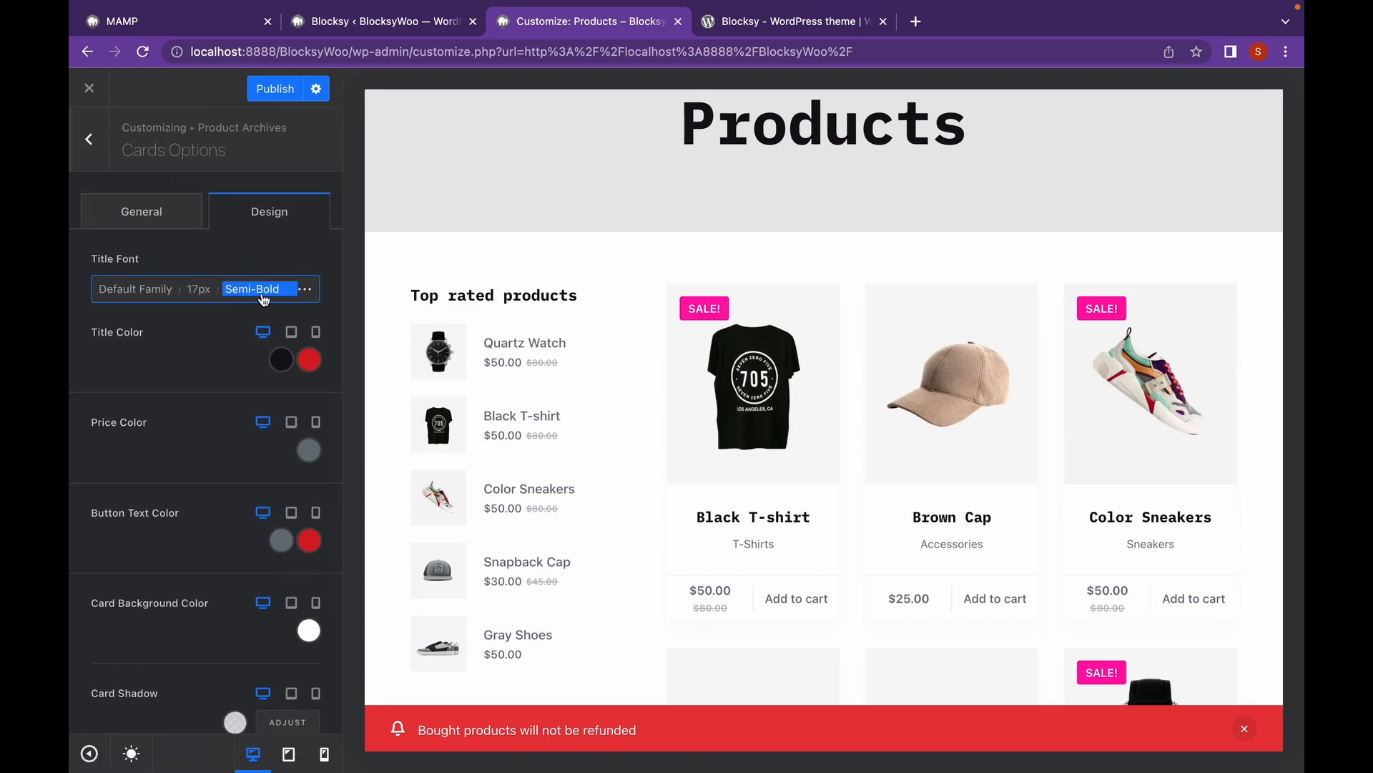
click(102, 153)
Enable Shop Sort for the product archive and look through the sorting choices in the preview.
scroll(154, 402, down, 1)
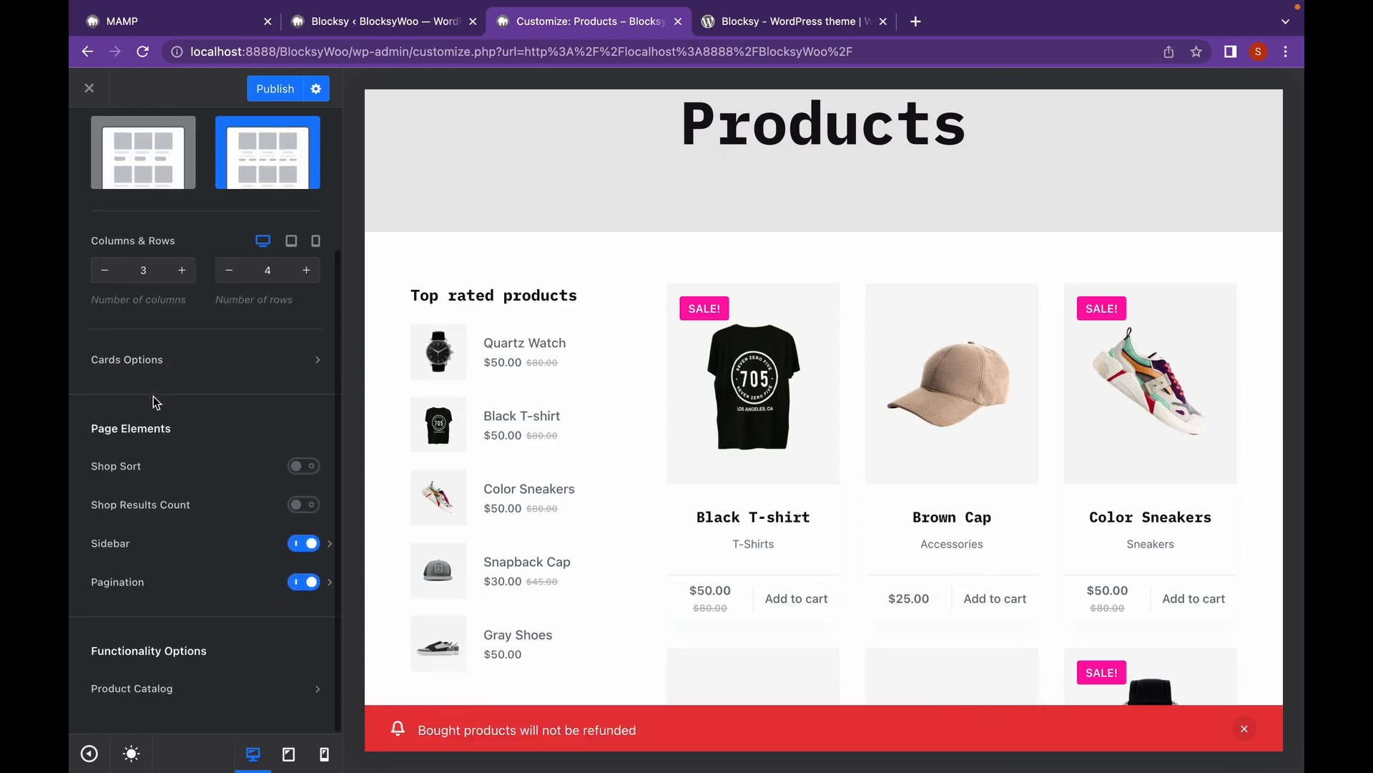
click(302, 469)
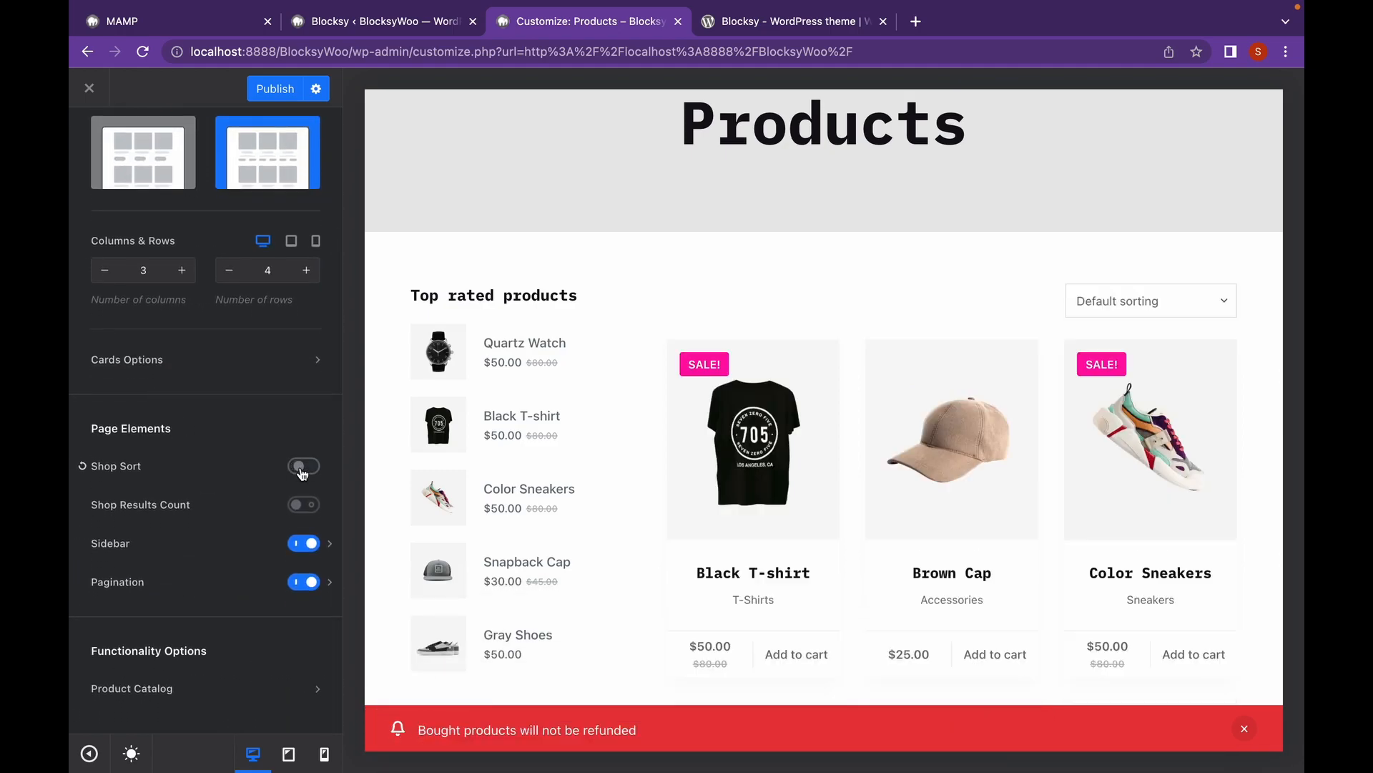
click(1090, 315)
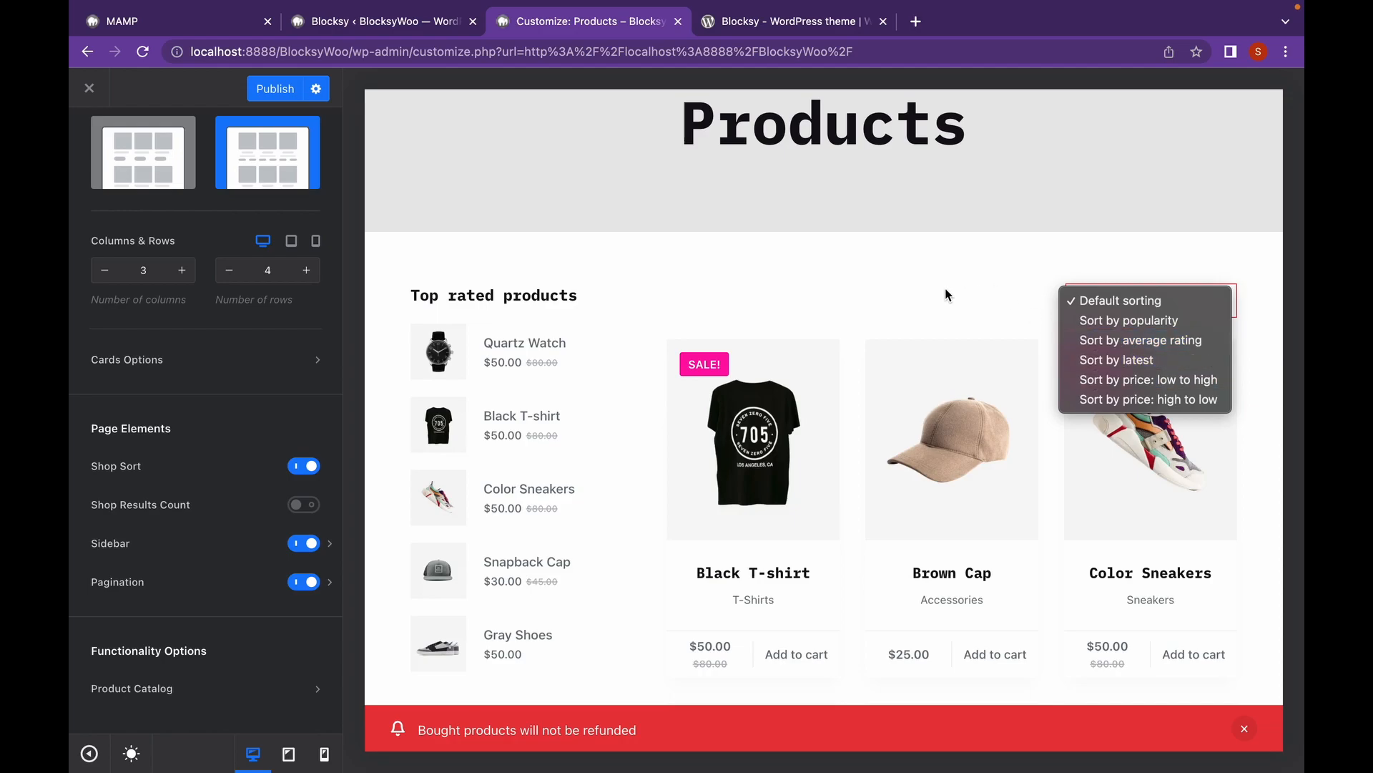
click(301, 468)
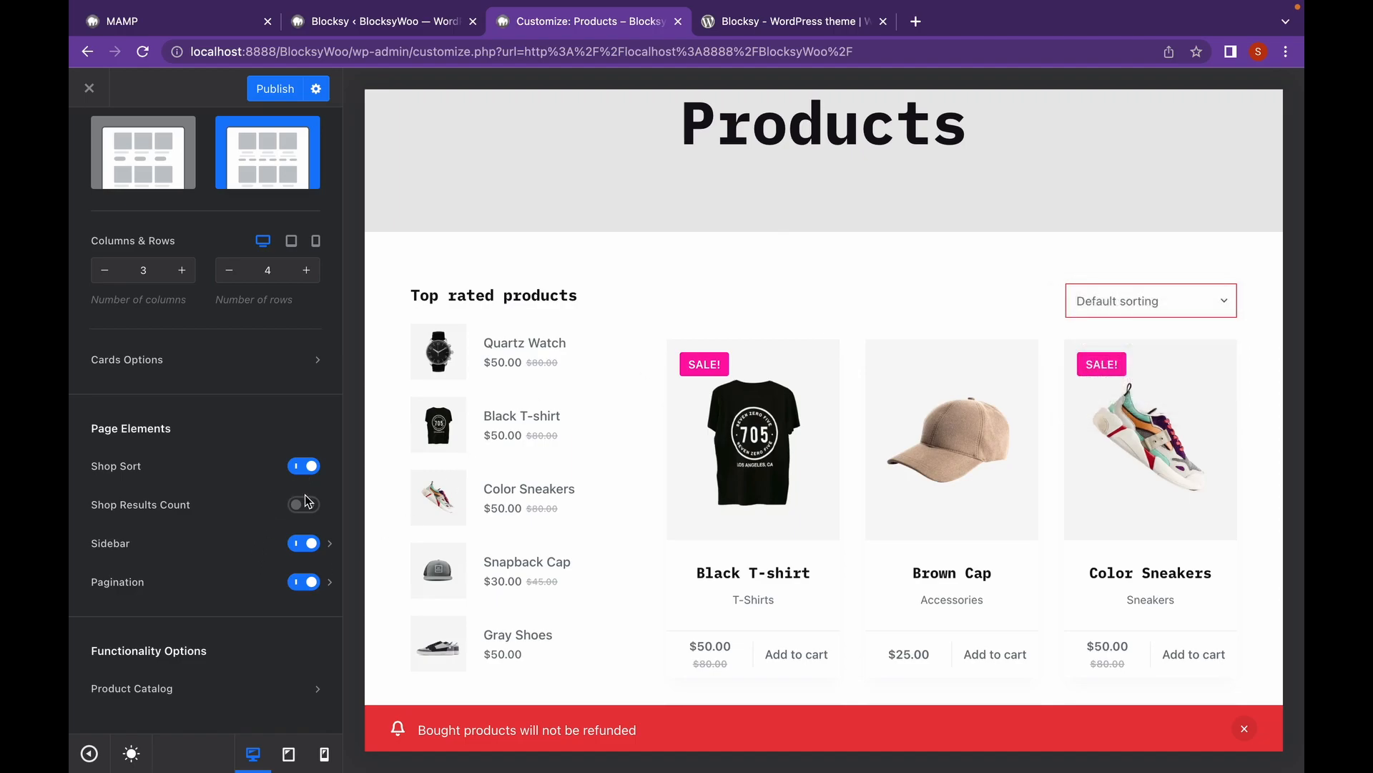
Enable Shop Results Count and check the results text above the products in the preview.
click(305, 501)
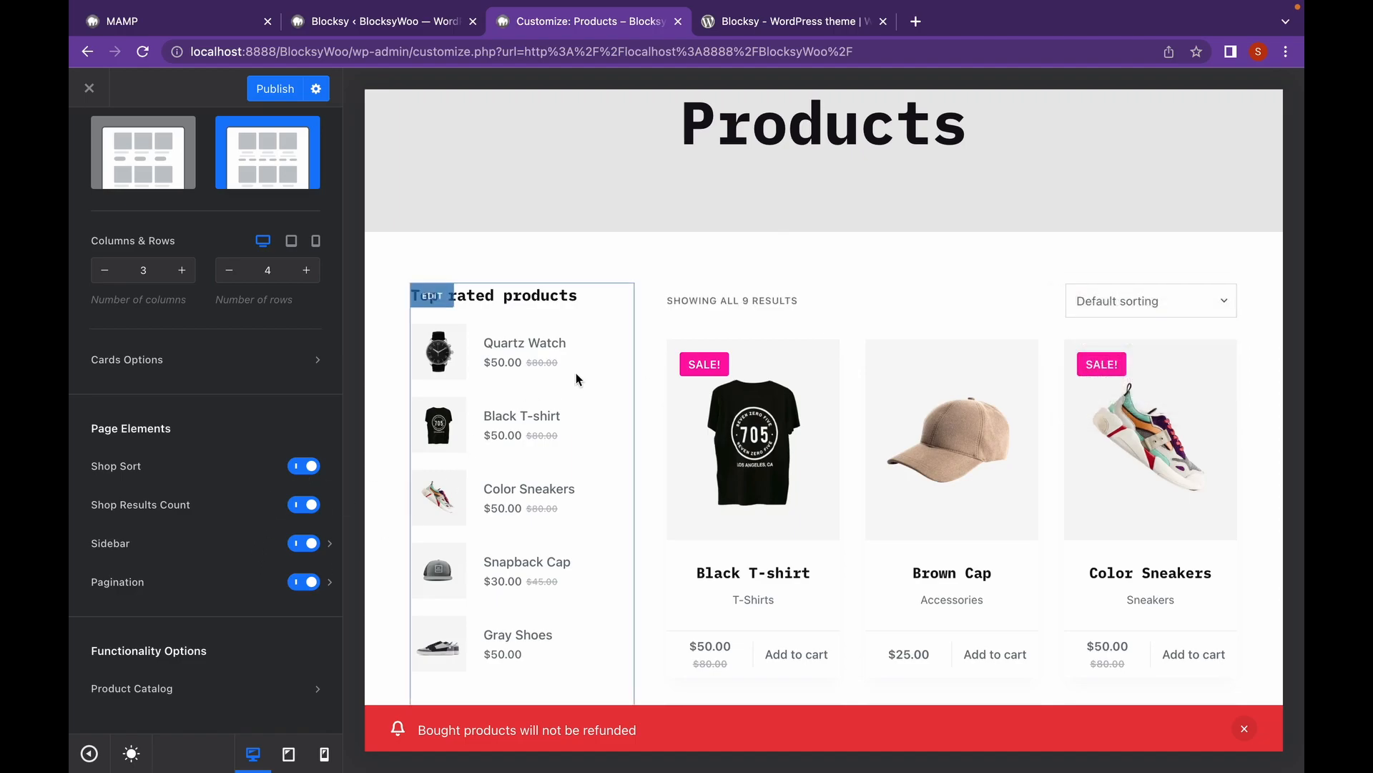
double_click(751, 302)
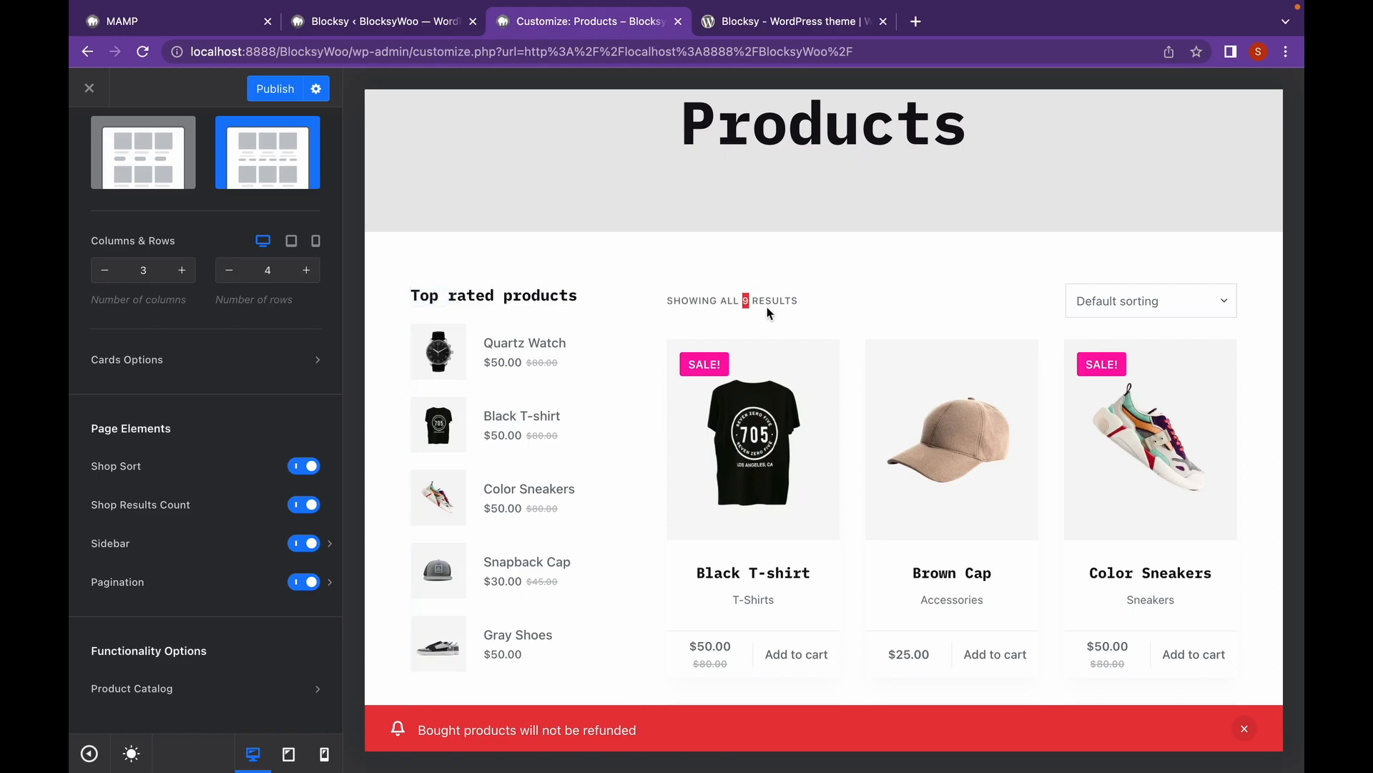
drag(793, 300, 664, 309)
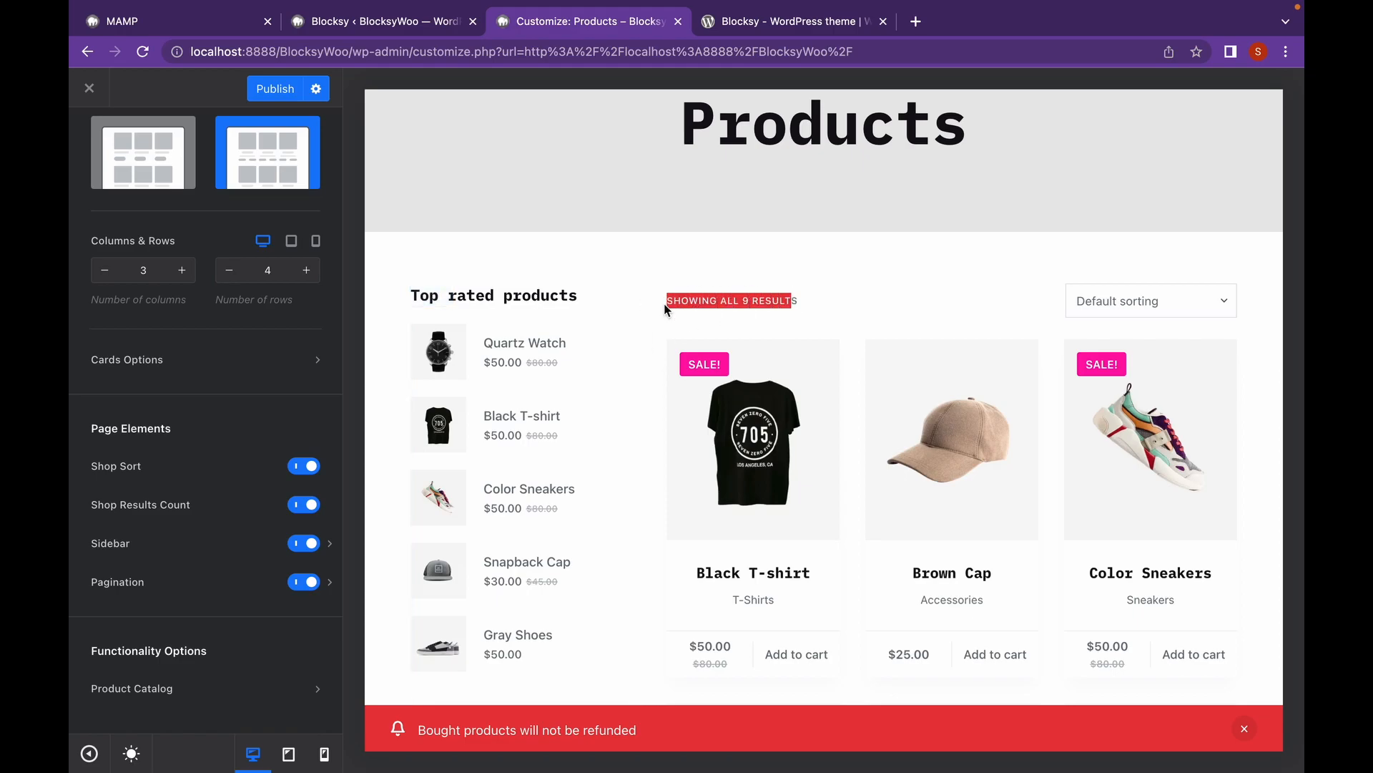
click(804, 310)
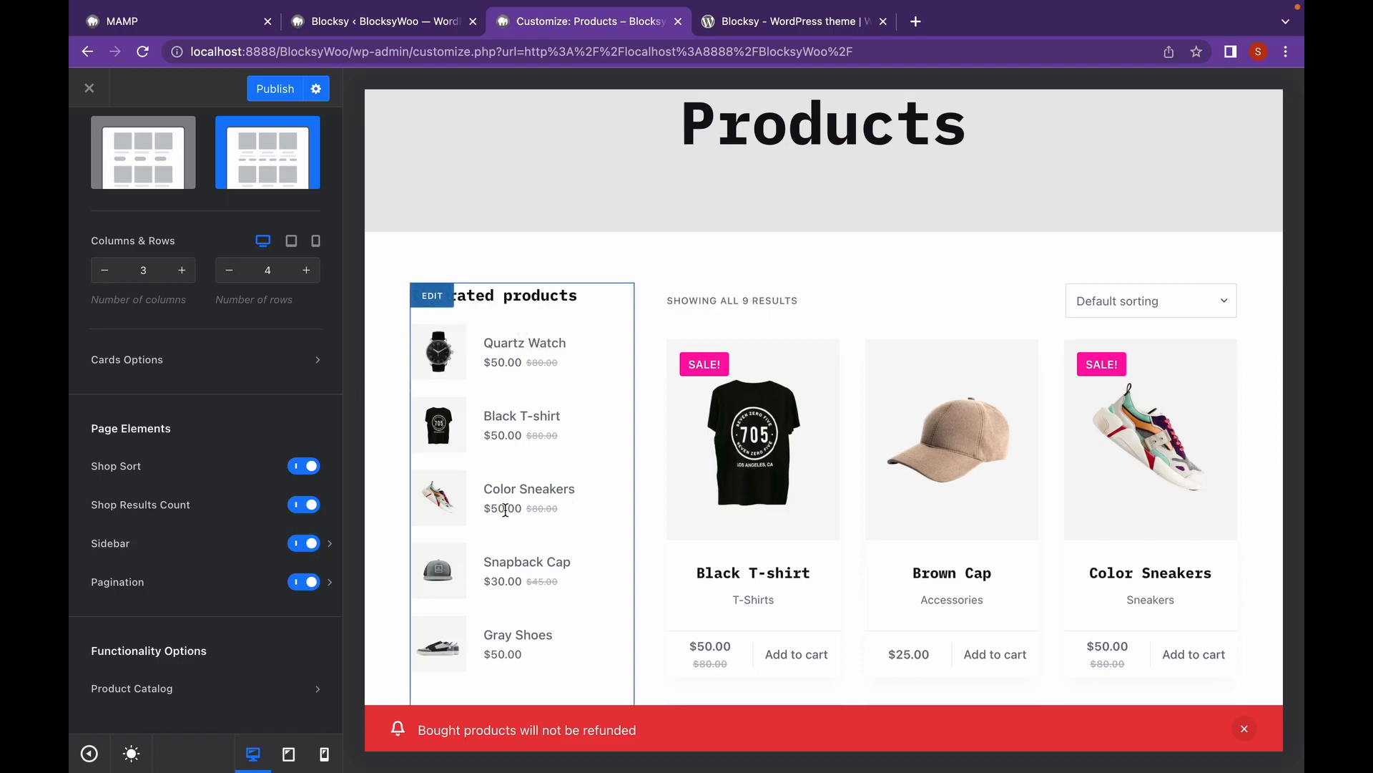
Review the Sidebar position choices and the Pagination type, visibility and design options, leaving them as they are.
click(316, 557)
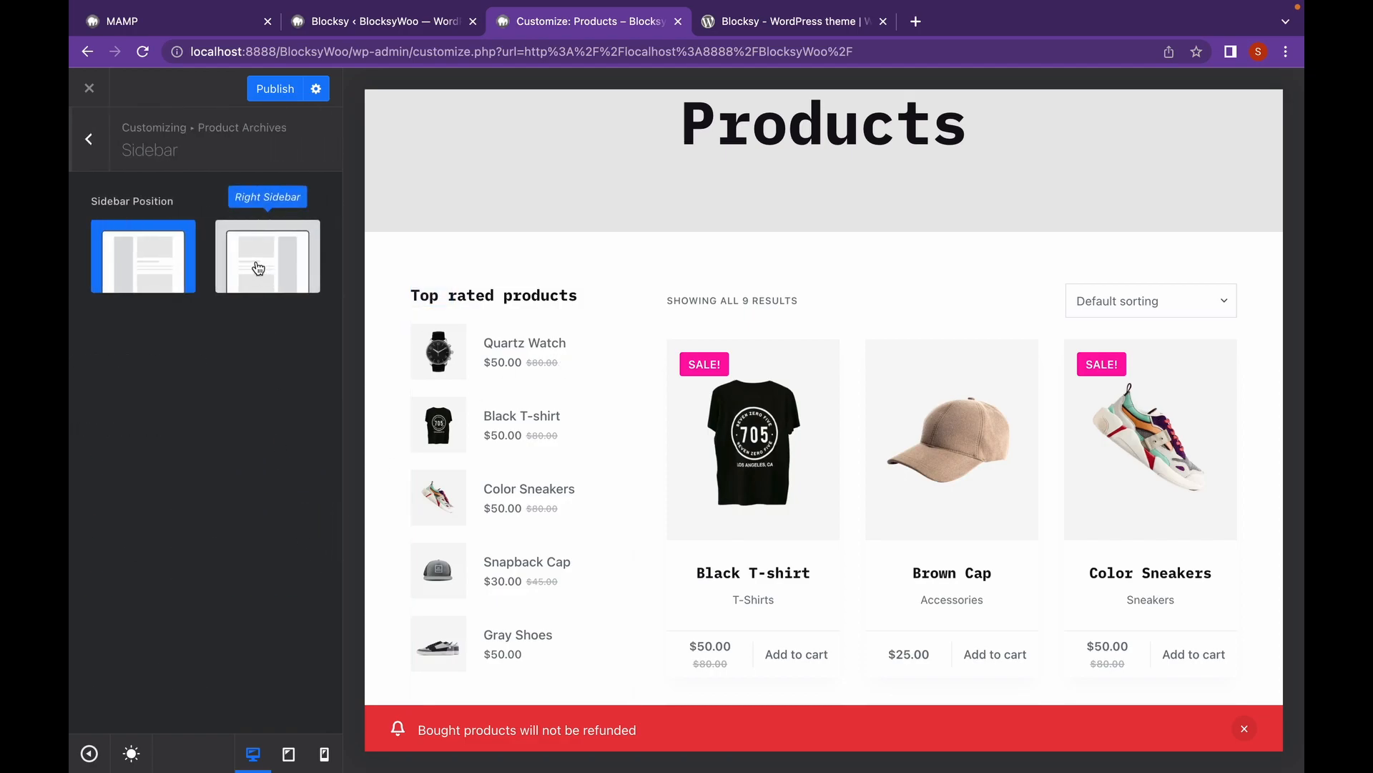
click(89, 139)
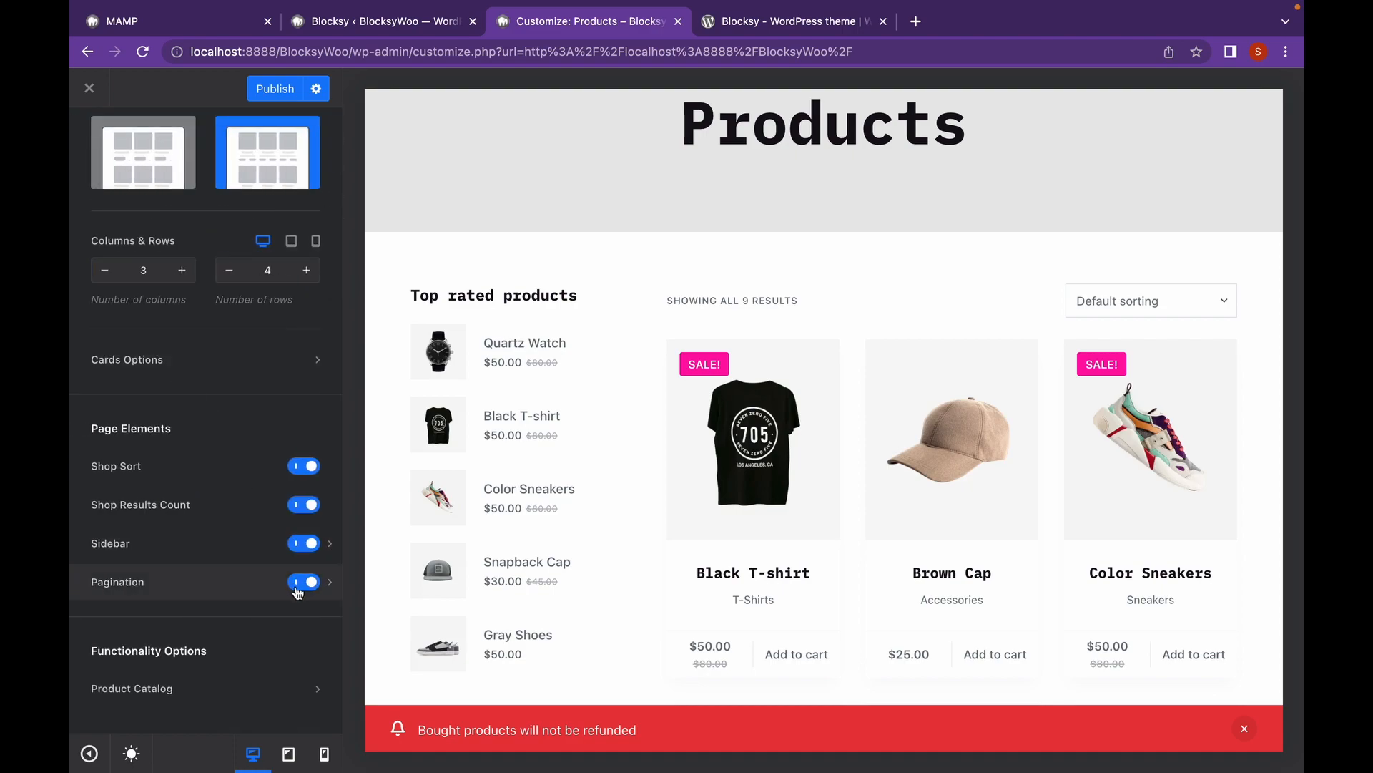
click(332, 589)
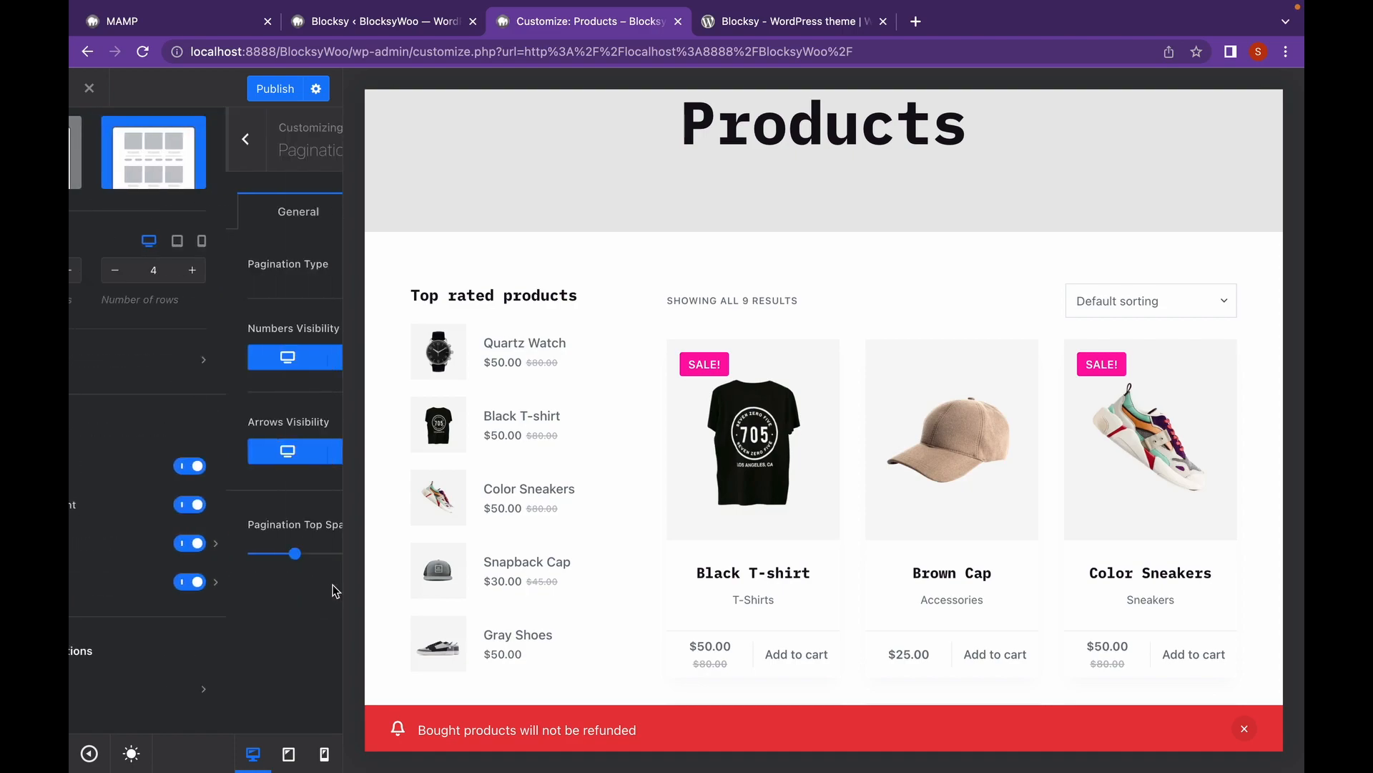
scroll(543, 462, down, 10)
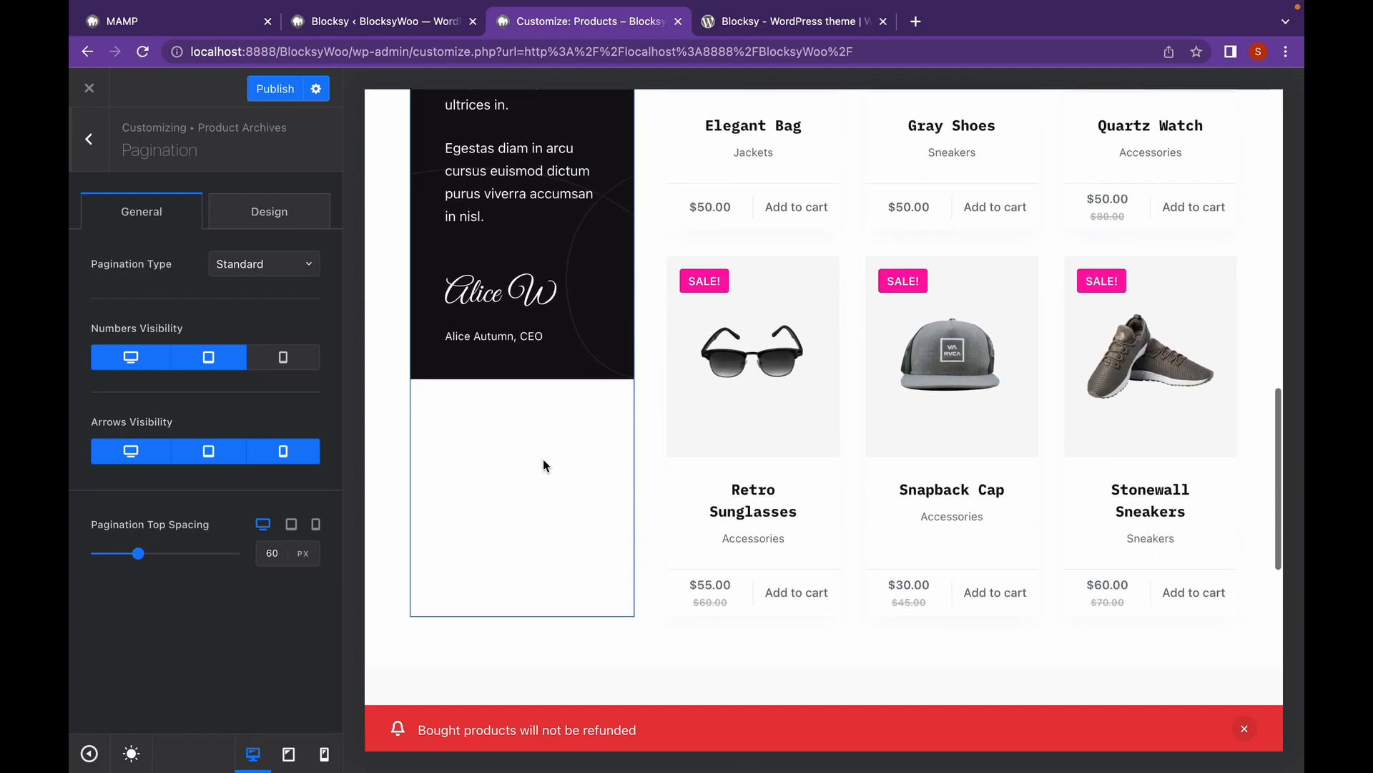
click(299, 265)
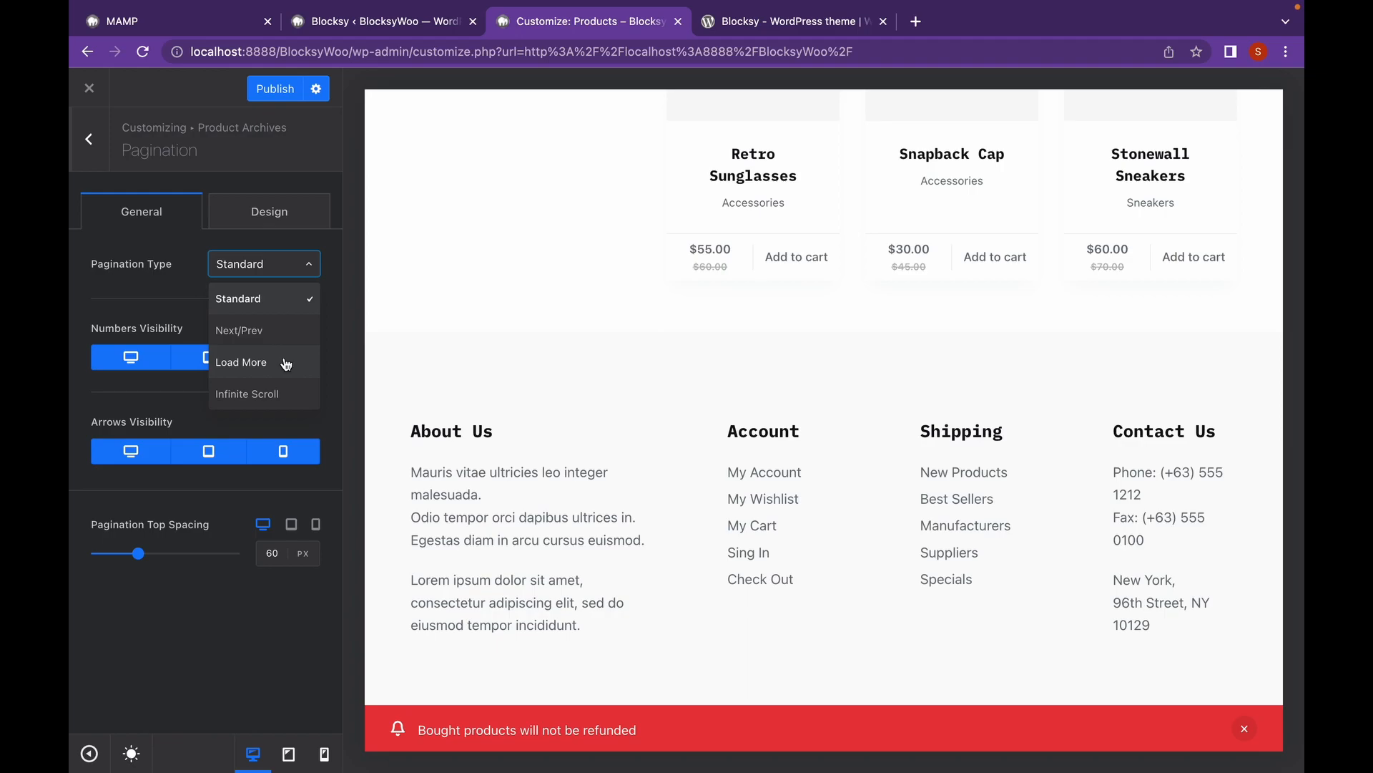
click(205, 640)
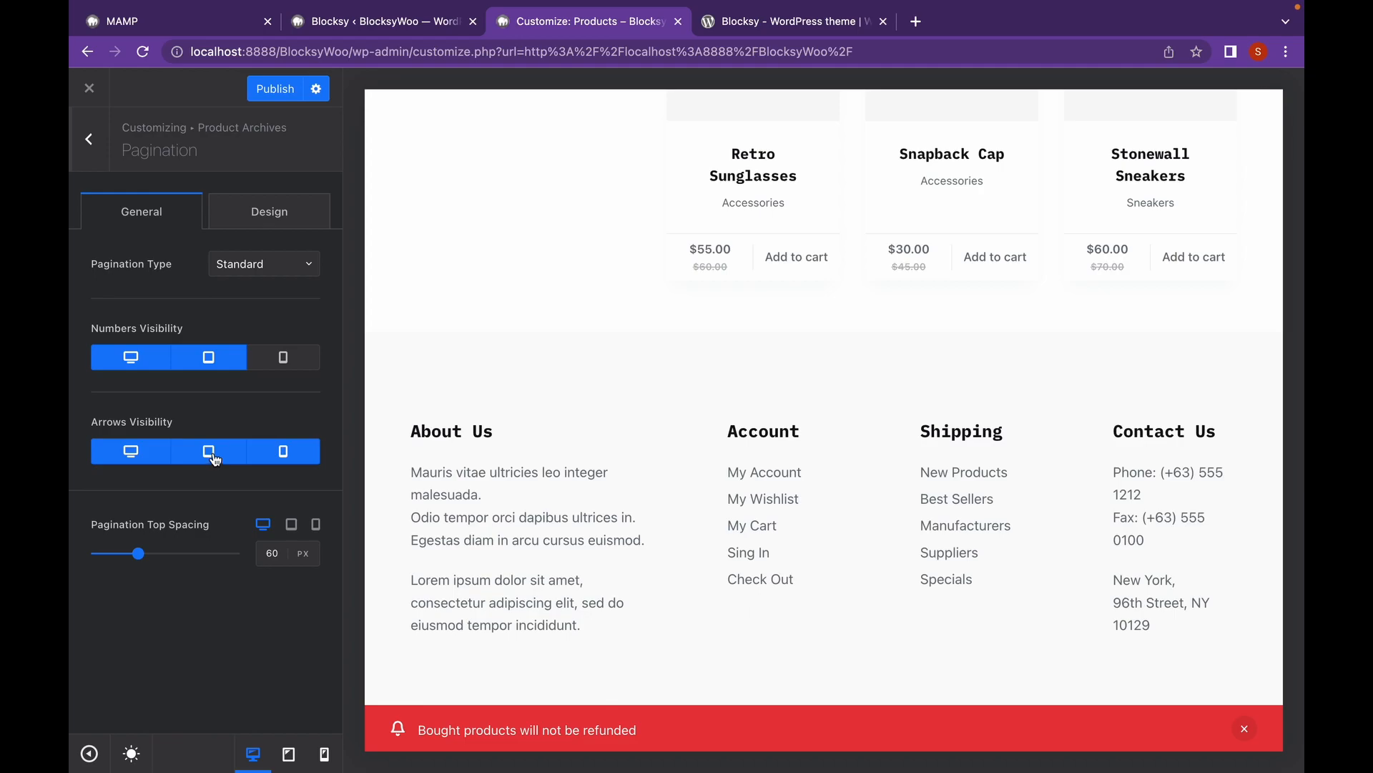
click(261, 215)
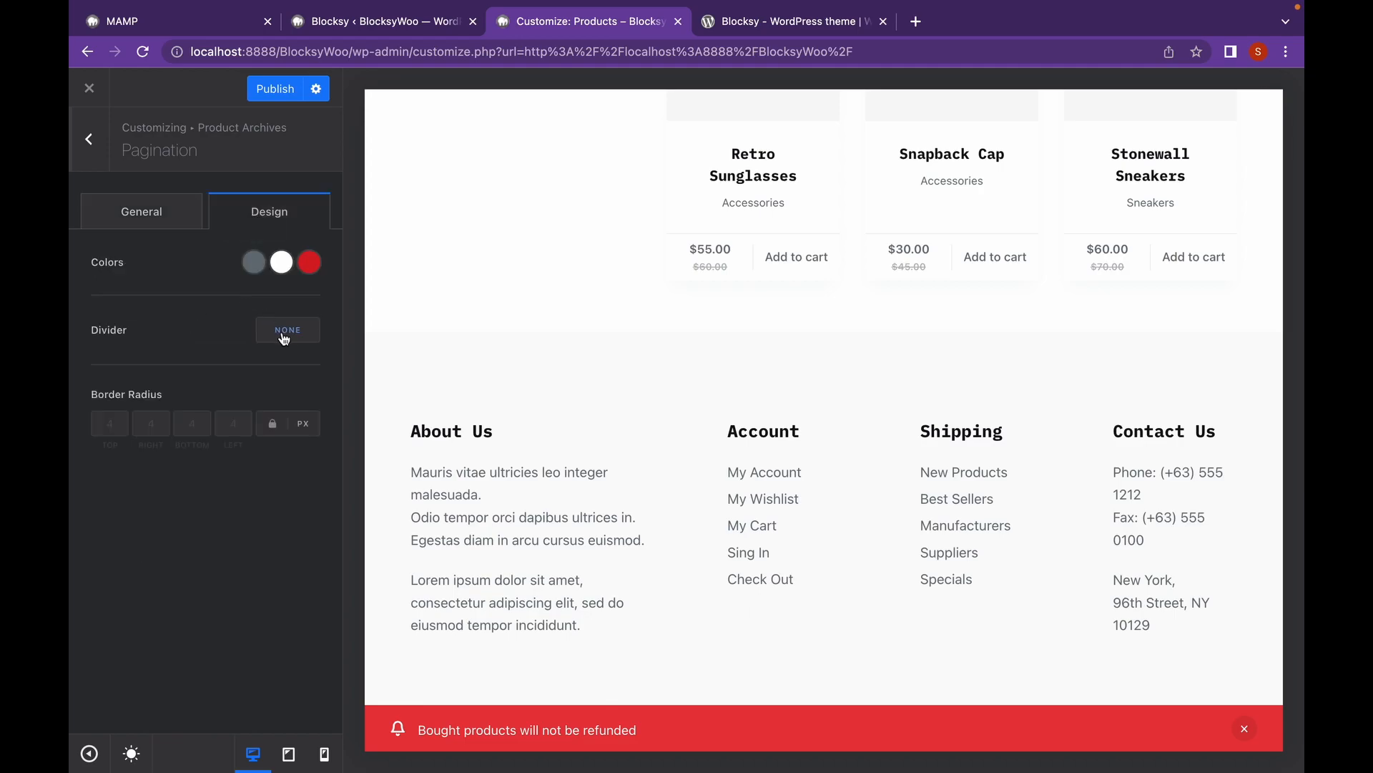
click(89, 139)
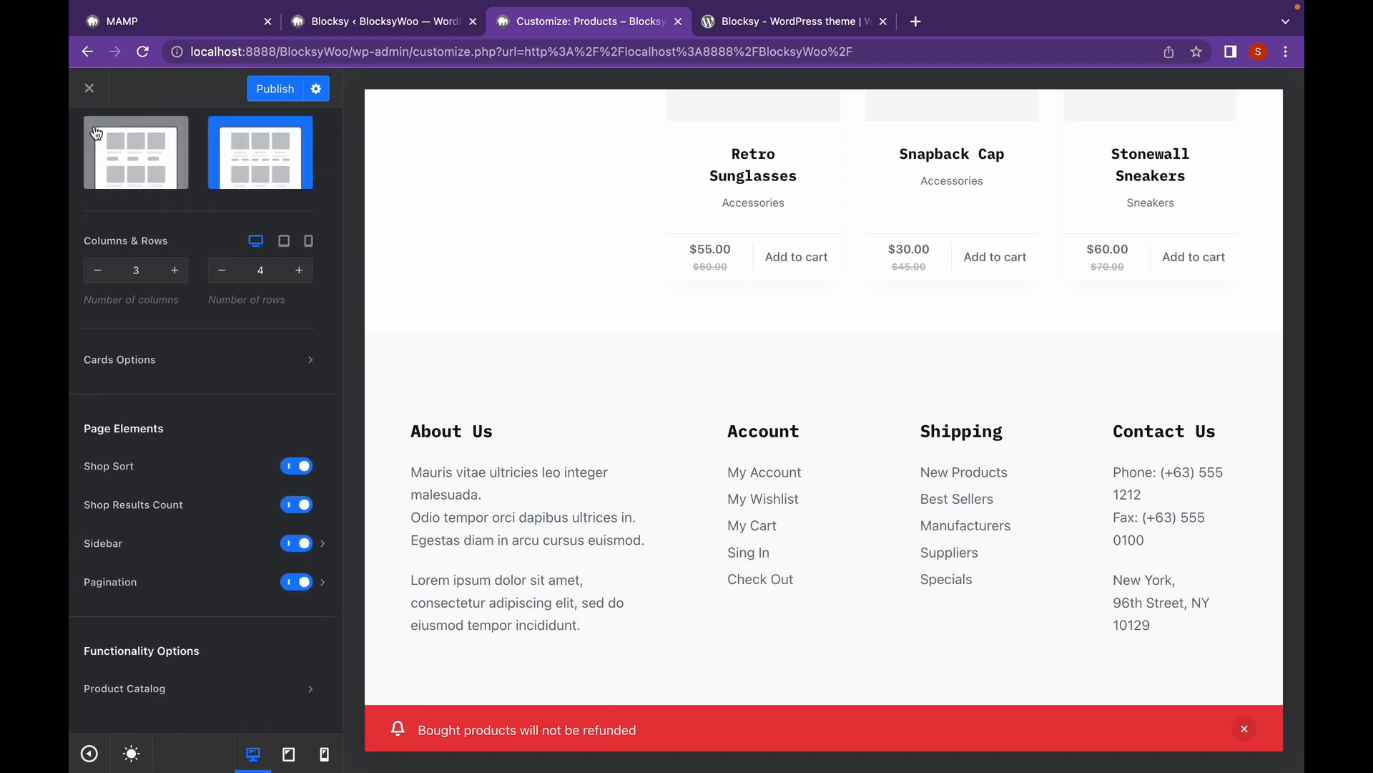
Review the Product Catalog display and default sorting options, and return from Product Archives to the main customizer sections.
click(191, 691)
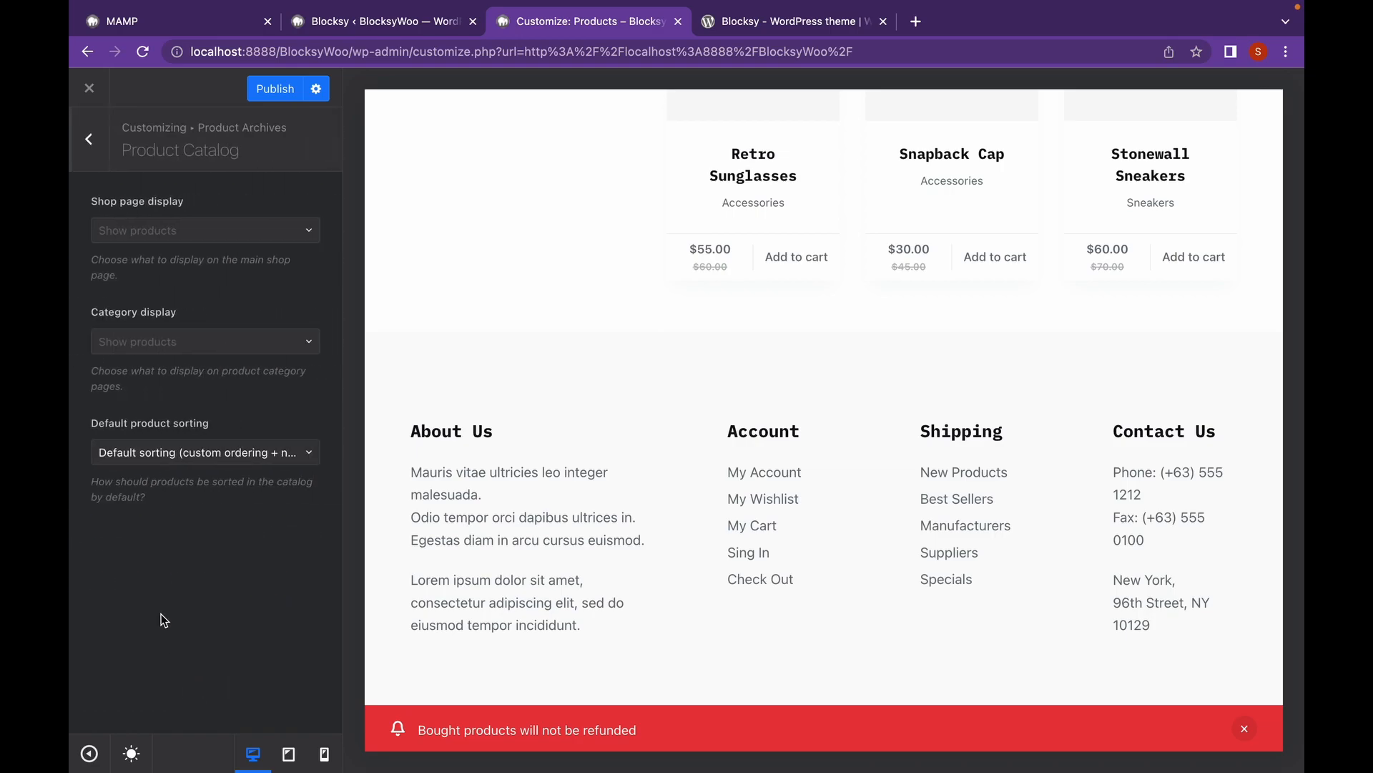
click(89, 139)
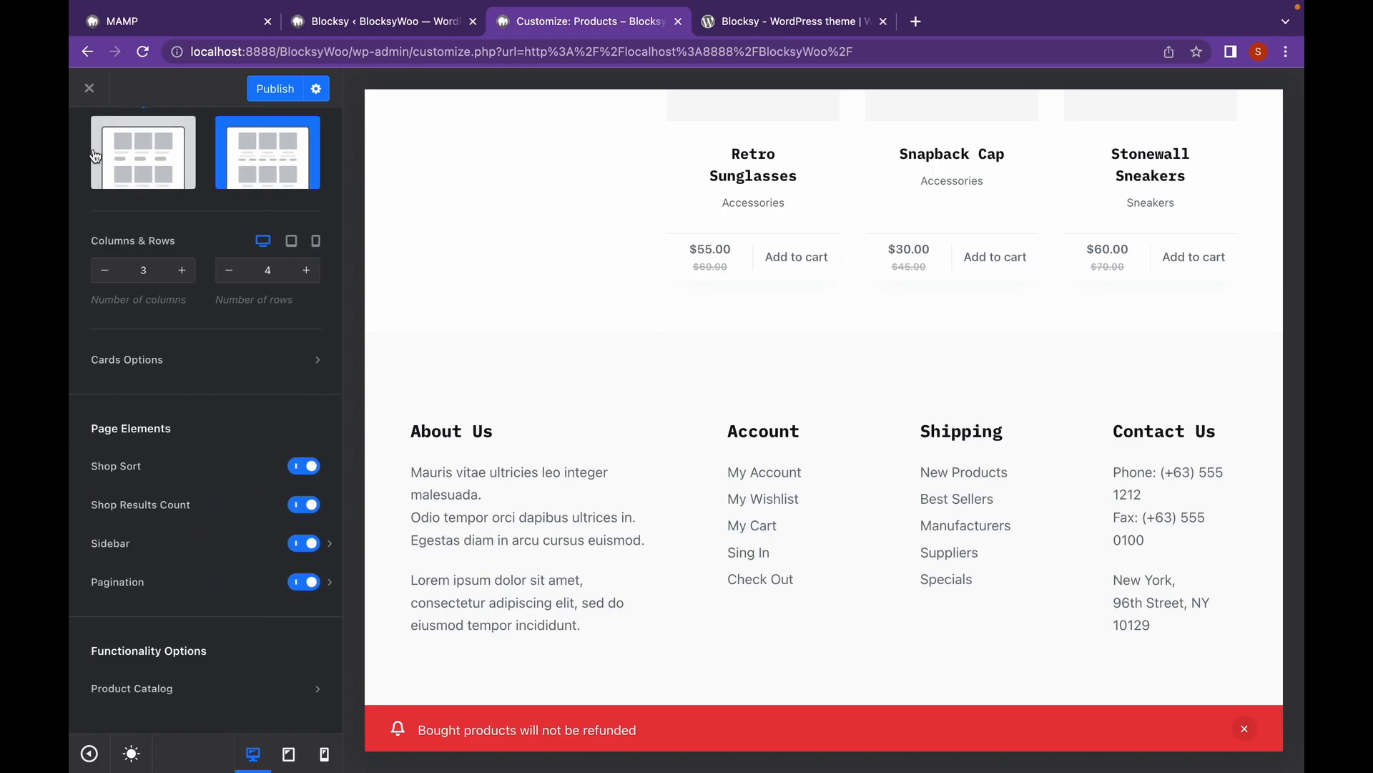
scroll(95, 156, up, 5)
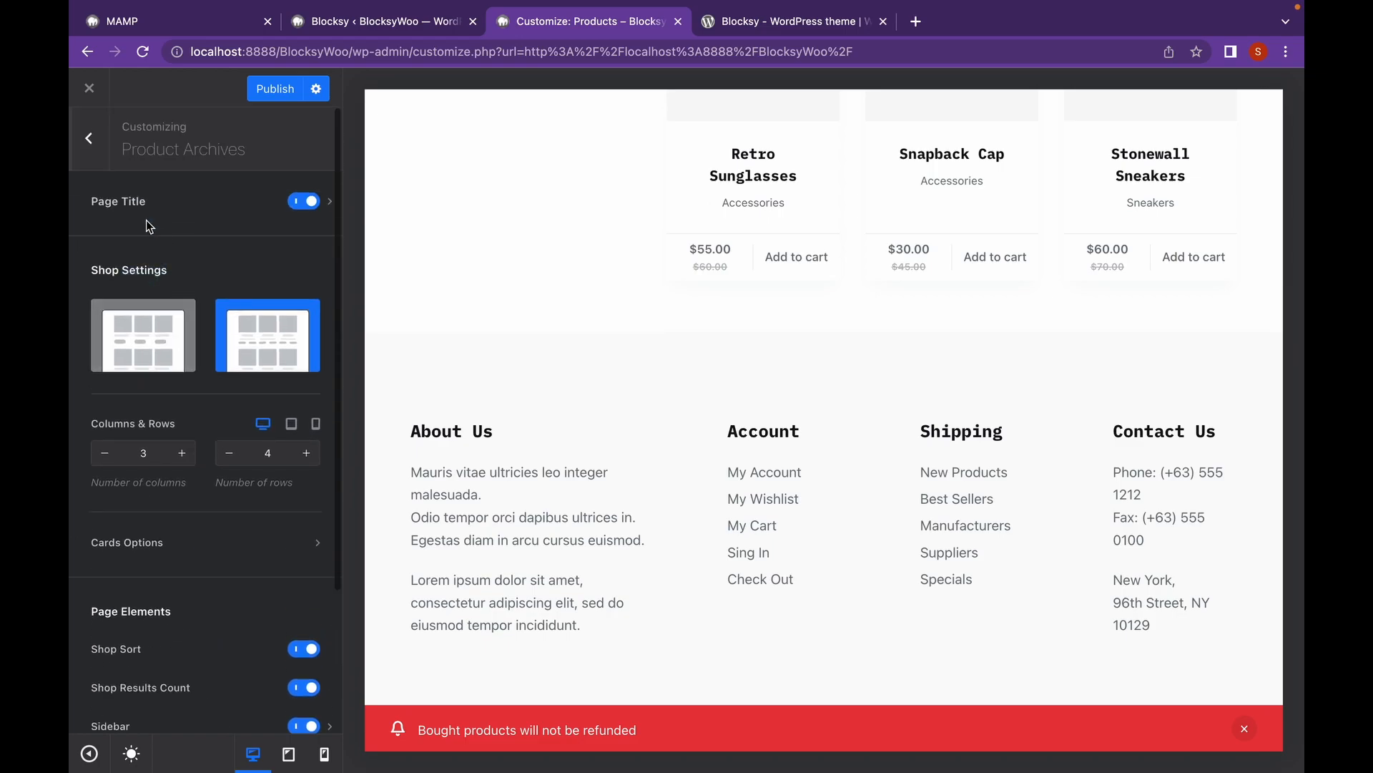
click(99, 147)
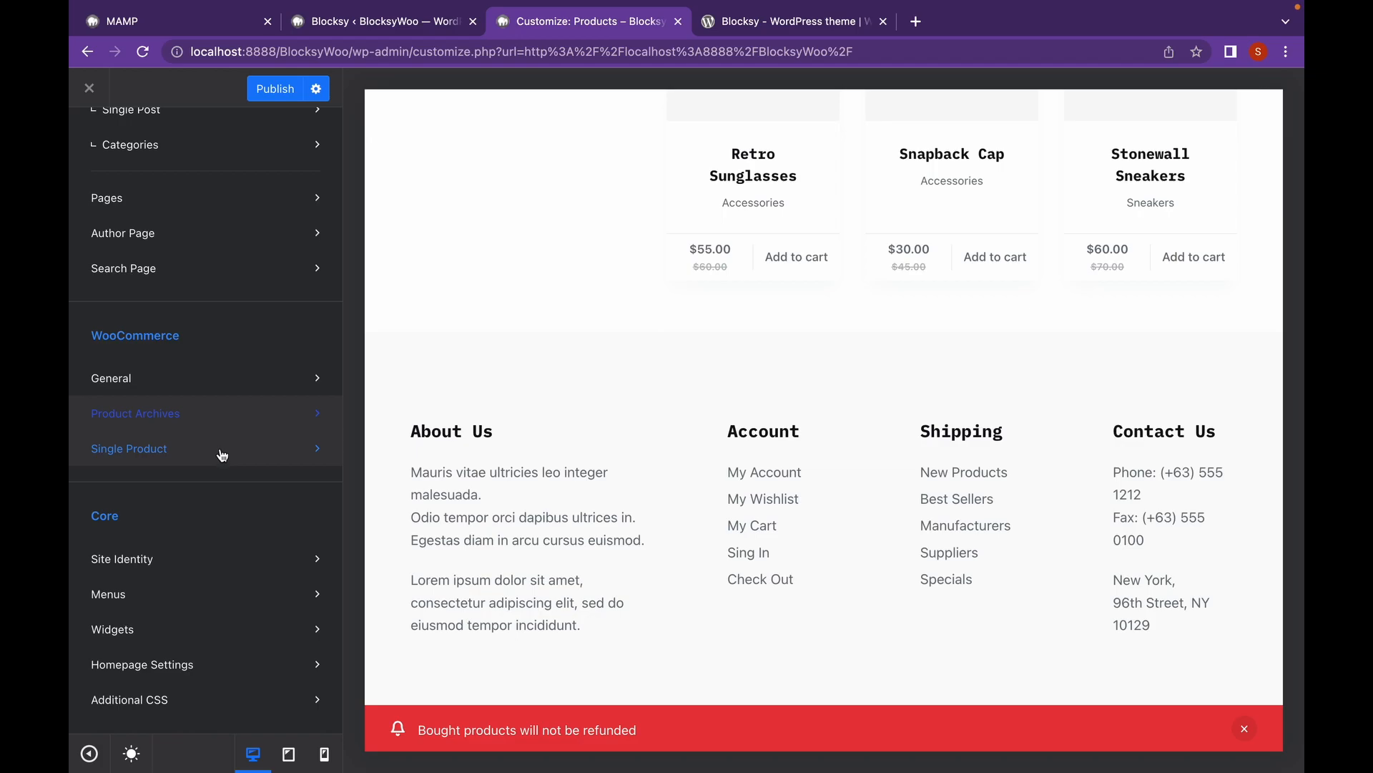
Load the Elegant Bag product page in the preview and open the Single Product settings.
scroll(513, 447, up, 6)
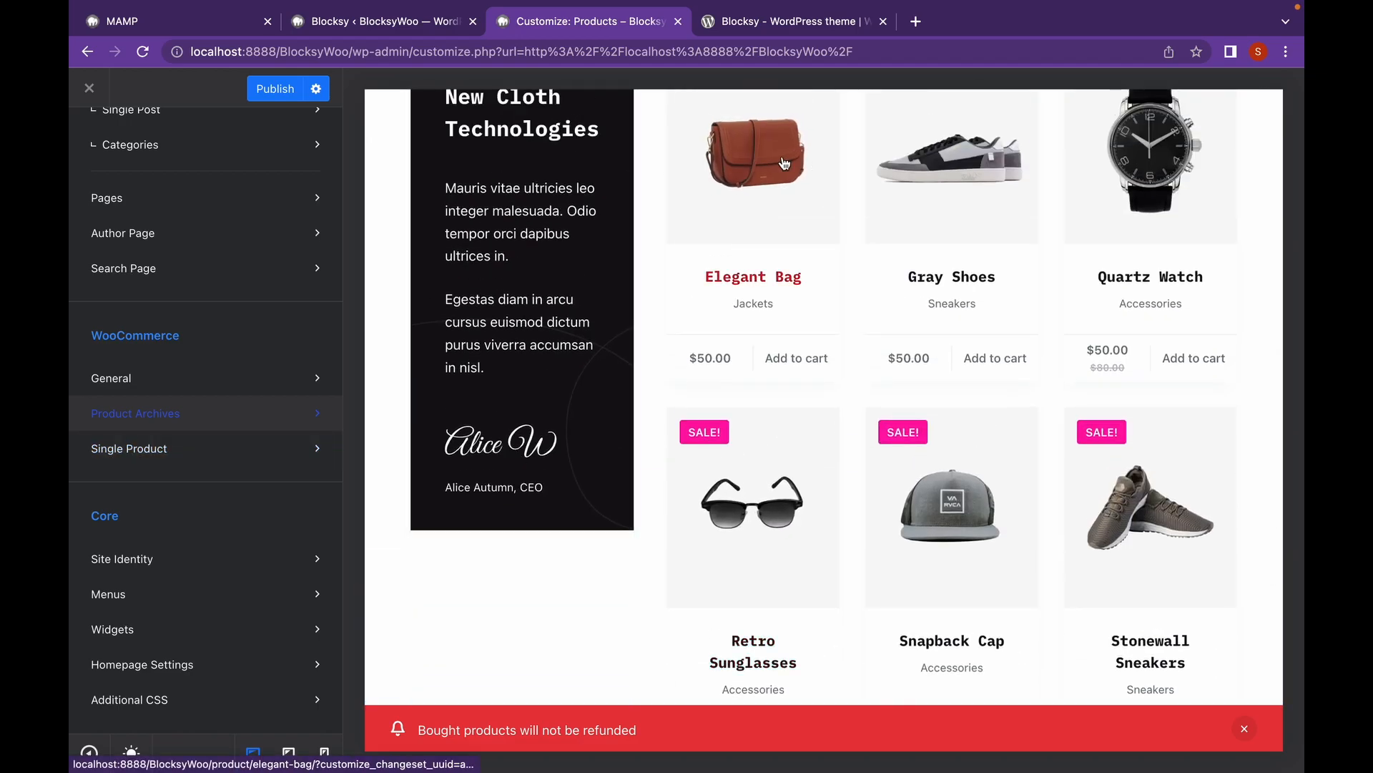
click(785, 164)
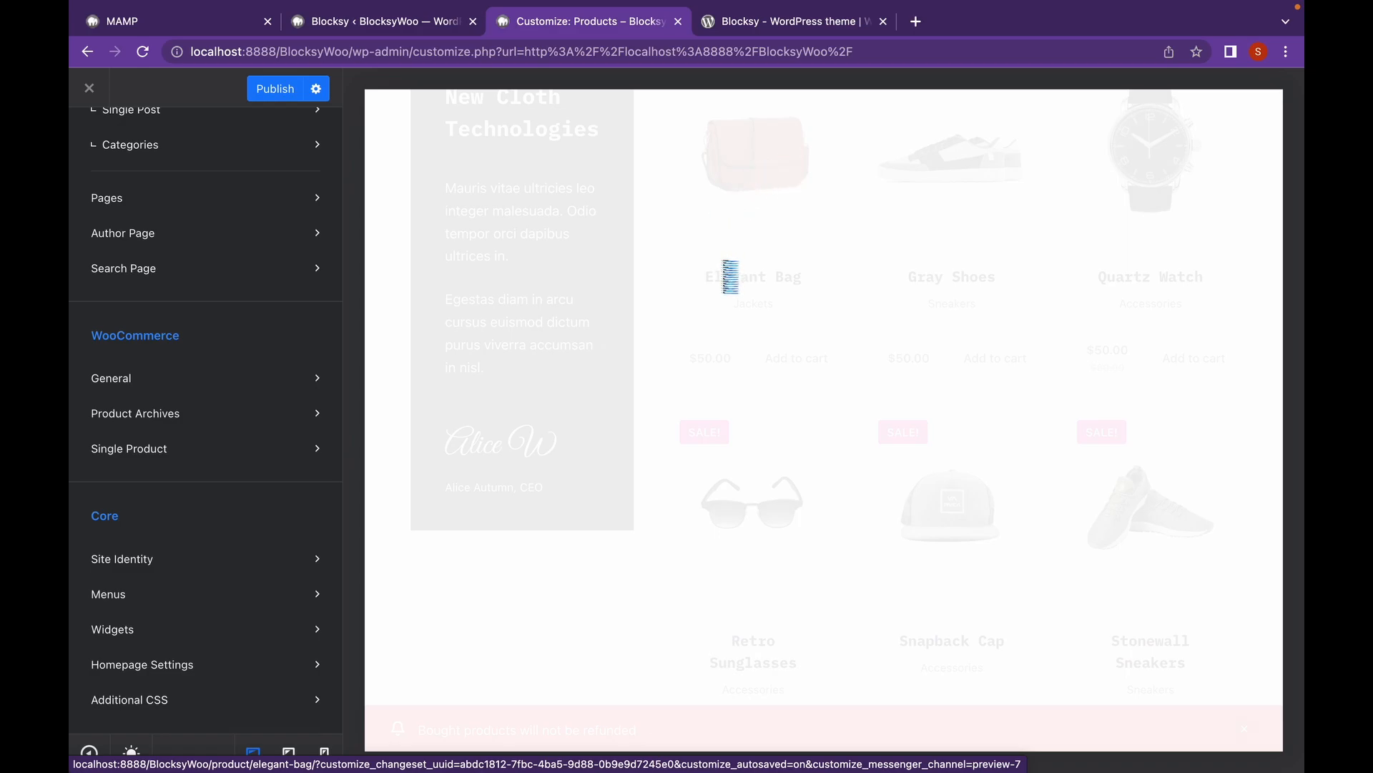
click(283, 447)
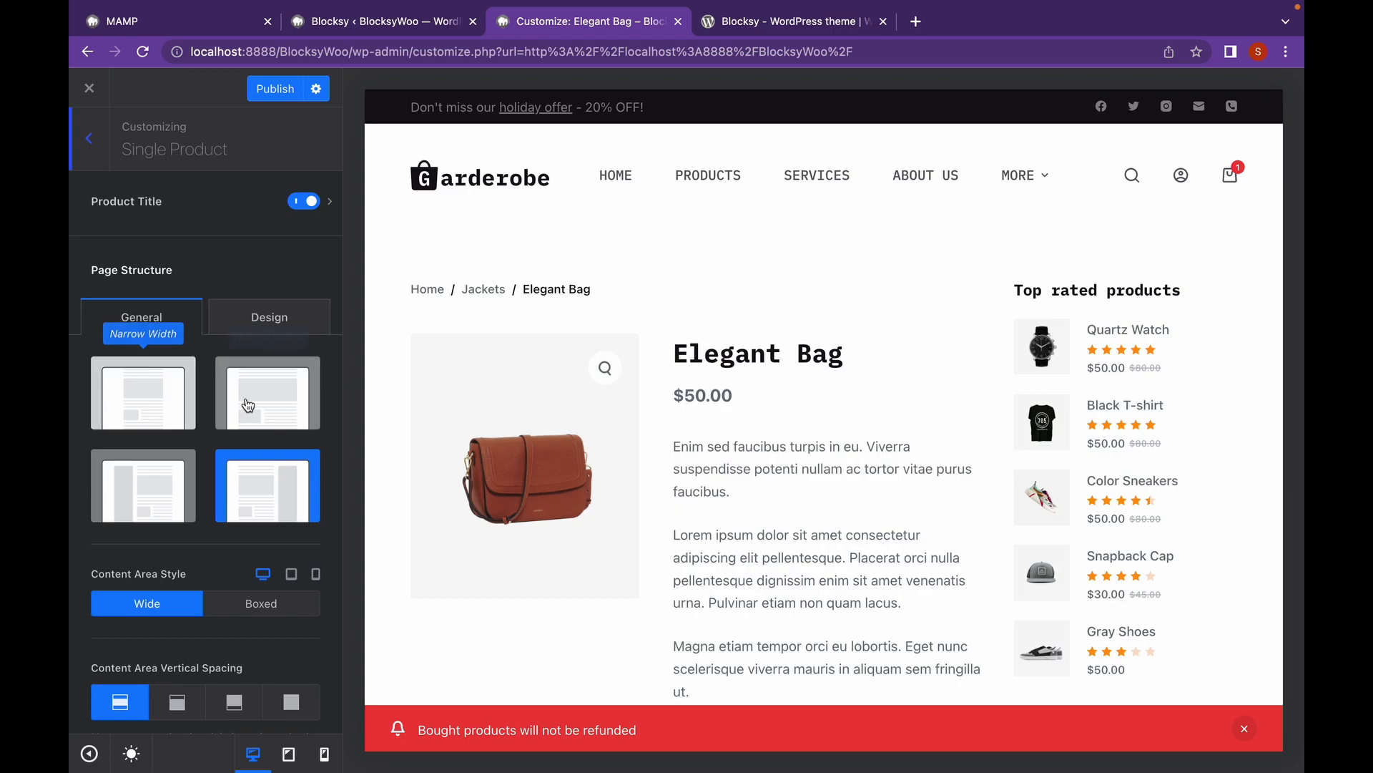
Try the Narrow Width page structure, settle on Normal Width for the single product, and check the page in the preview.
click(182, 411)
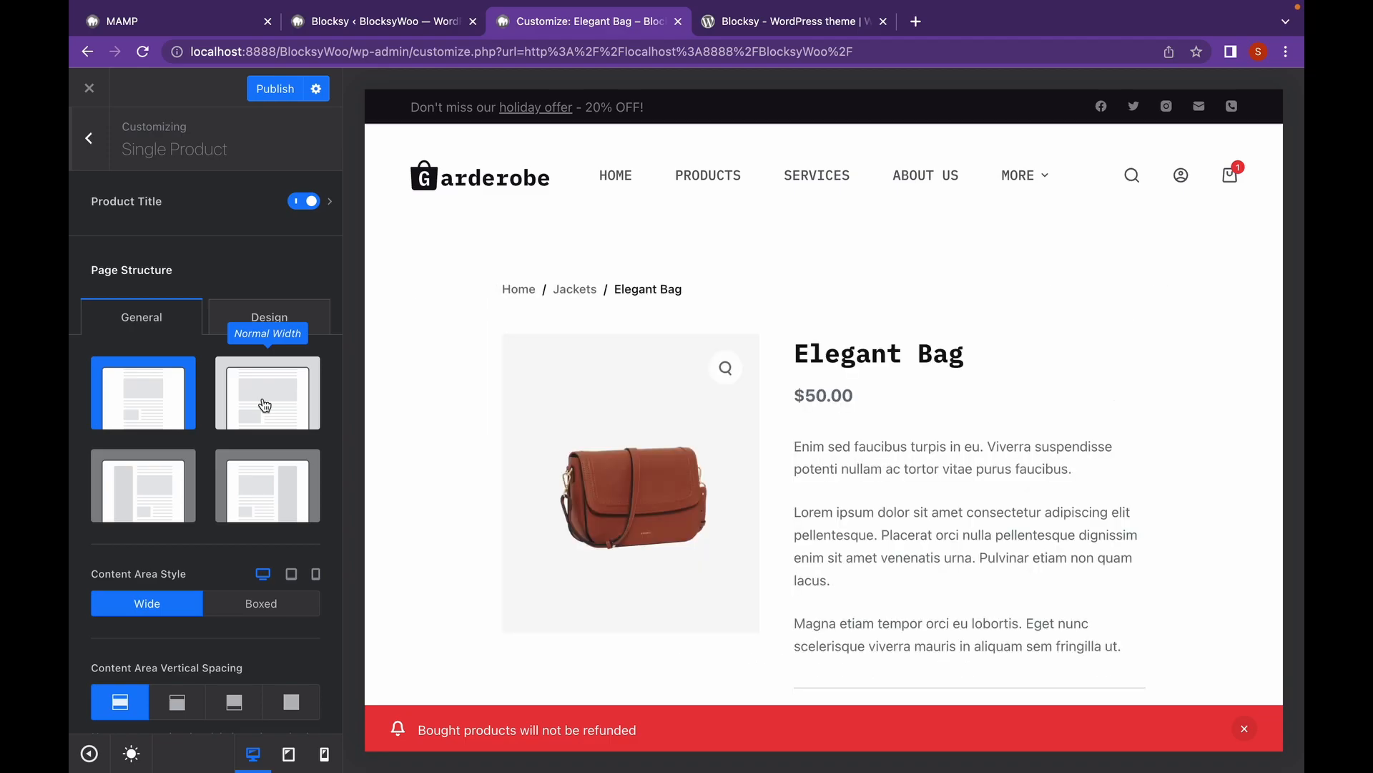
click(264, 405)
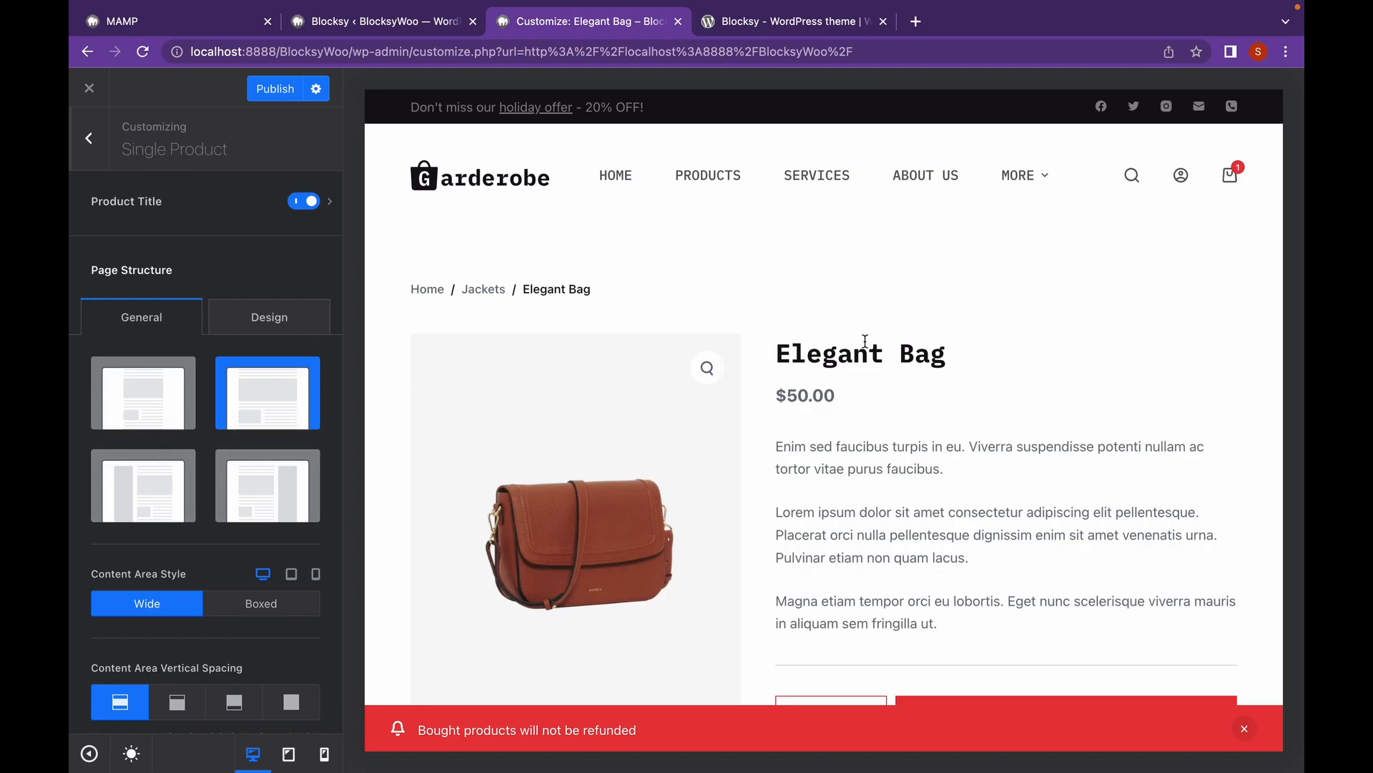
scroll(636, 324, down, 5)
scroll(945, 430, up, 5)
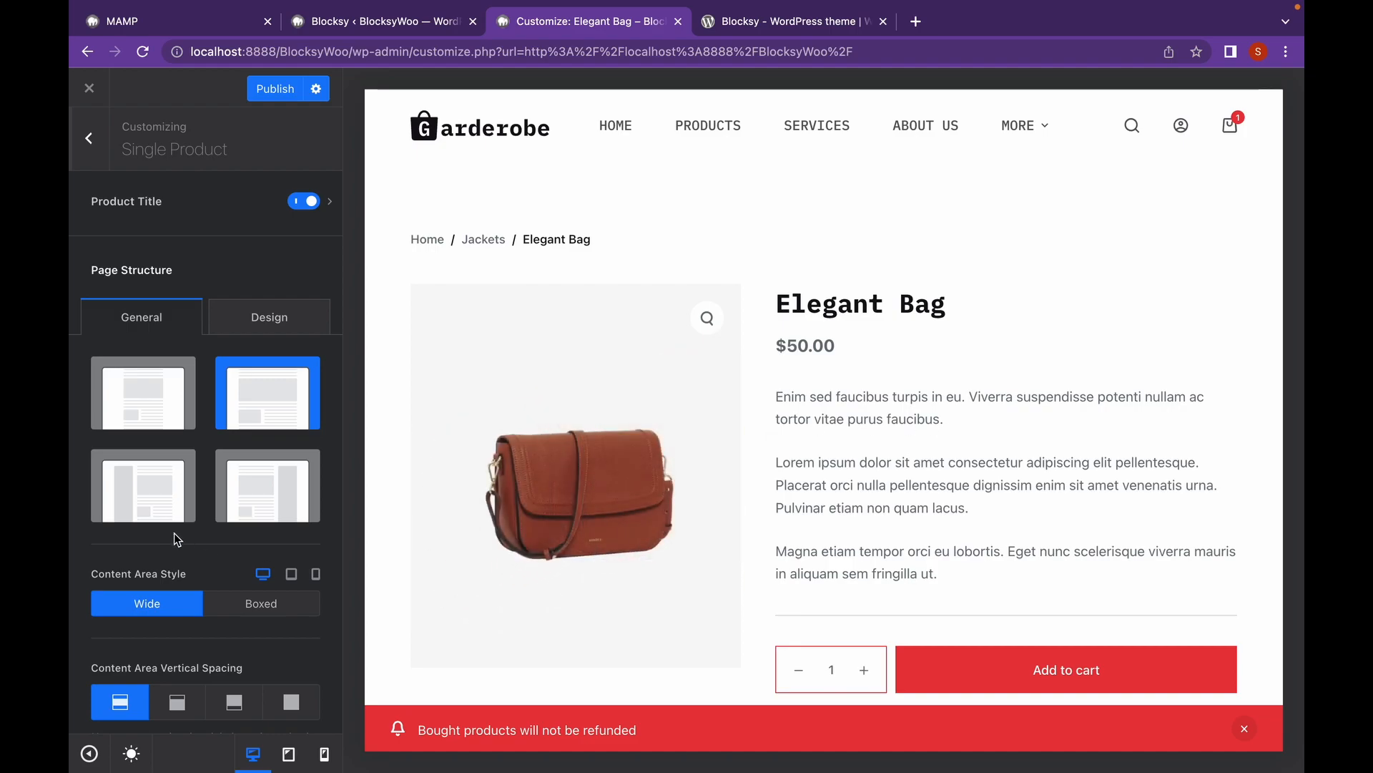
Review the product gallery's general and design options, and return to the Single Product settings.
scroll(174, 533, down, 2)
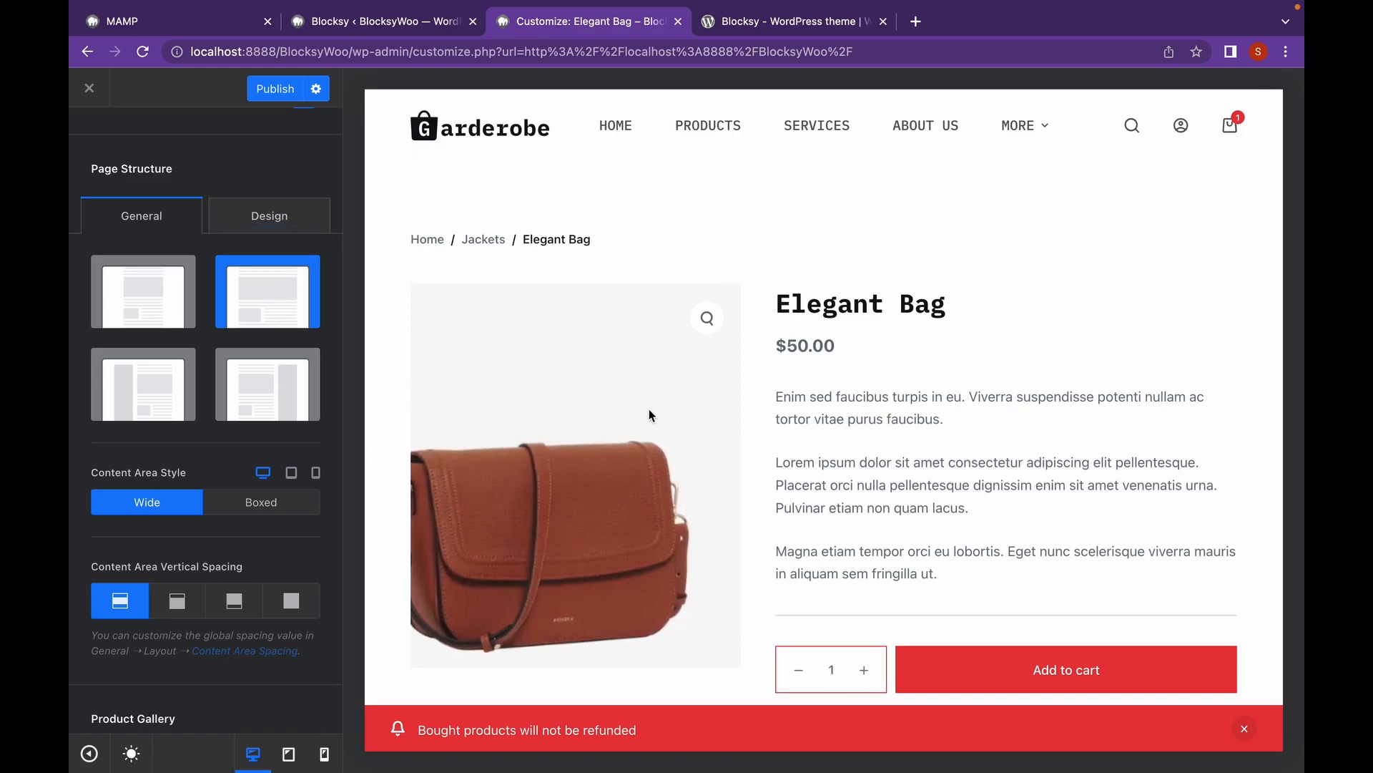
scroll(438, 472, down, 3)
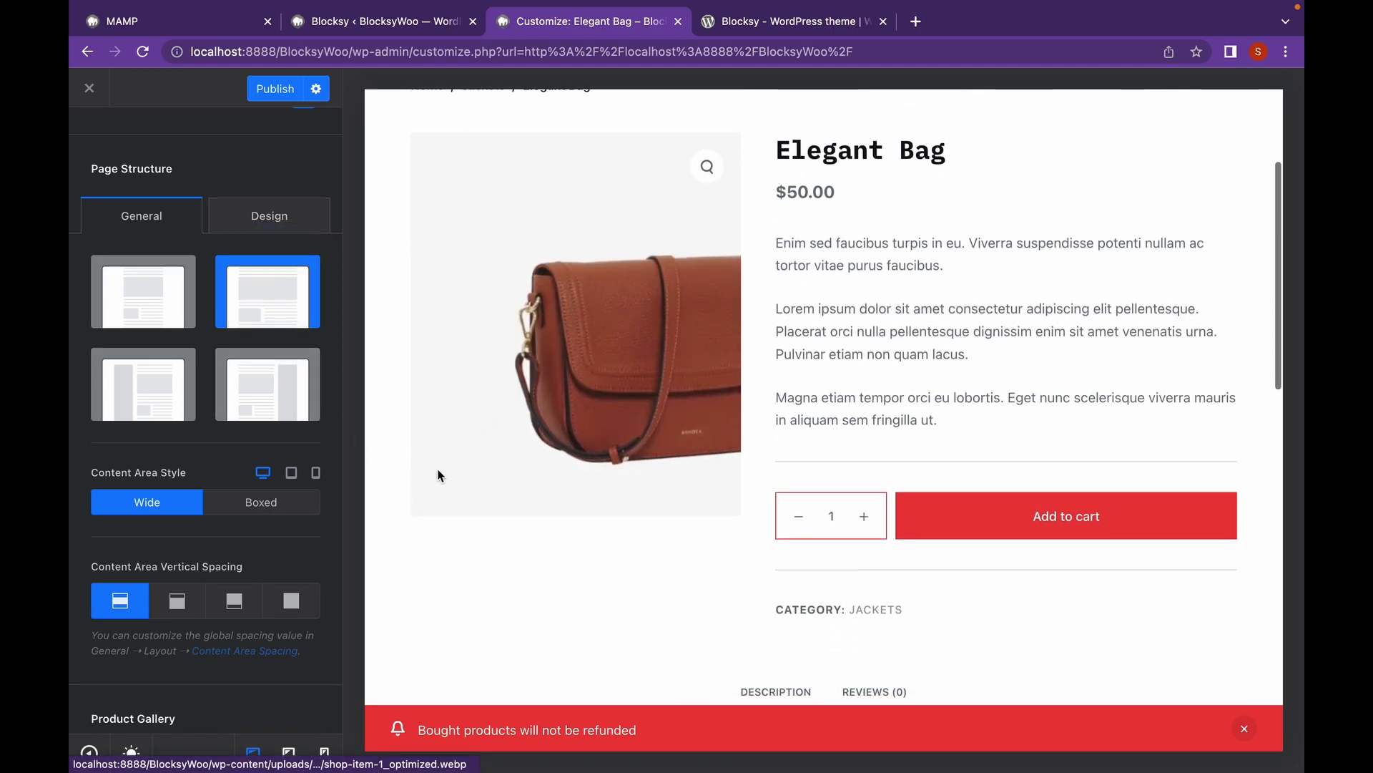
scroll(172, 513, down, 3)
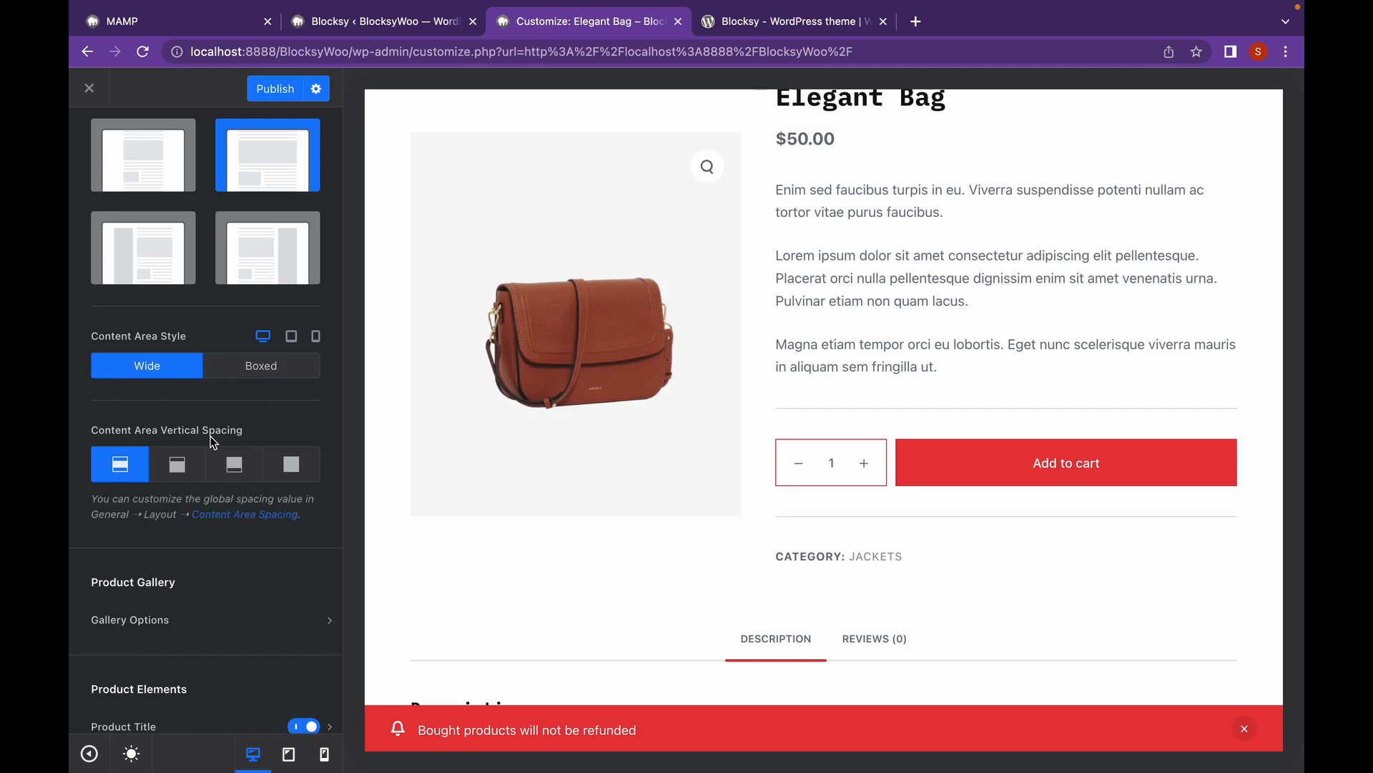
scroll(210, 436, down, 5)
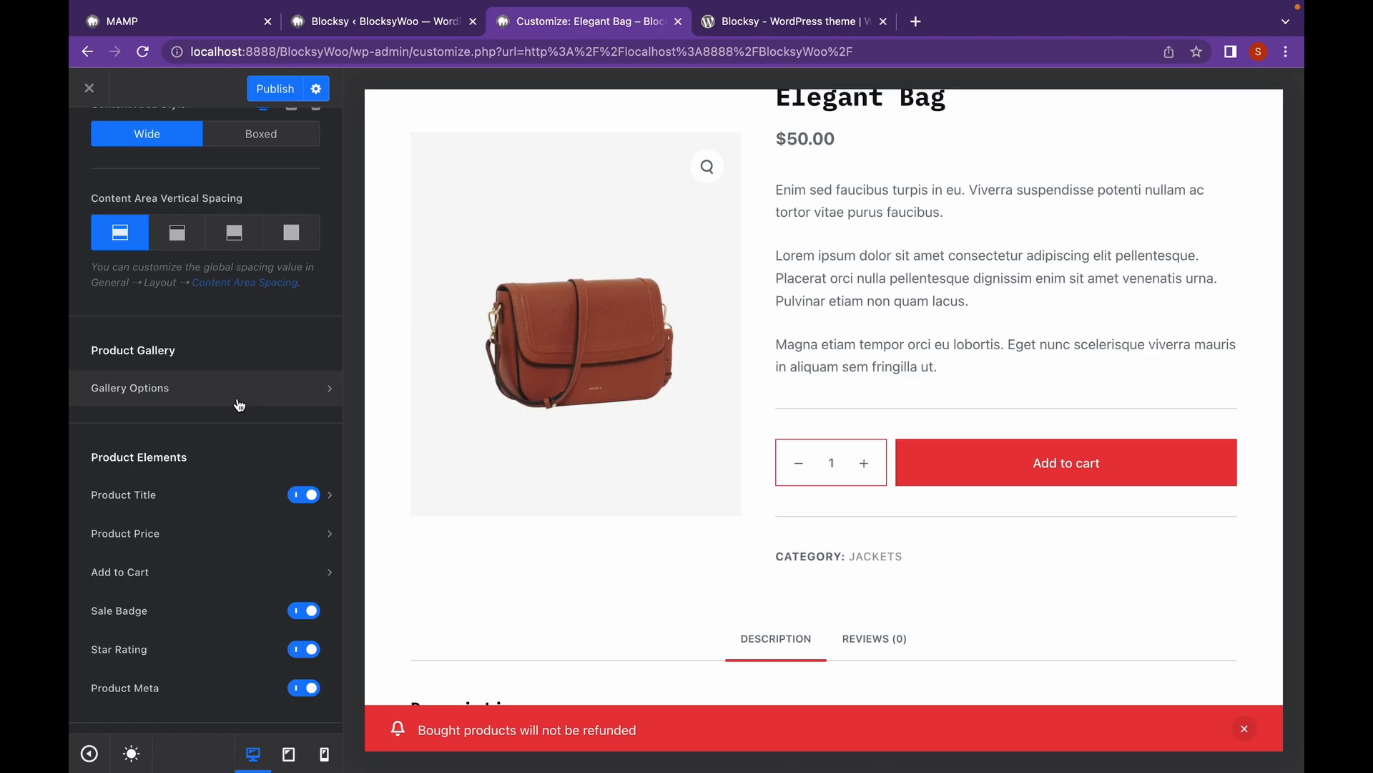
click(240, 405)
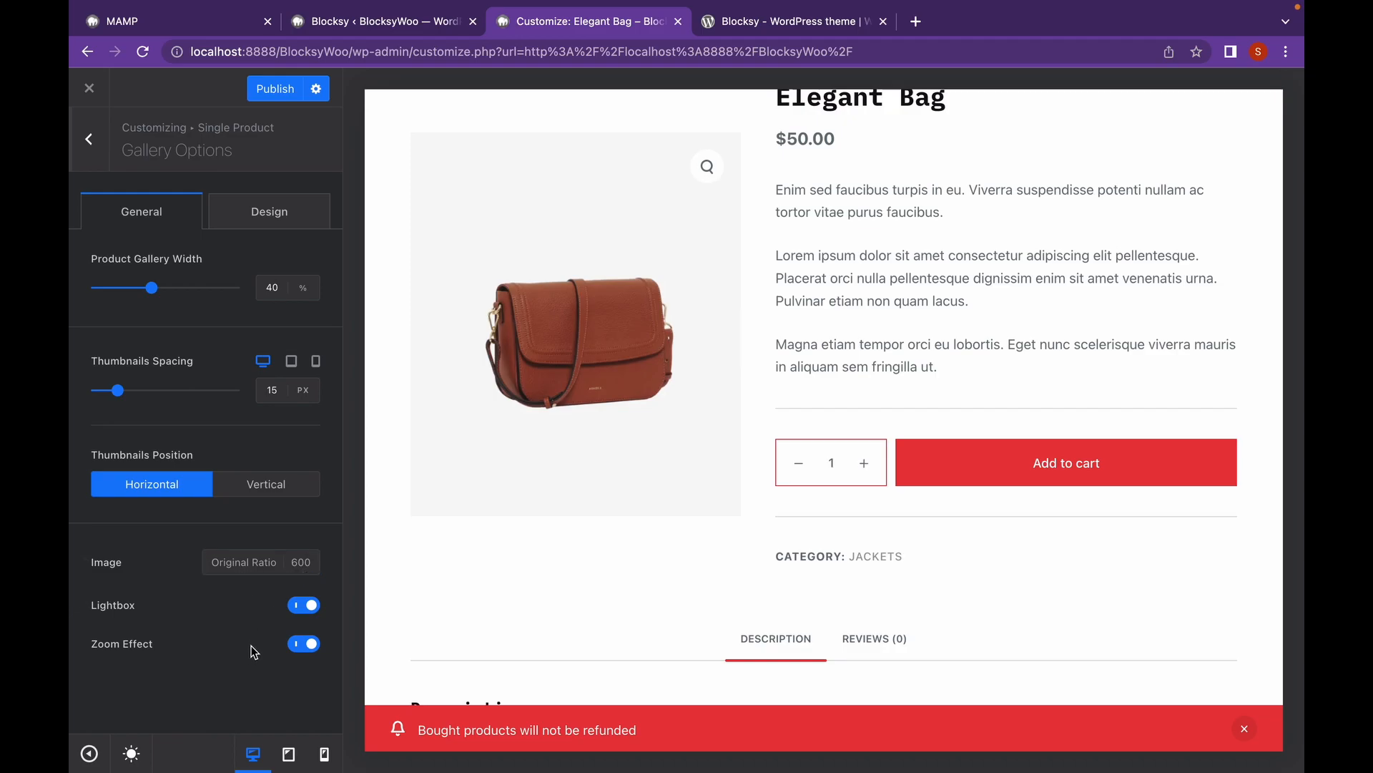
click(269, 224)
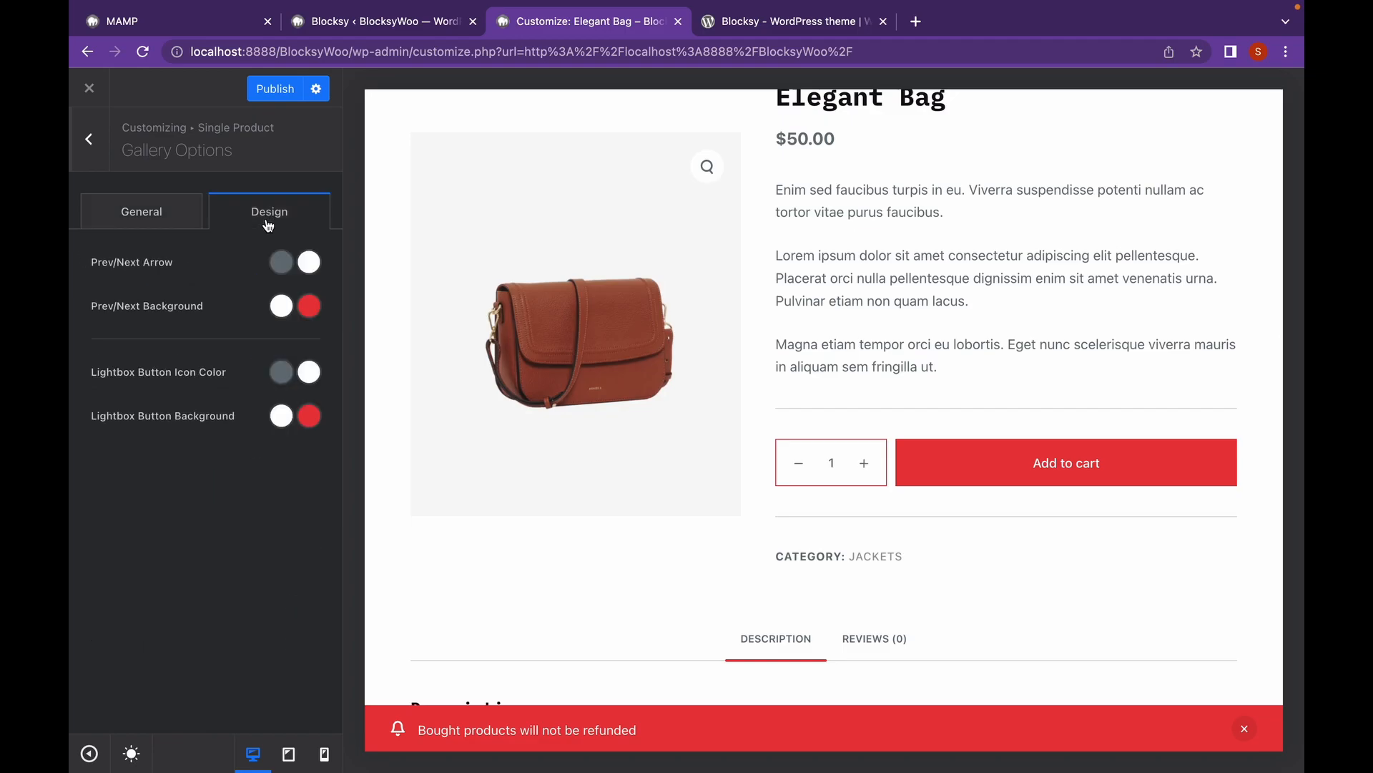
click(84, 147)
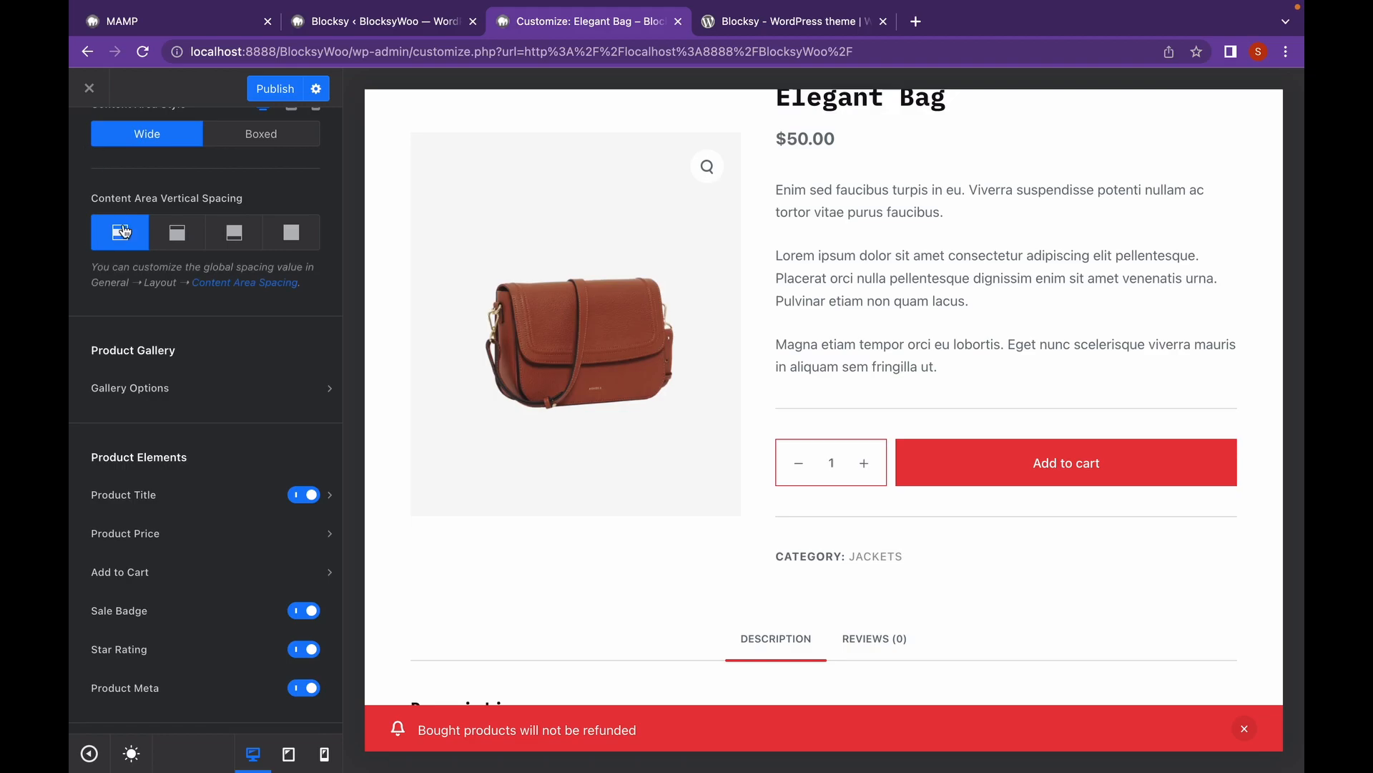
Review the font and color options of the Product Title and Product Price elements, leaving them as they are.
scroll(140, 284, down, 2)
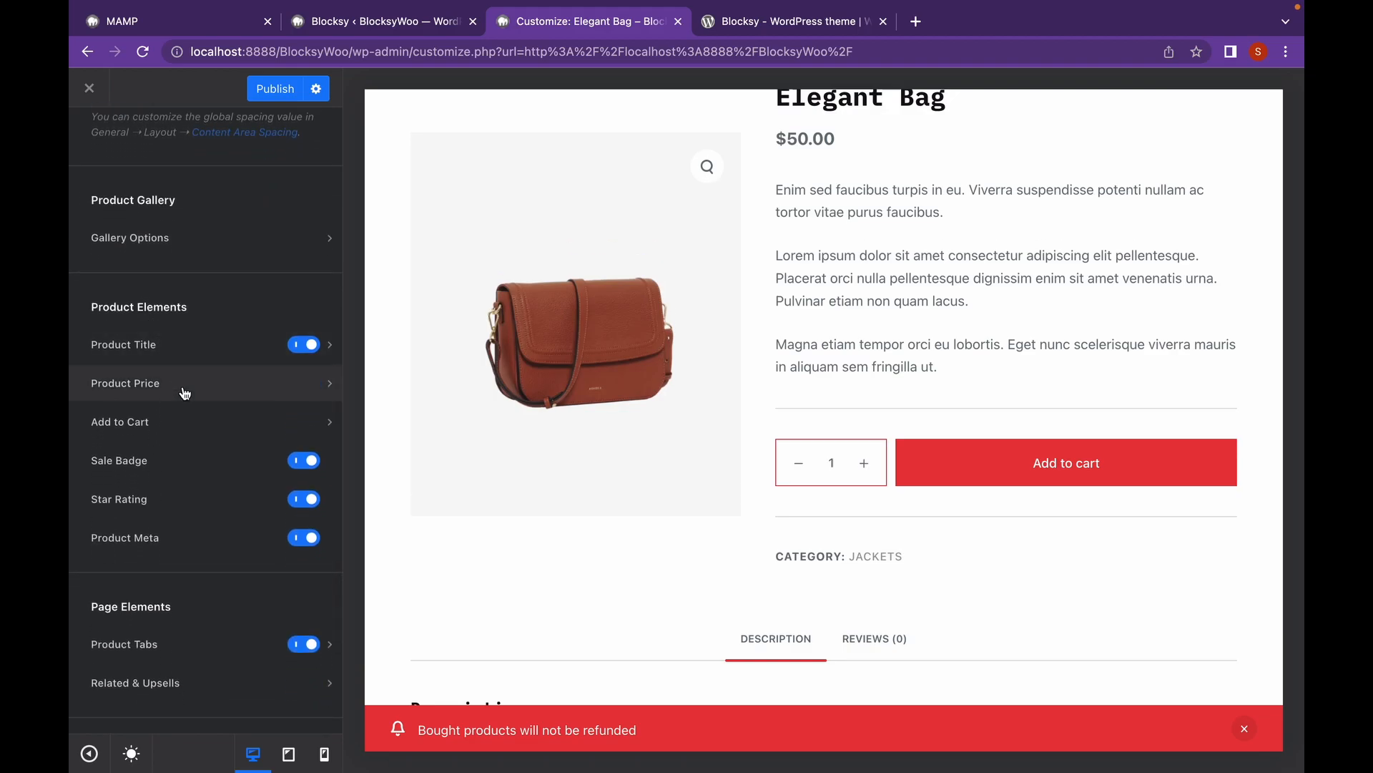
click(333, 350)
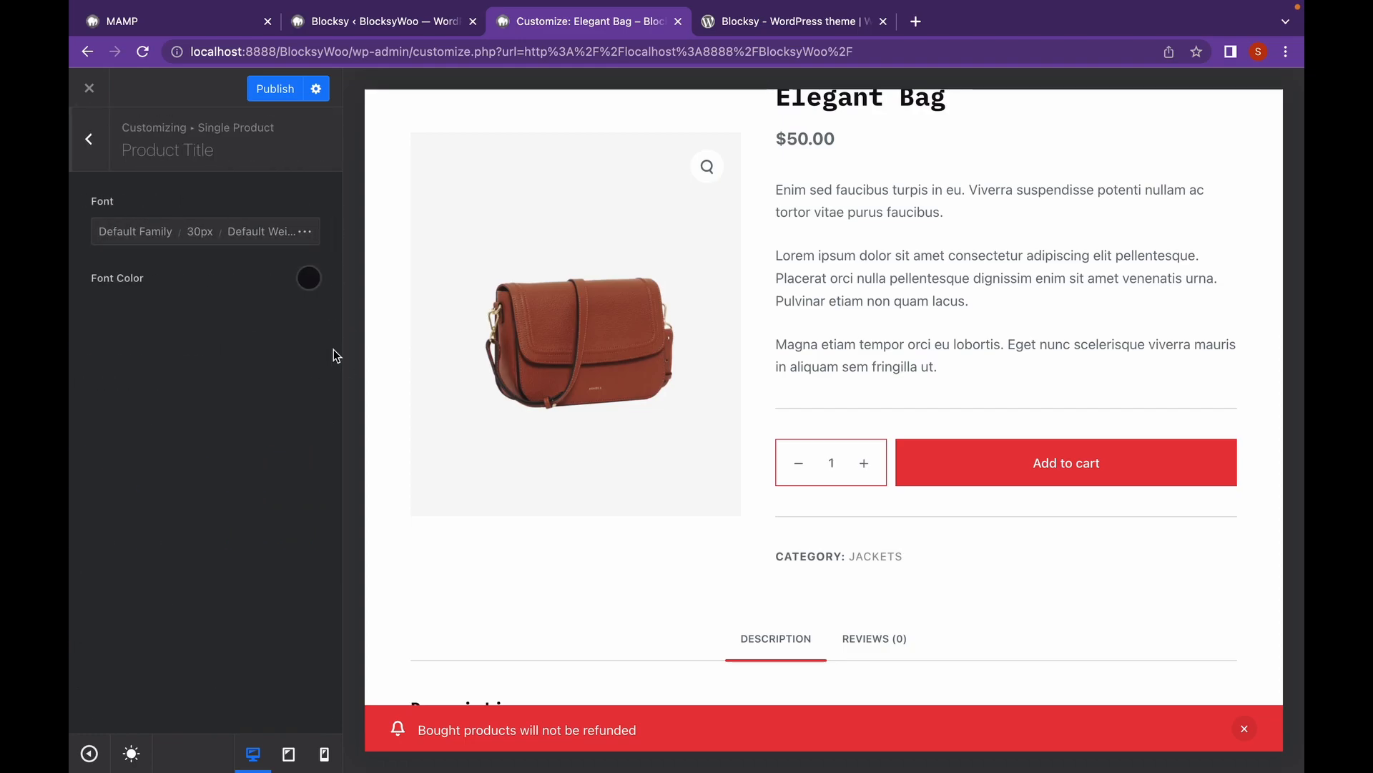
click(87, 138)
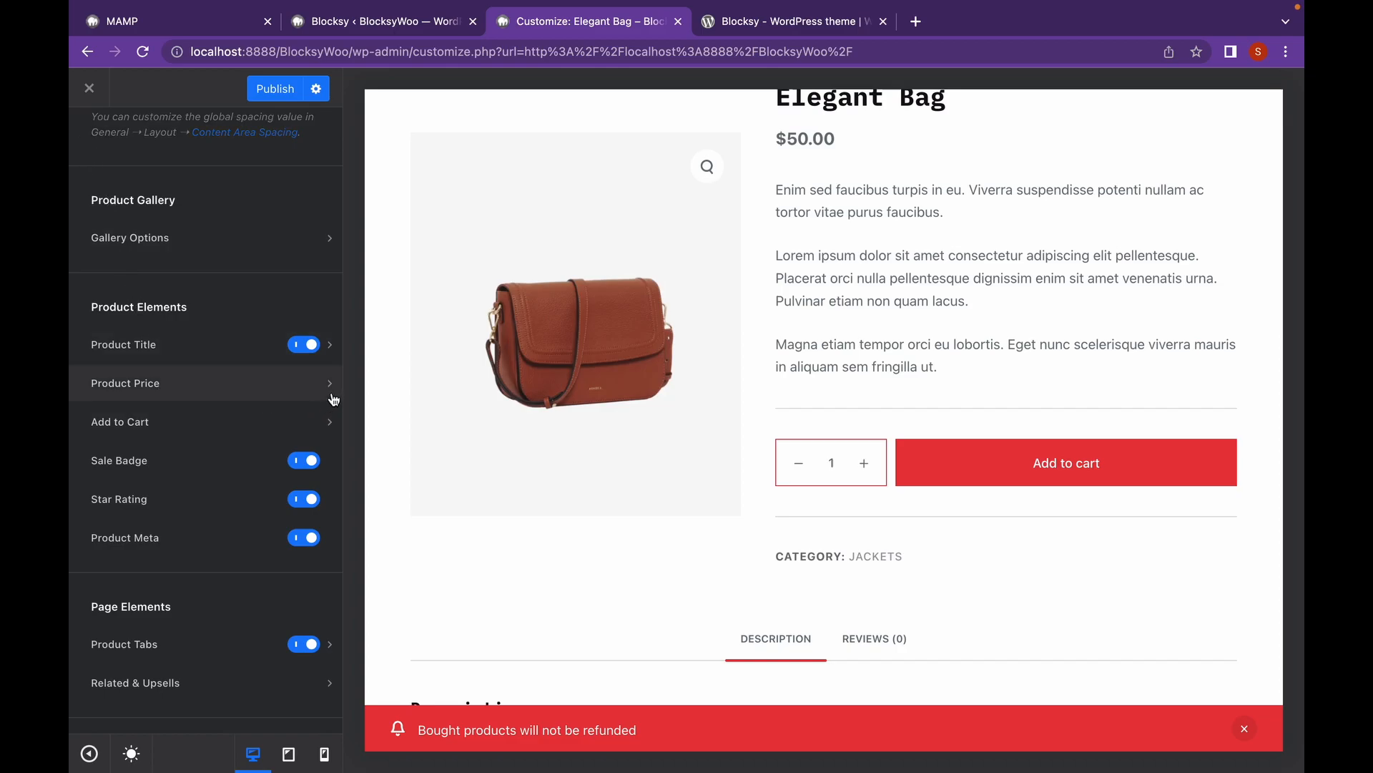
click(332, 386)
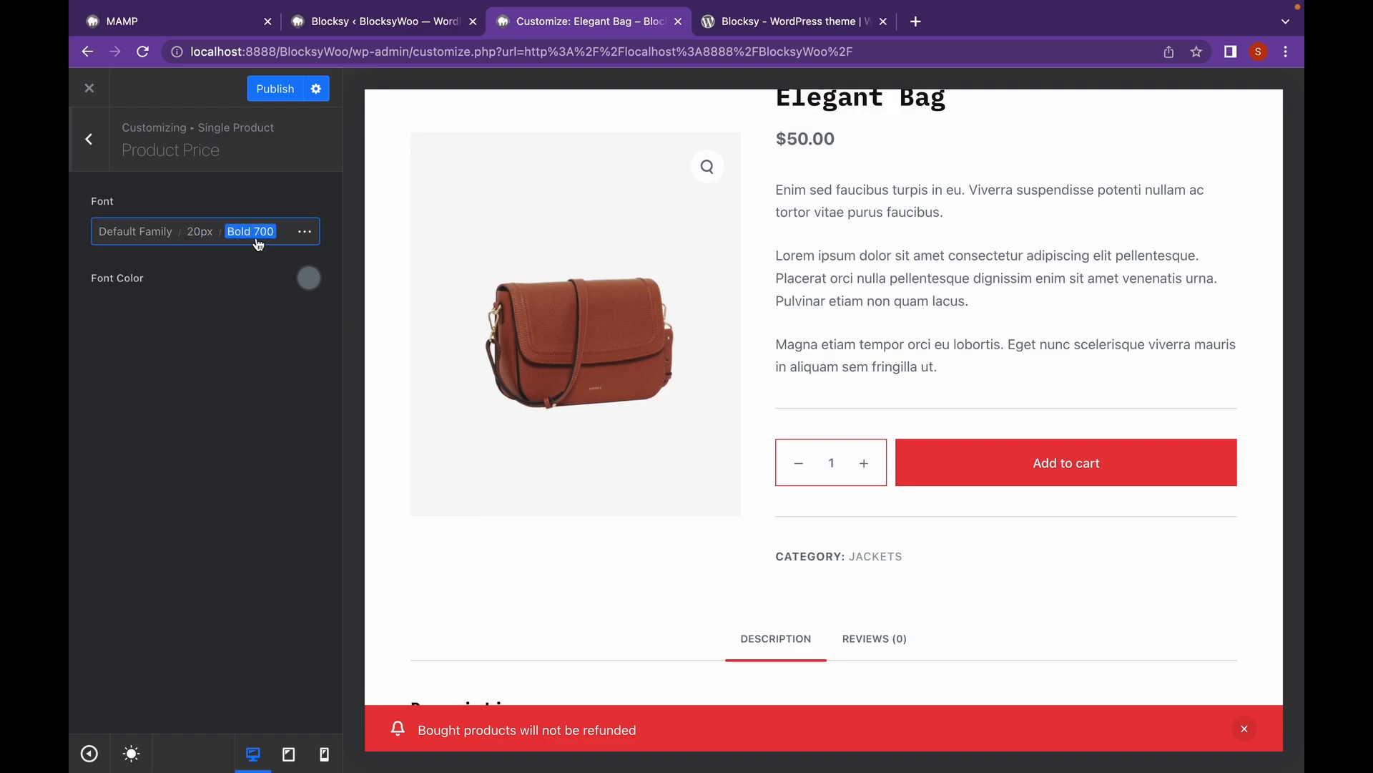
click(101, 151)
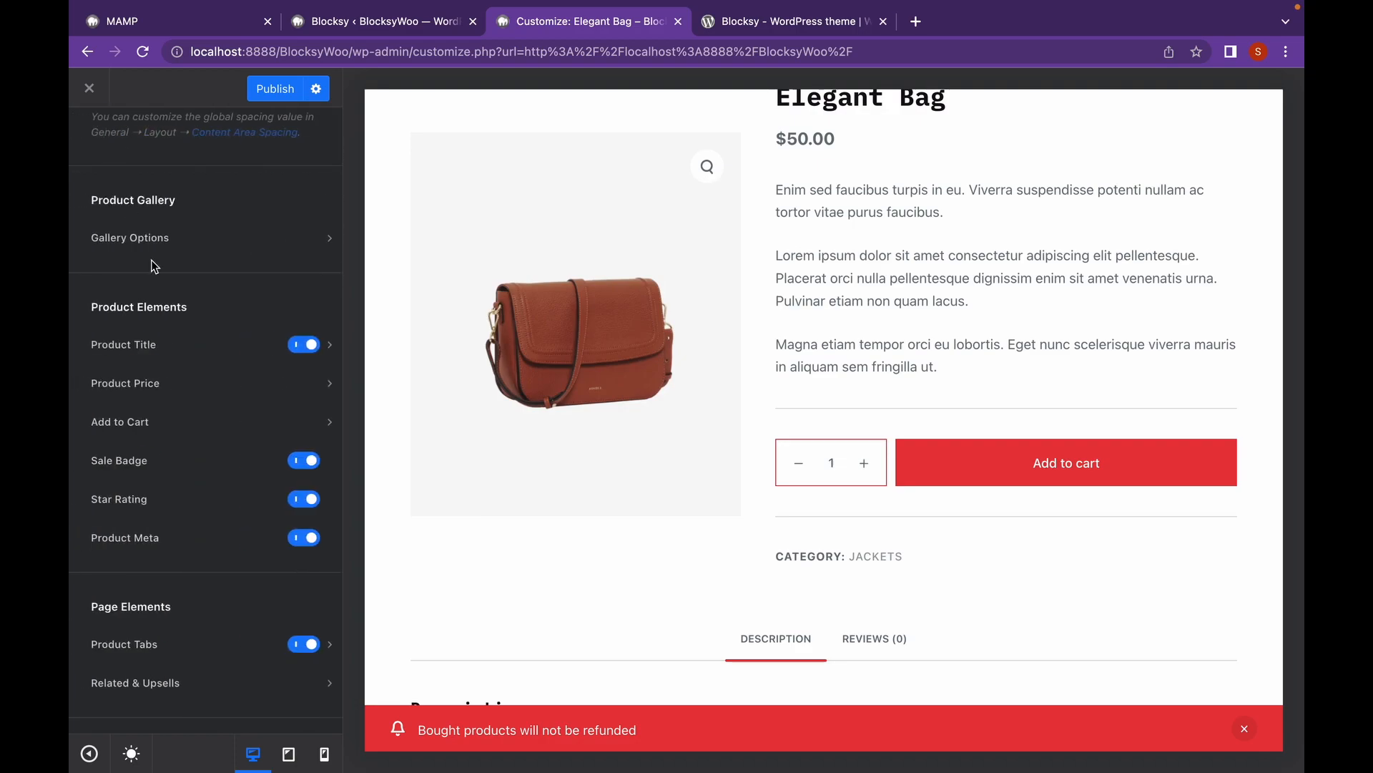
Look over the Sale Badge, Star Rating and Product Meta elements and compare them with the product page preview.
scroll(204, 433, down, 2)
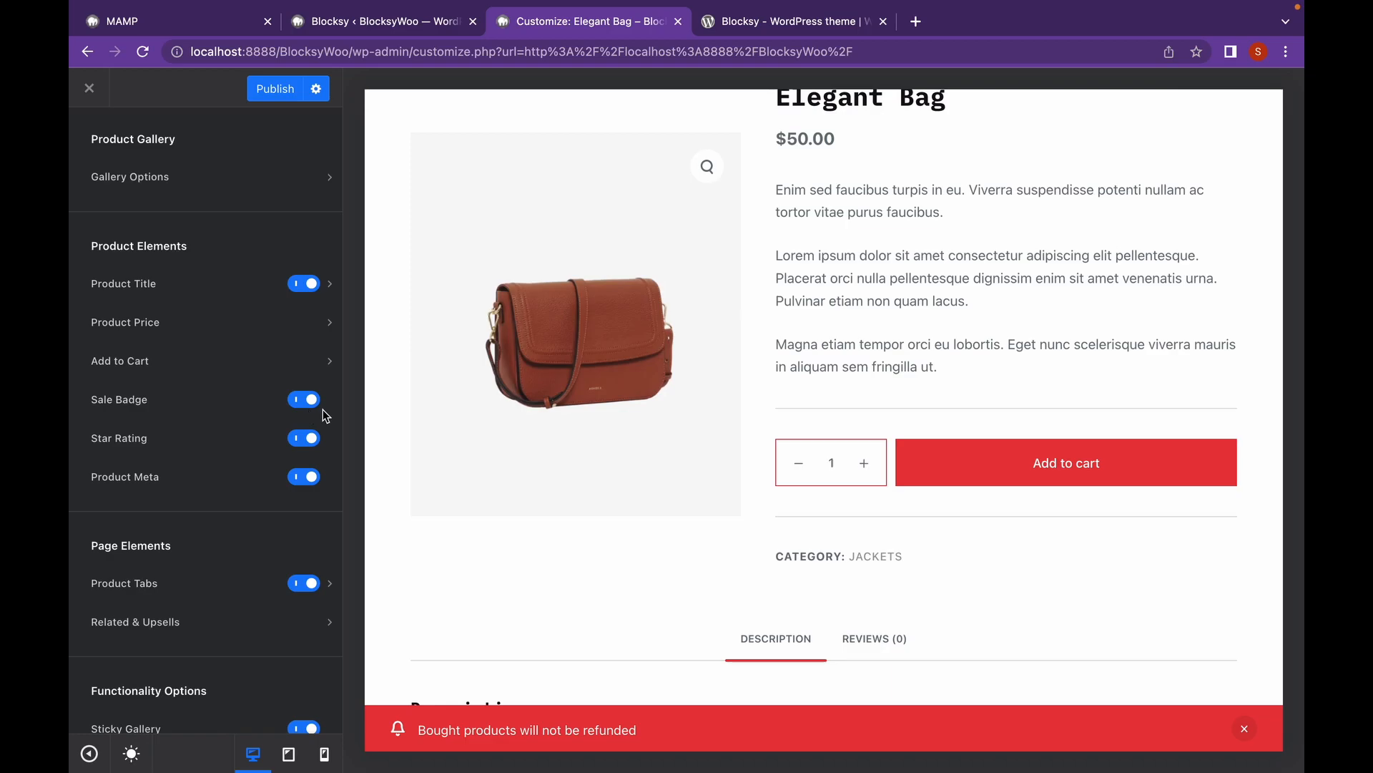
scroll(439, 405, up, 3)
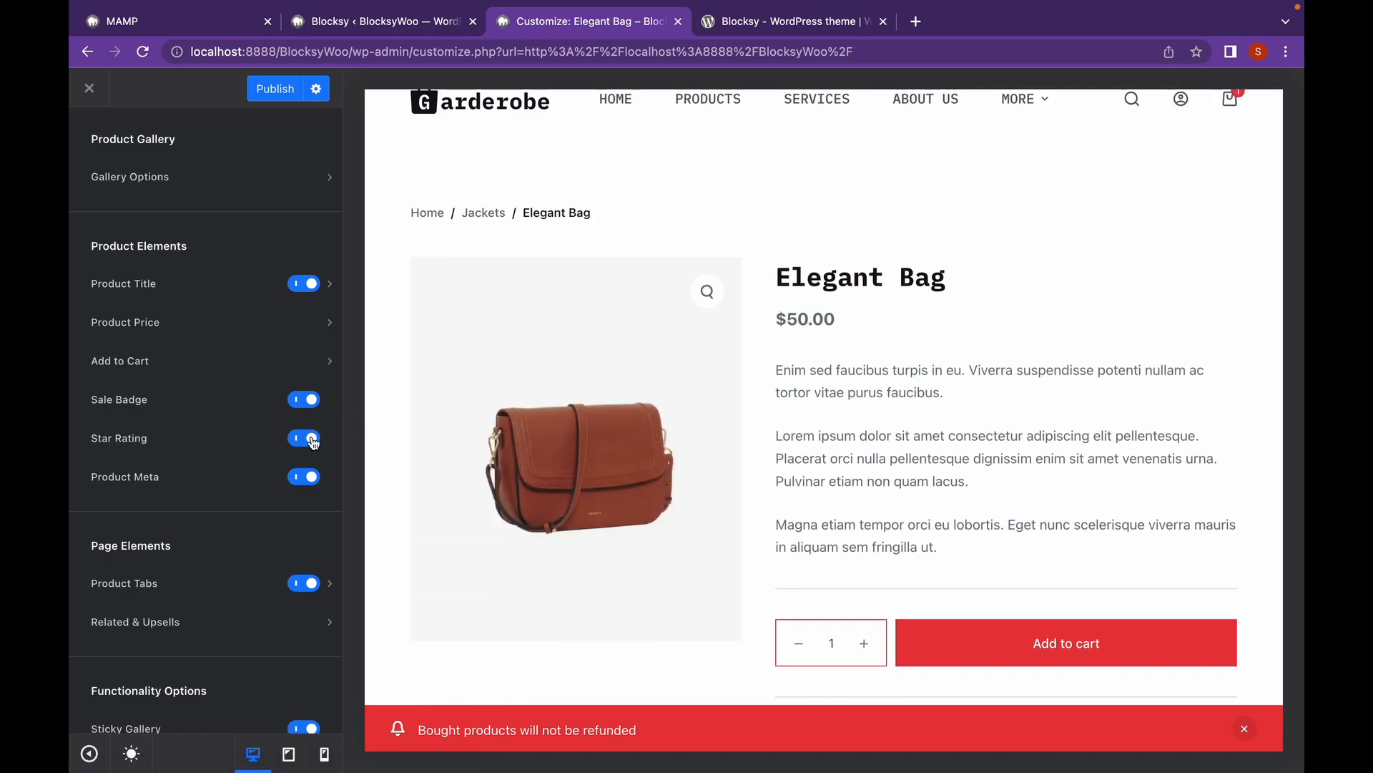
scroll(565, 385, down, 3)
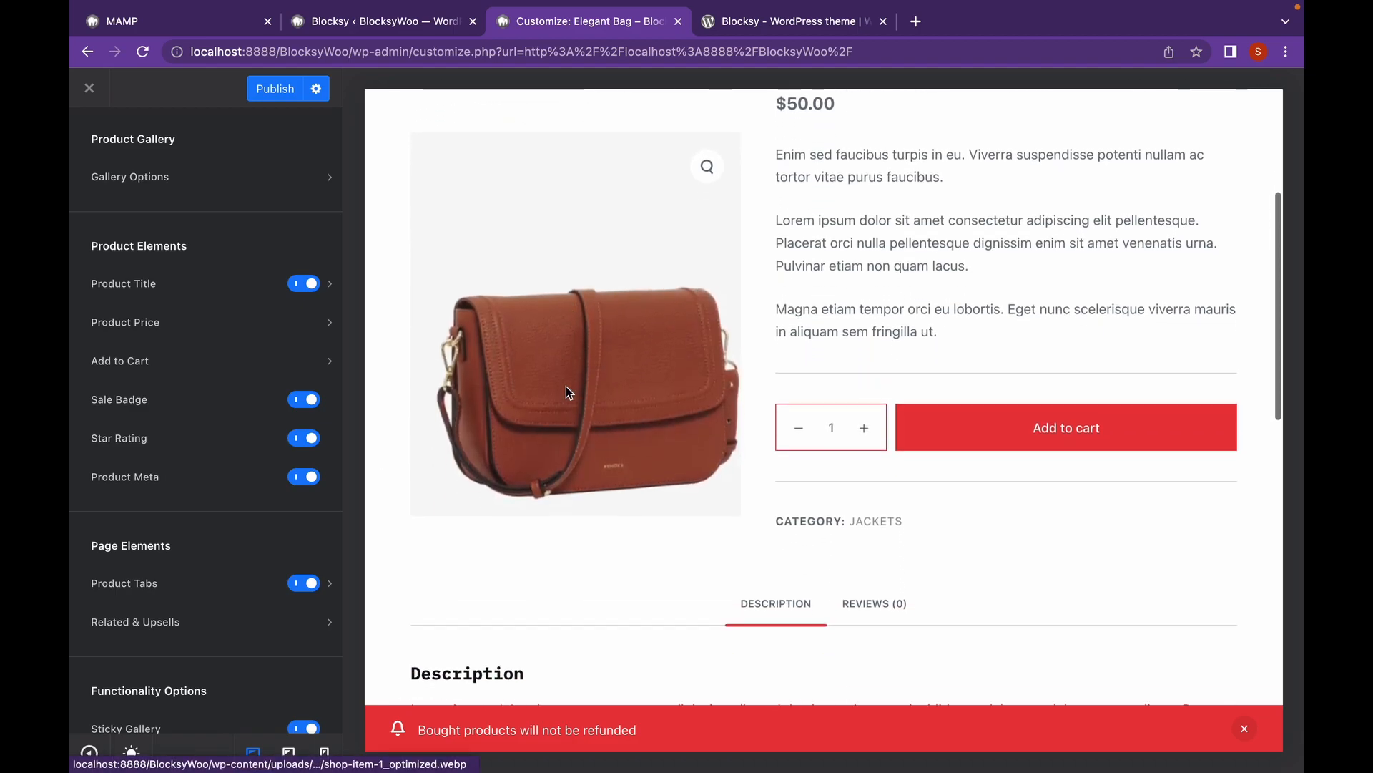
scroll(182, 435, down, 2)
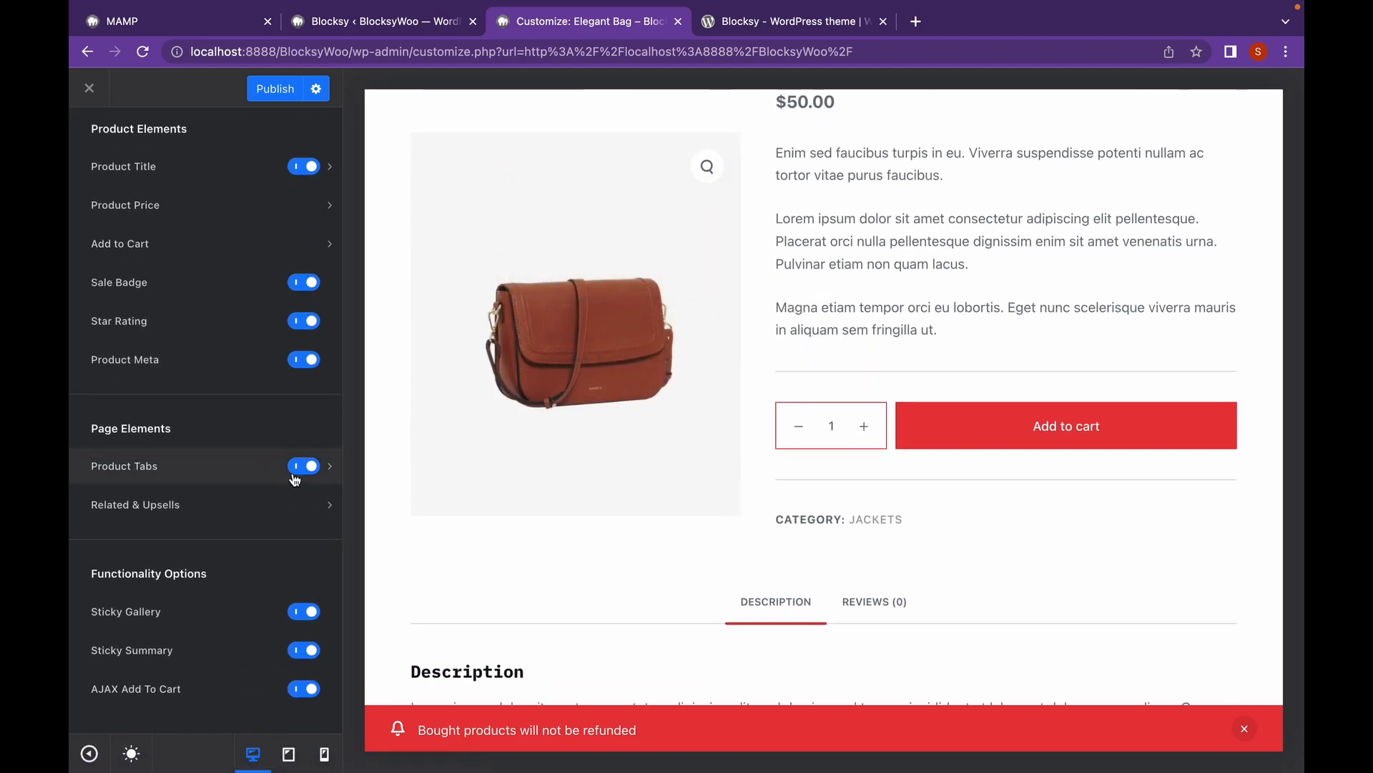
Try Tabs Type 2 for the product tabs and check the Description and Reviews tabs in the preview.
click(331, 474)
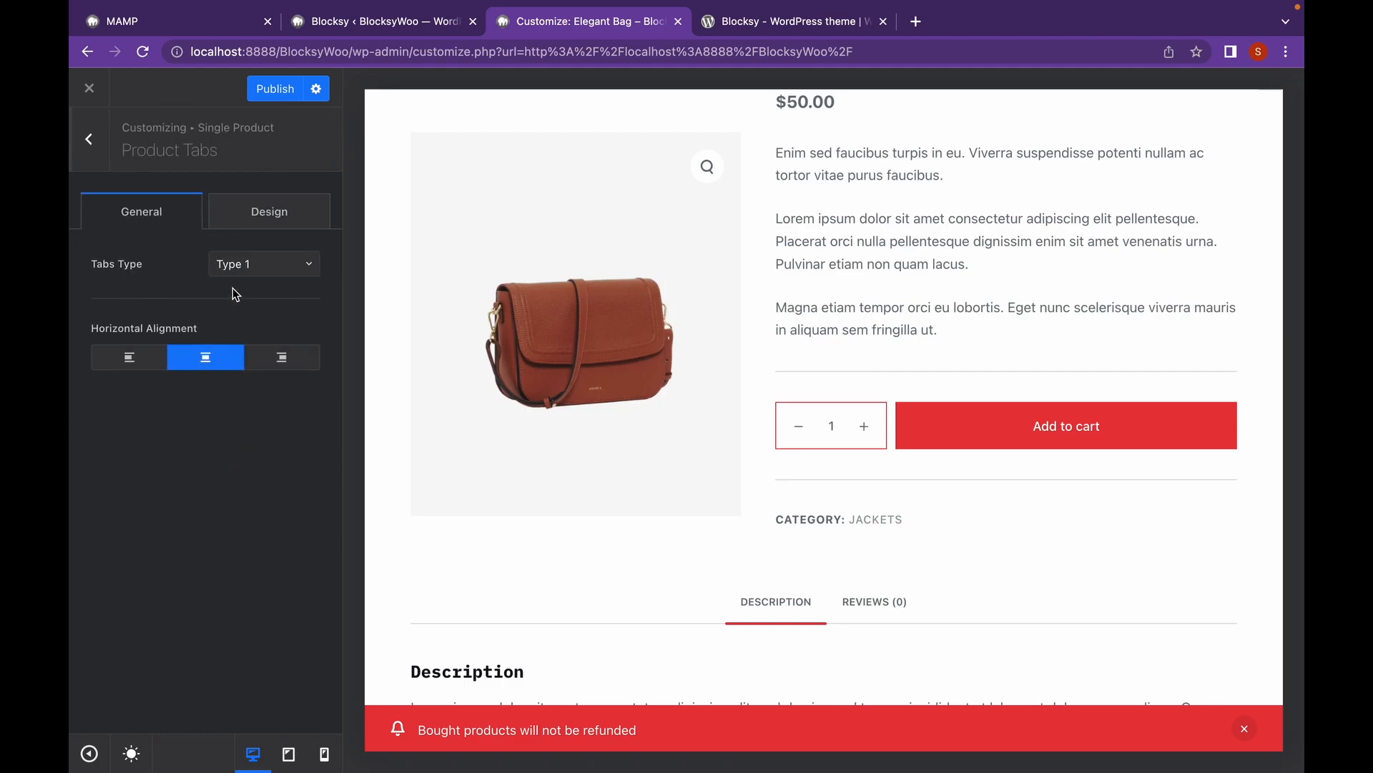
click(231, 270)
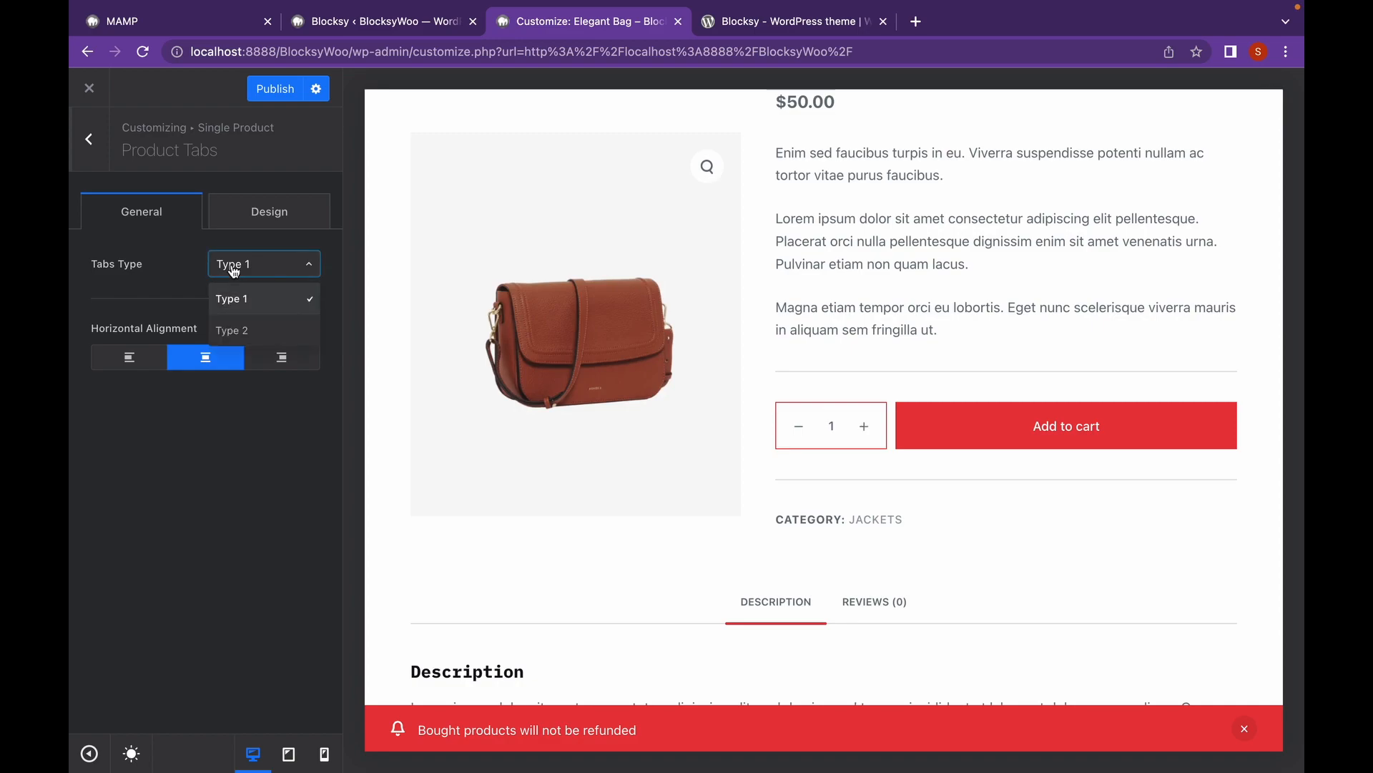
click(242, 339)
scroll(482, 453, down, 1)
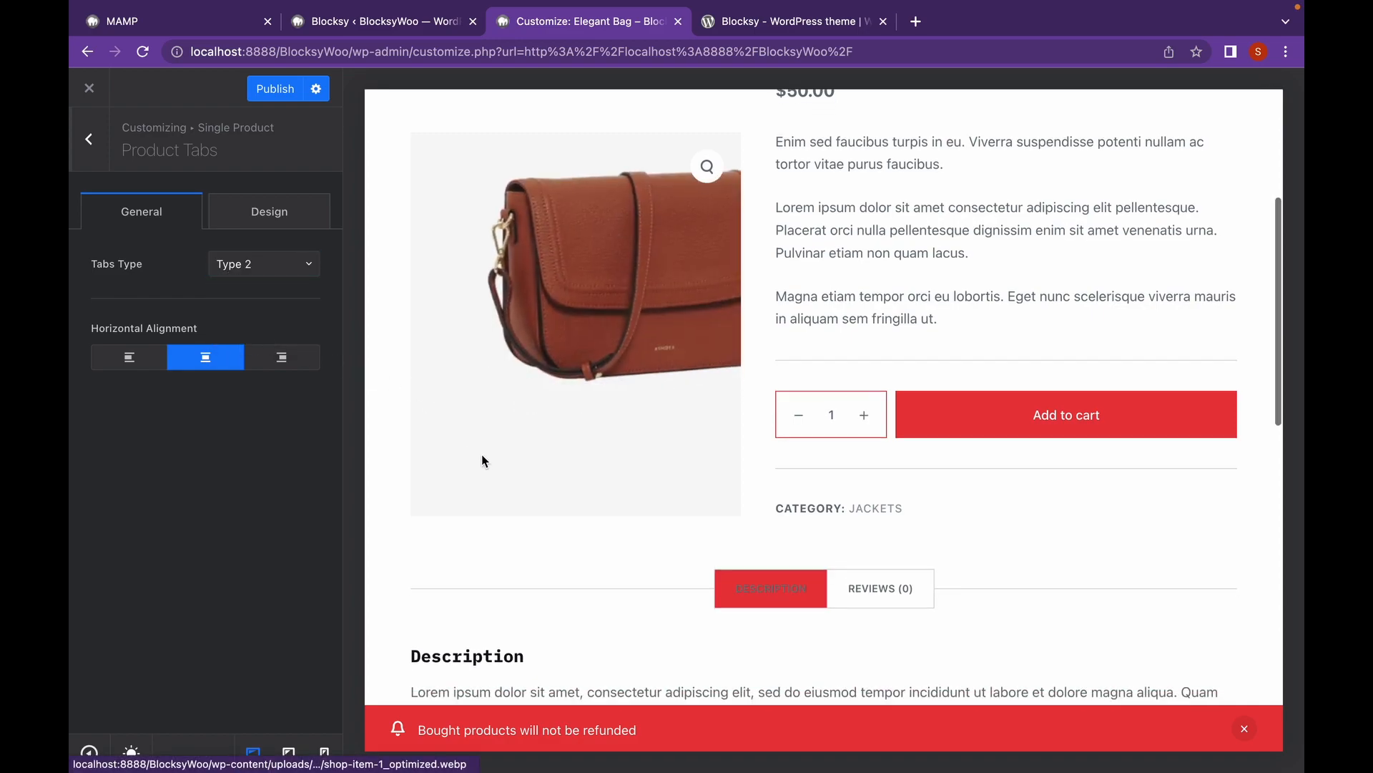
click(851, 589)
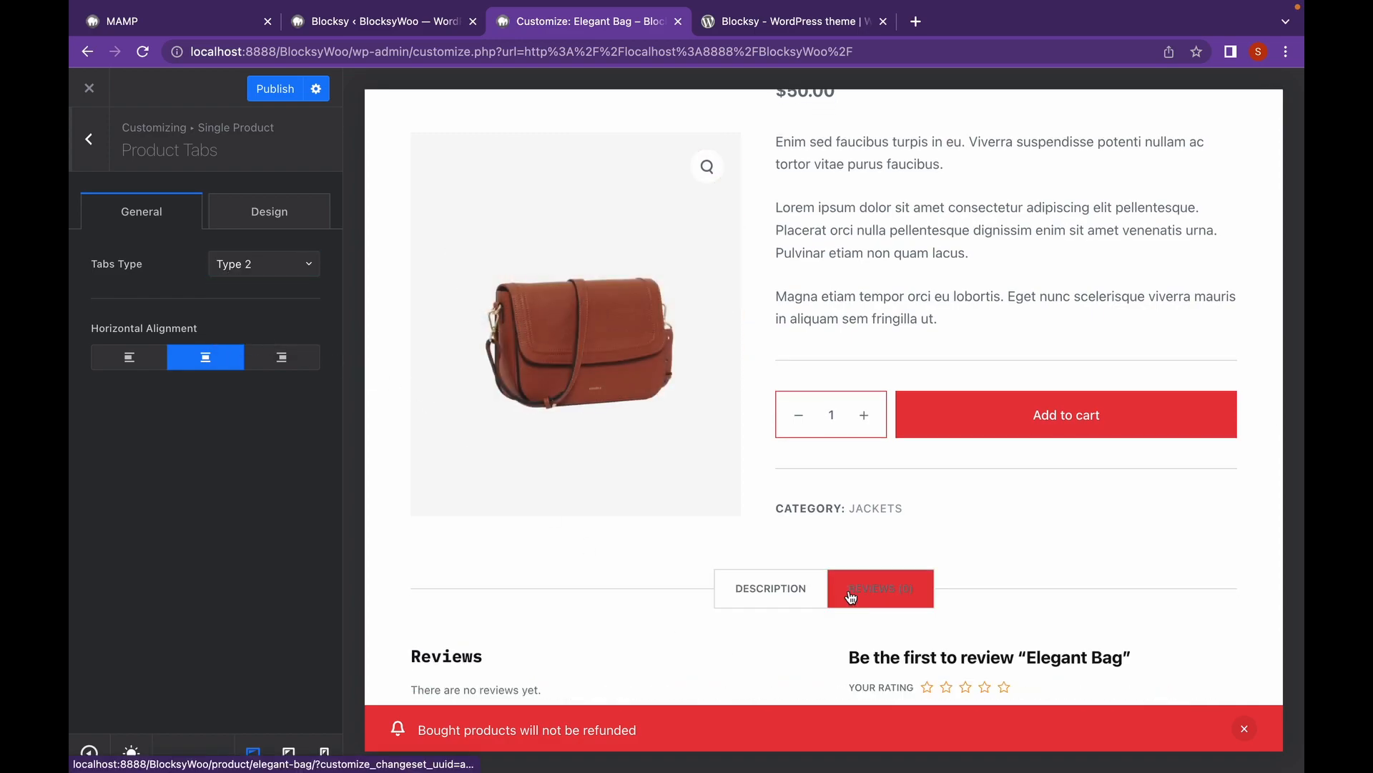
click(806, 590)
scroll(806, 583, down, 4)
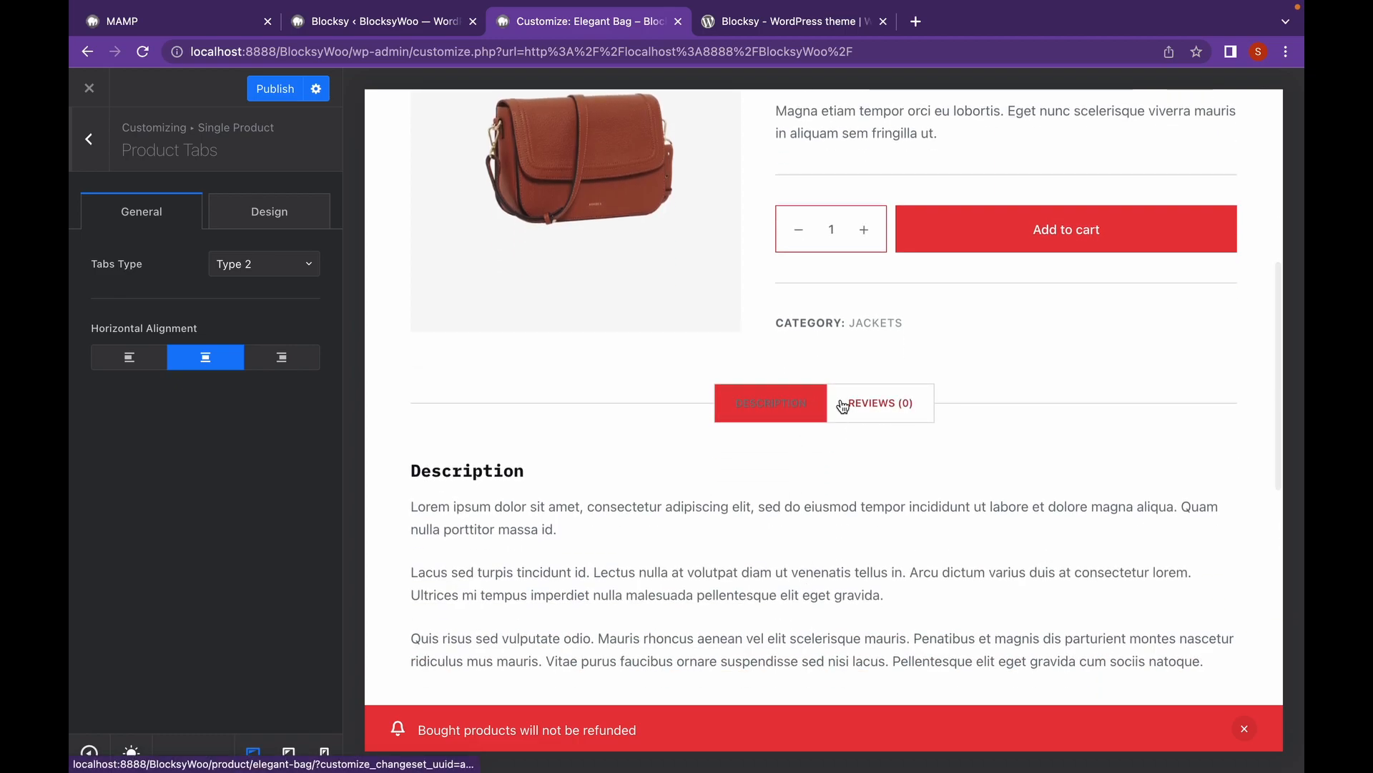
click(843, 406)
Set the Tabs Type back to Type 1, check both tabs in the preview, and return to the Single Product settings.
click(295, 266)
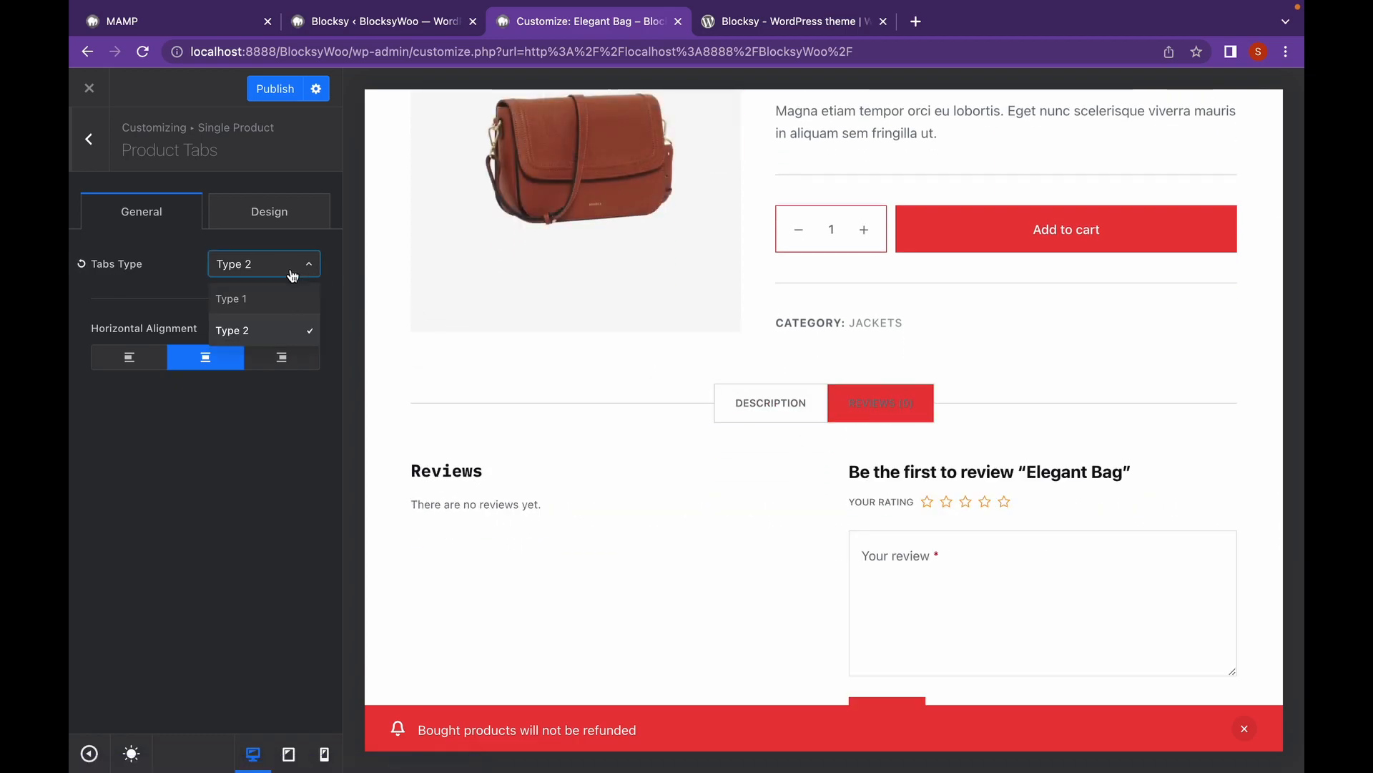
click(292, 306)
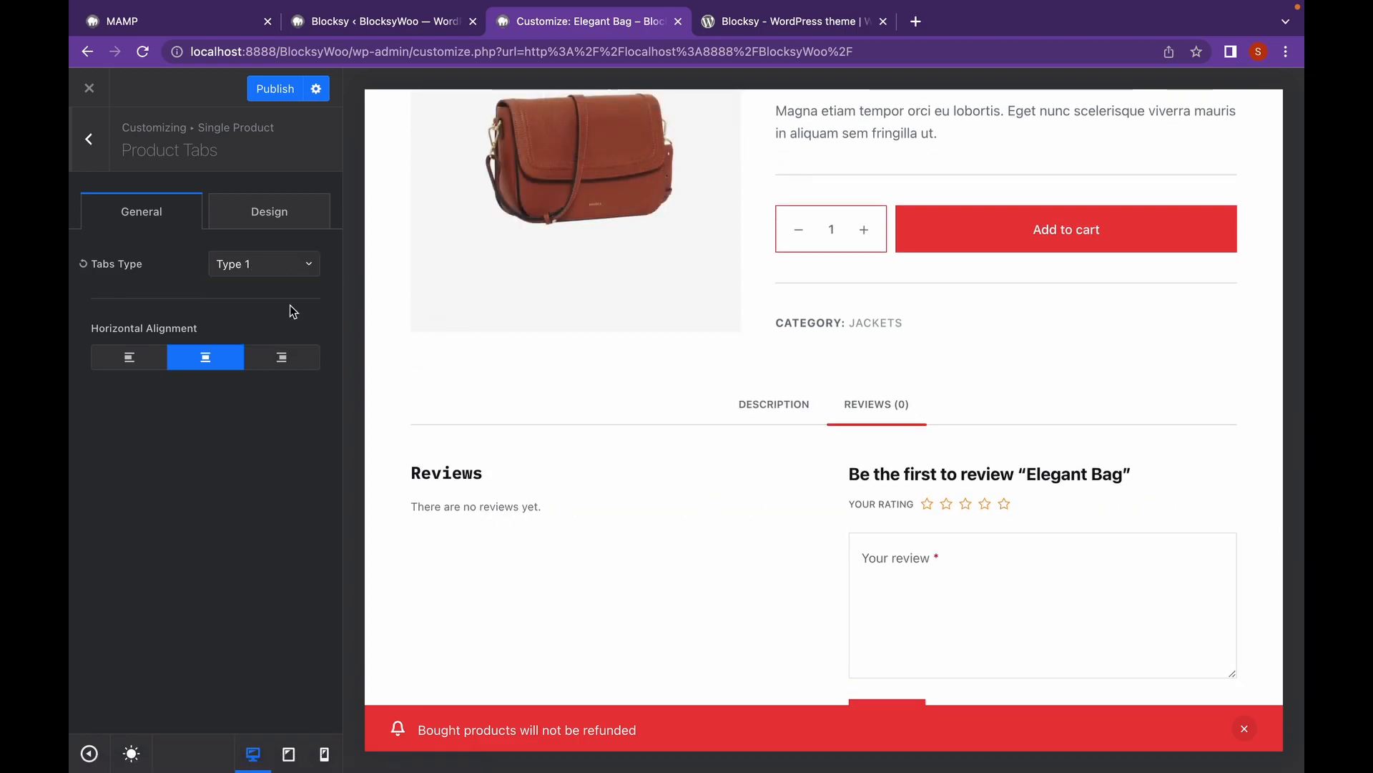
click(781, 423)
click(852, 424)
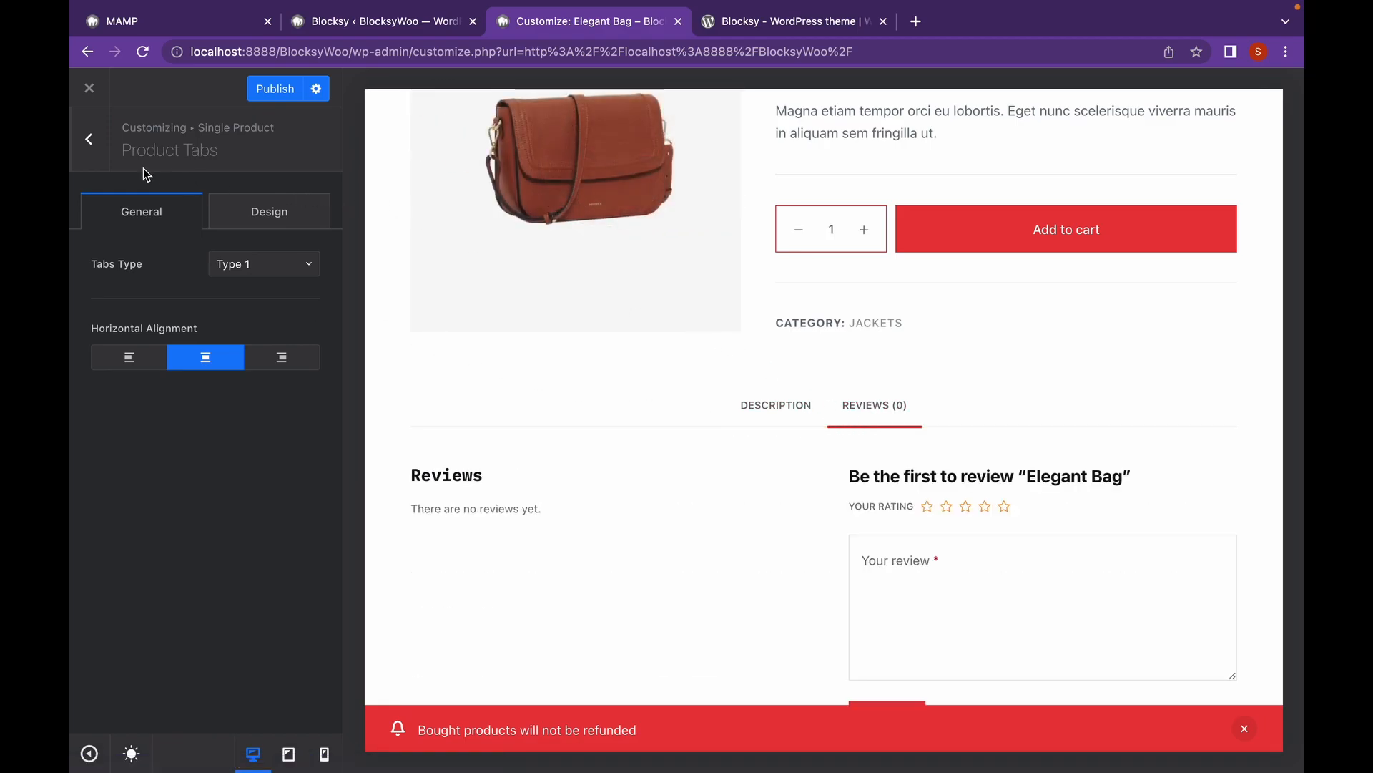
click(90, 140)
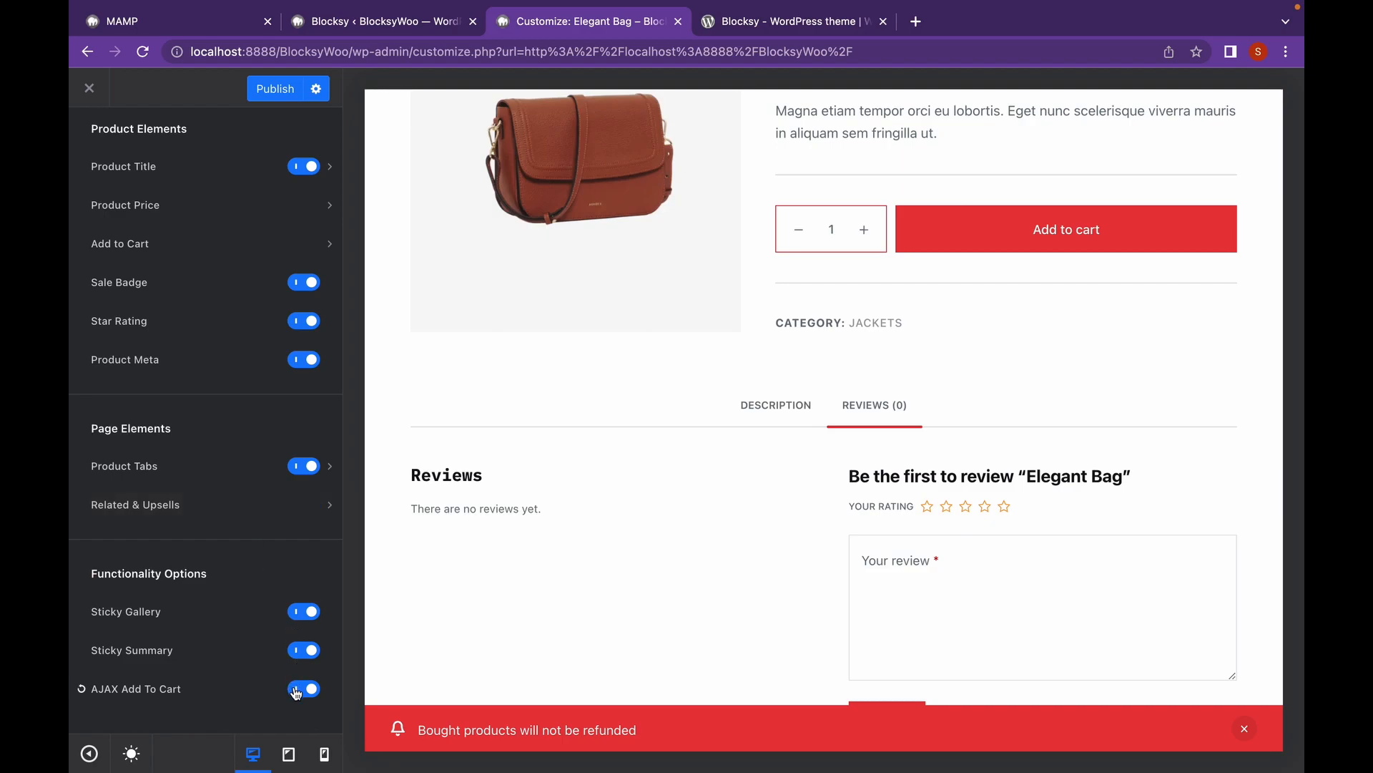
Examine how the gallery, summary and add-to-cart area of the Elegant Bag page behave in the preview with the sticky options enabled.
scroll(555, 592, up, 6)
scroll(554, 590, up, 1)
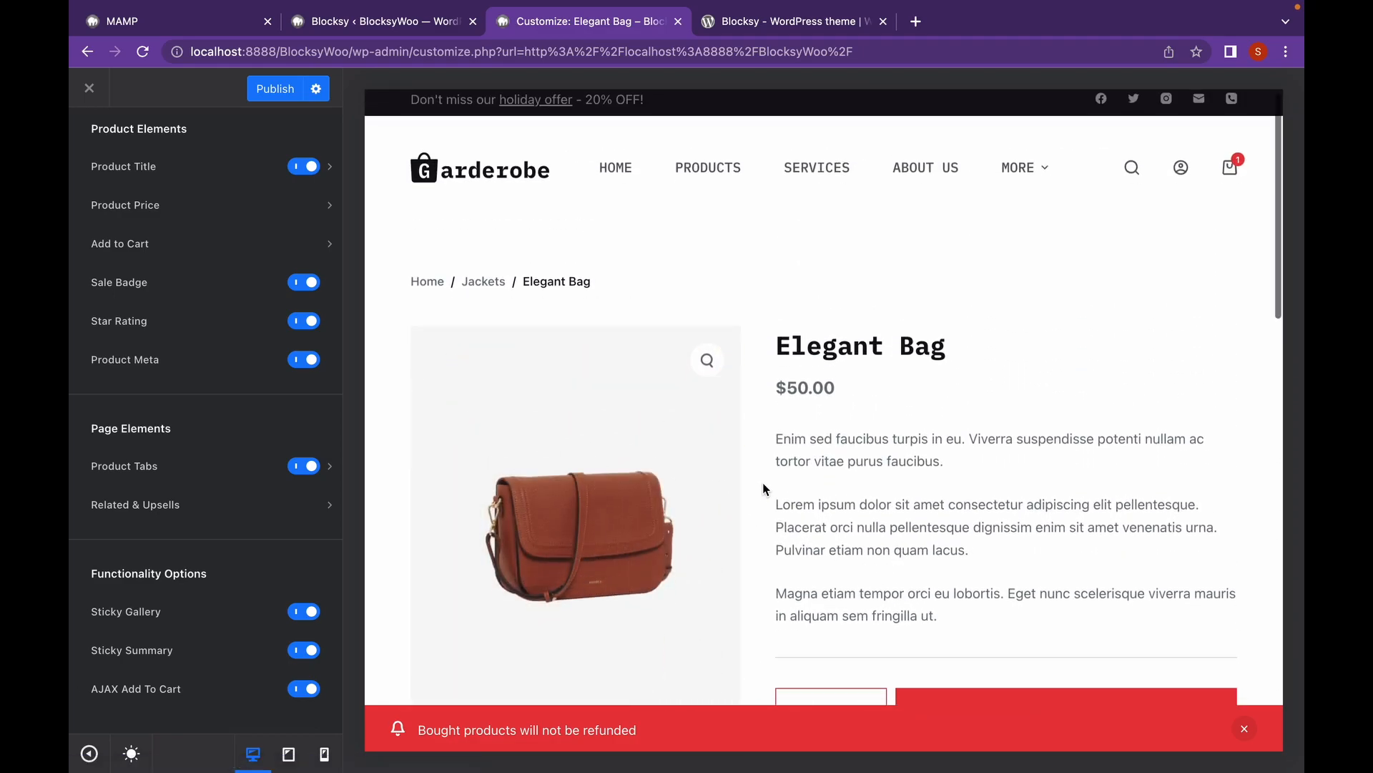
scroll(564, 461, down, 1)
scroll(698, 290, down, 2)
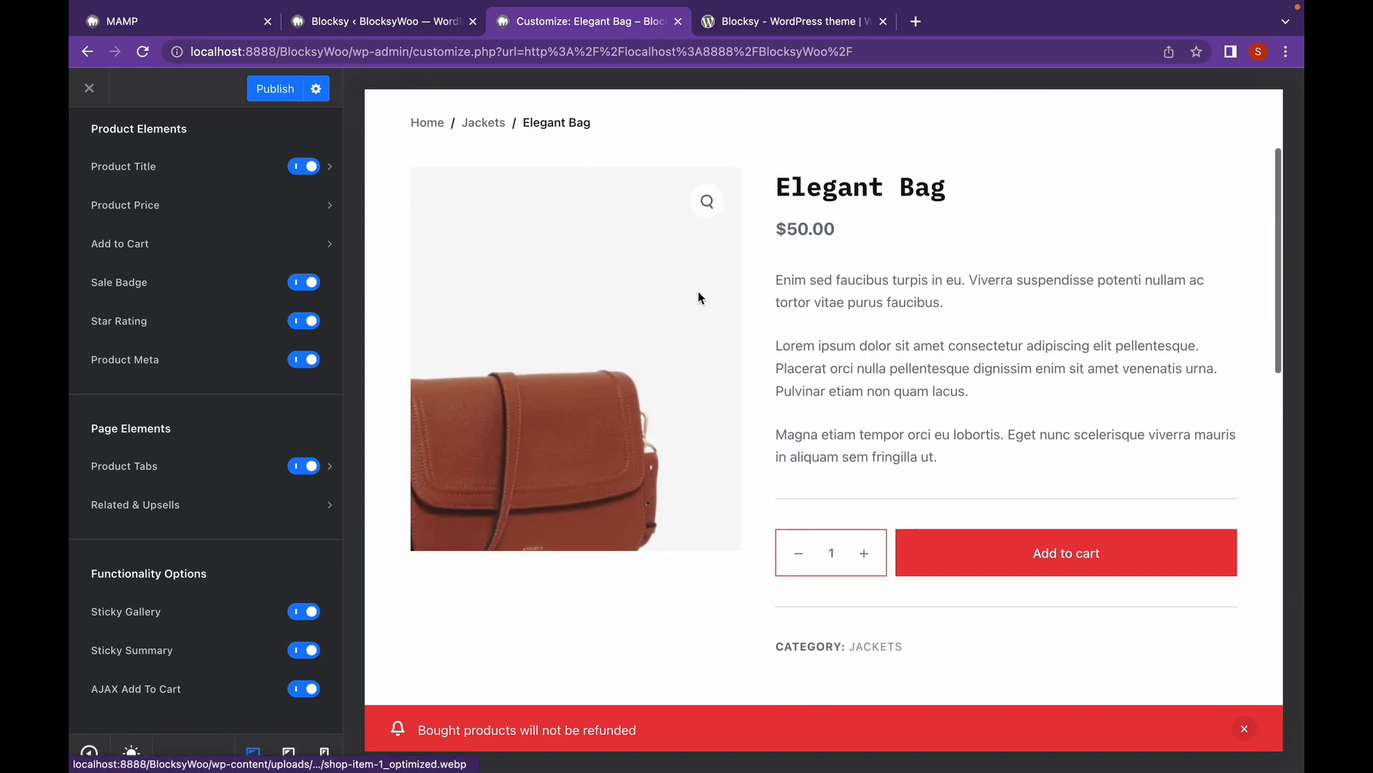
scroll(777, 455, down, 1)
scroll(775, 454, down, 2)
scroll(775, 455, up, 1)
scroll(775, 449, up, 3)
scroll(774, 449, down, 4)
scroll(715, 451, down, 2)
scroll(604, 451, up, 3)
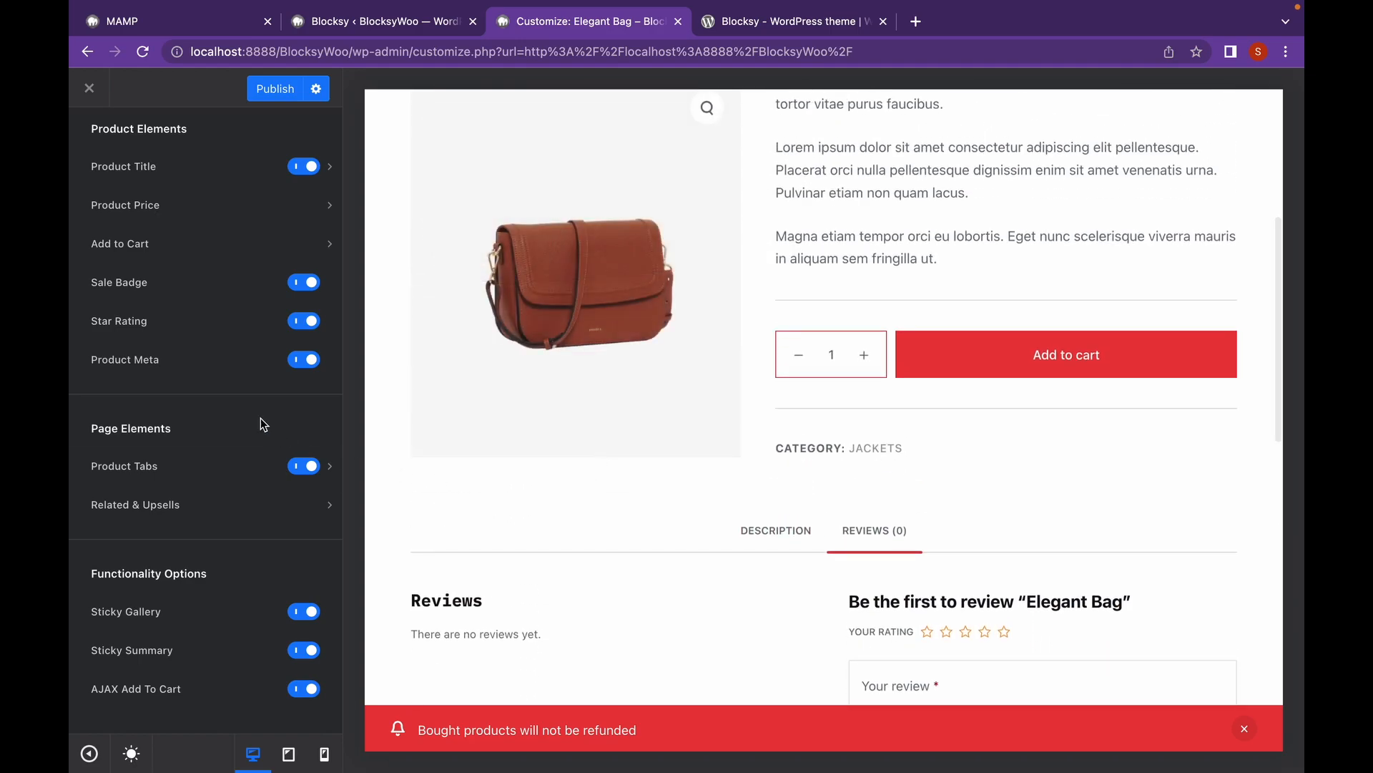
Leave the Single Product settings for the main customizer options and bring the product page preview back to its beginning.
scroll(216, 379, up, 10)
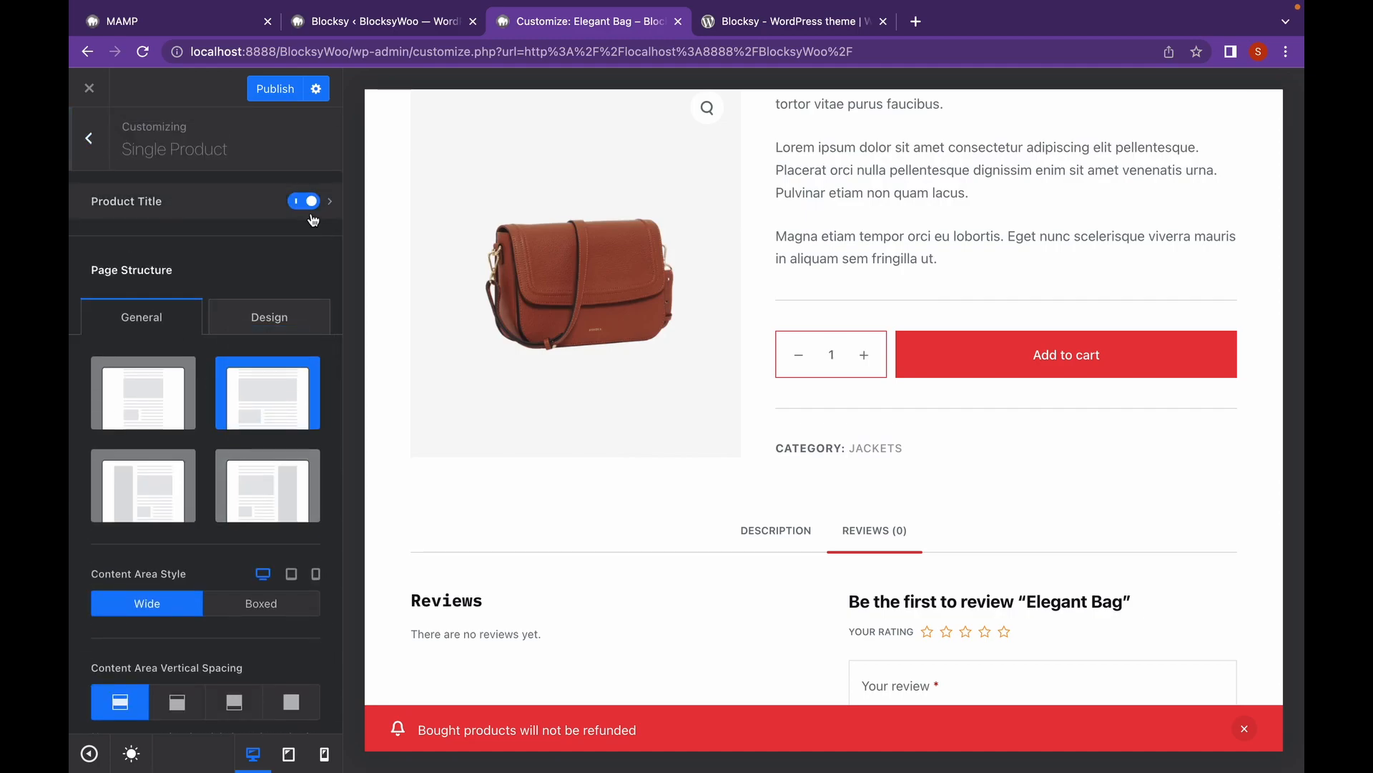
click(97, 147)
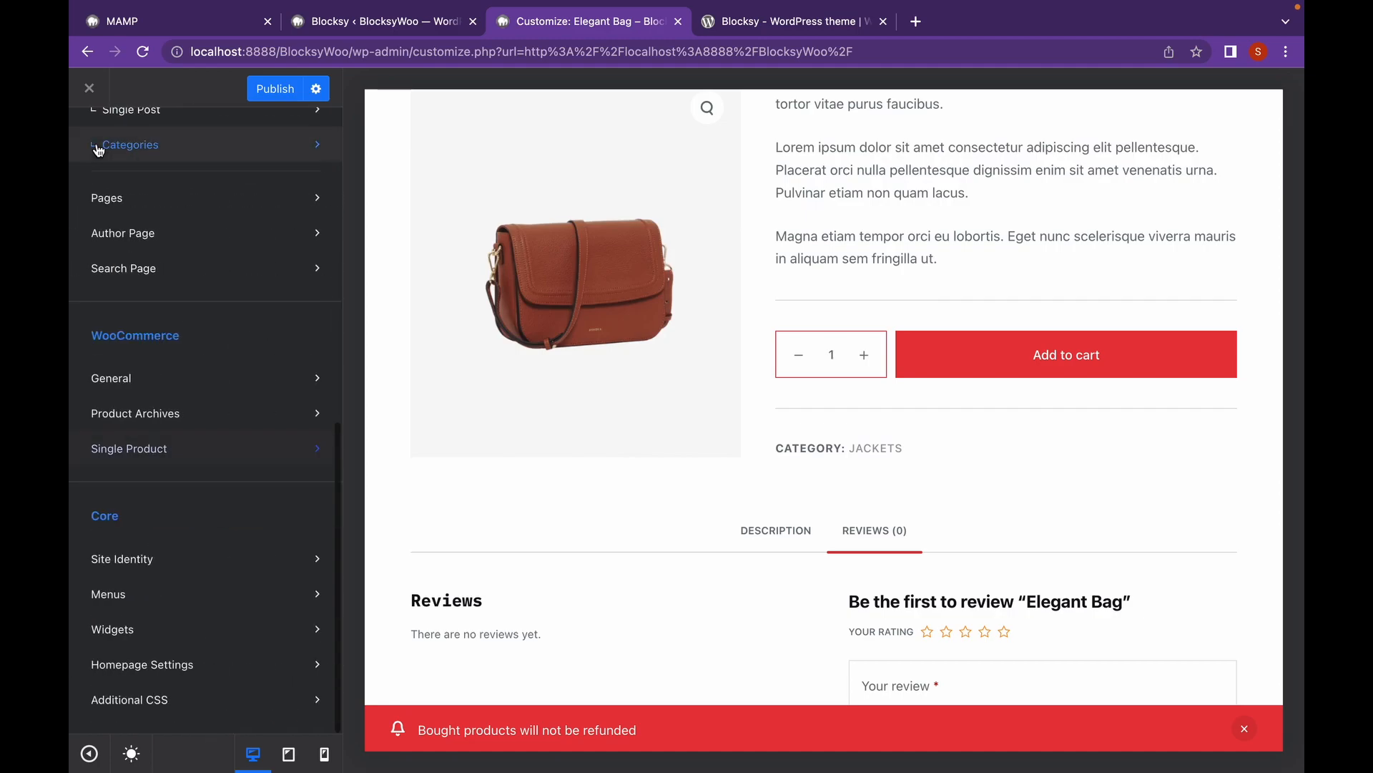
scroll(603, 436, up, 5)
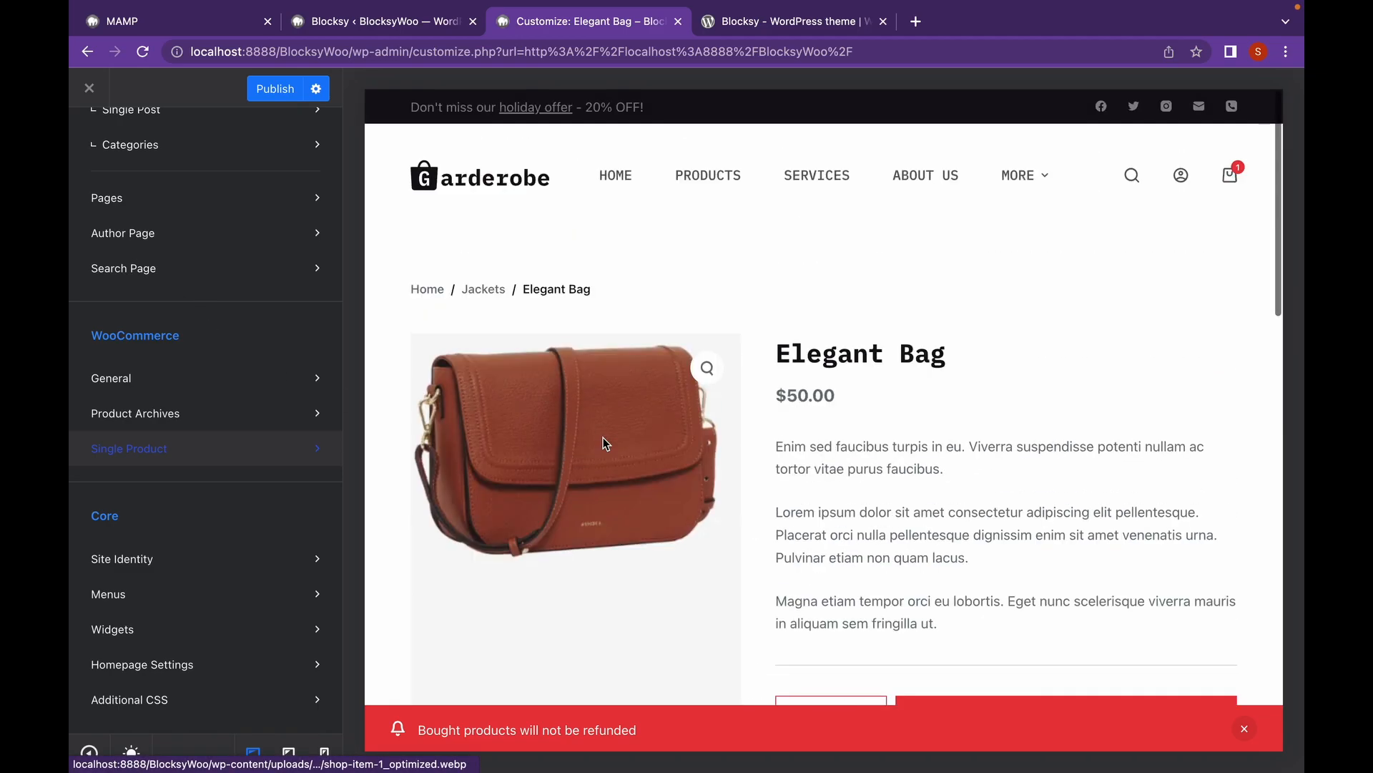